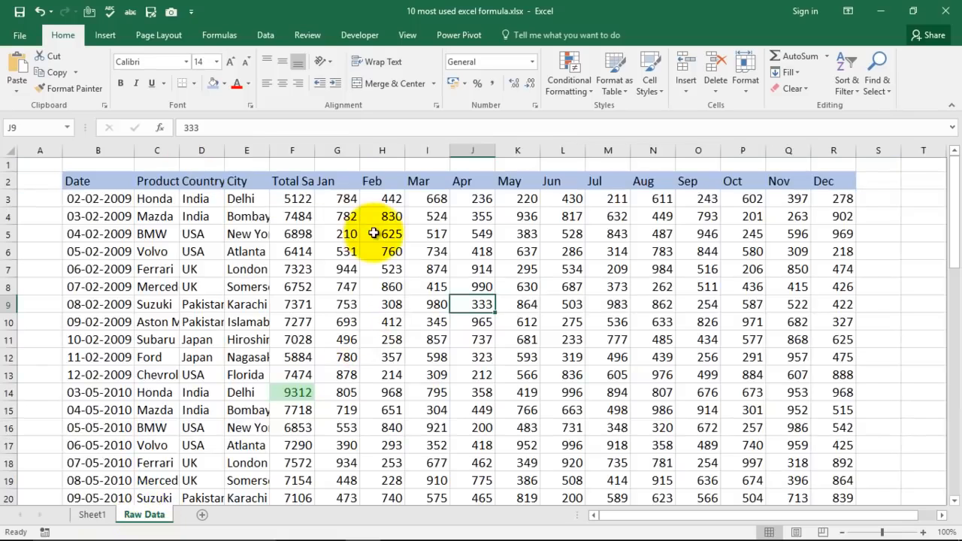
Consult the Sum Formula entry in the formula list on Sheet1, and return to the Raw Data sheet
left_click(93, 515)
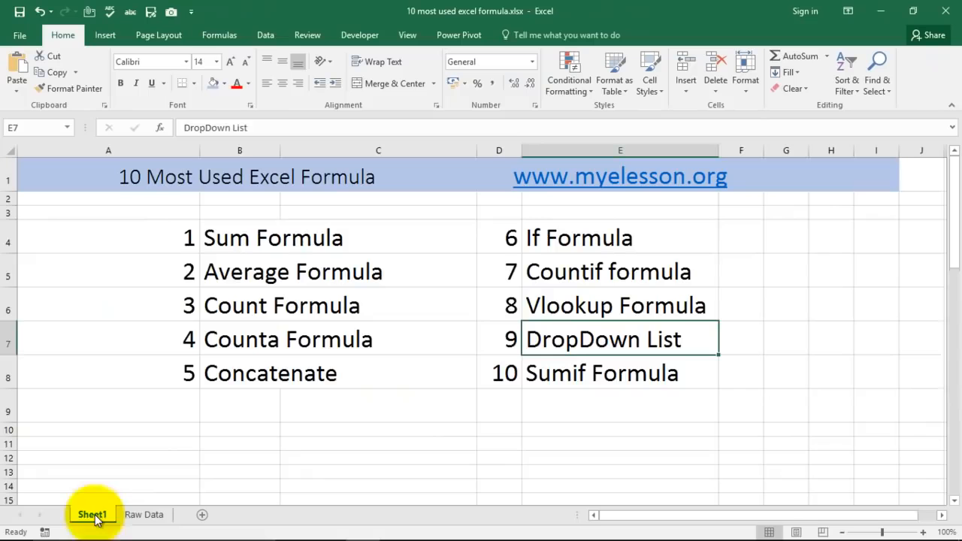
left_click(247, 238)
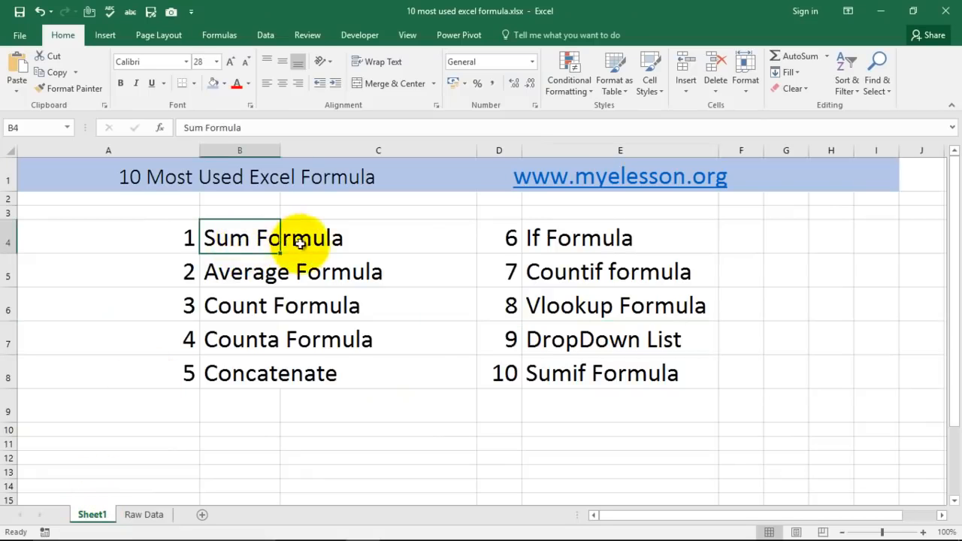
left_click(143, 514)
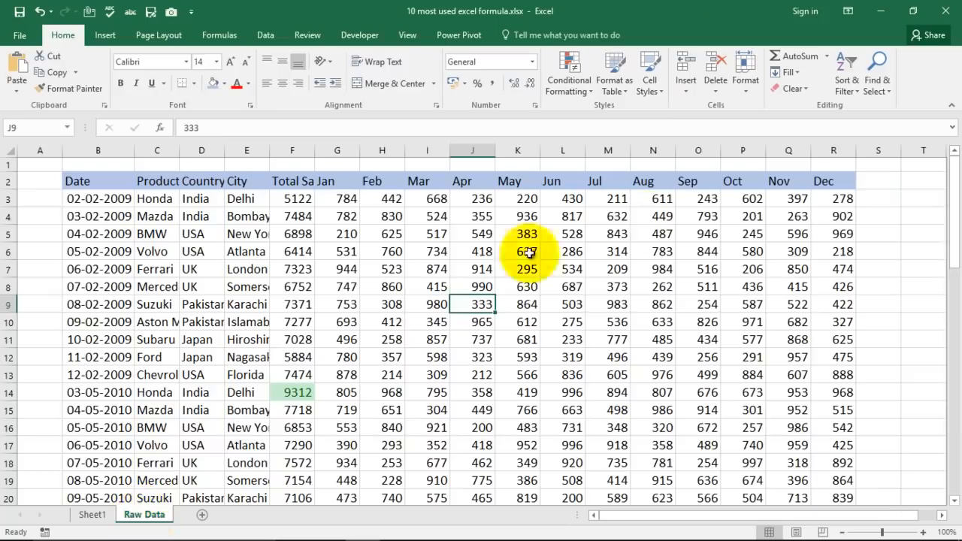
Delete the Jul to Dec columns (M through R) from the Raw Data sheet
left_click(878, 199)
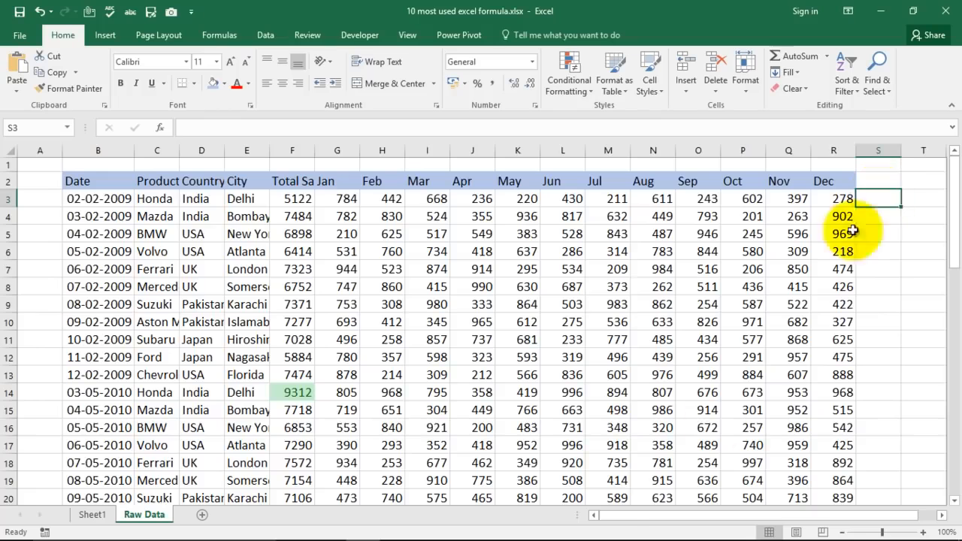
left_click_drag(613, 512, 706, 519)
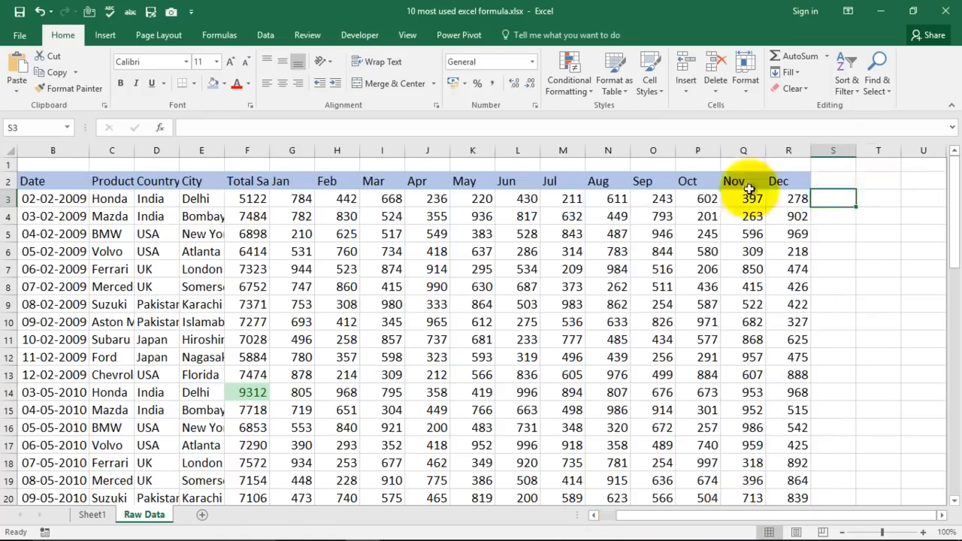
left_click_drag(559, 150, 793, 146)
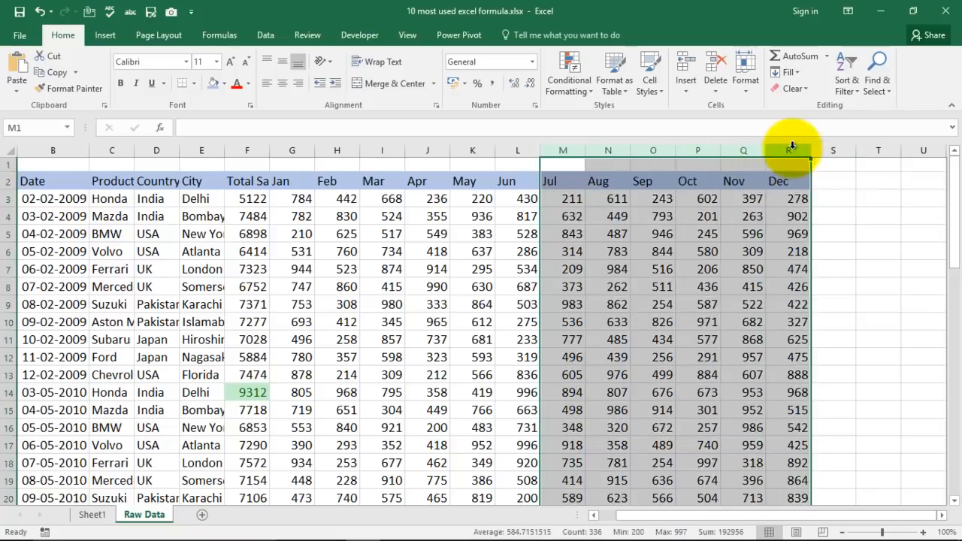
key("Delete")
left_click(636, 251)
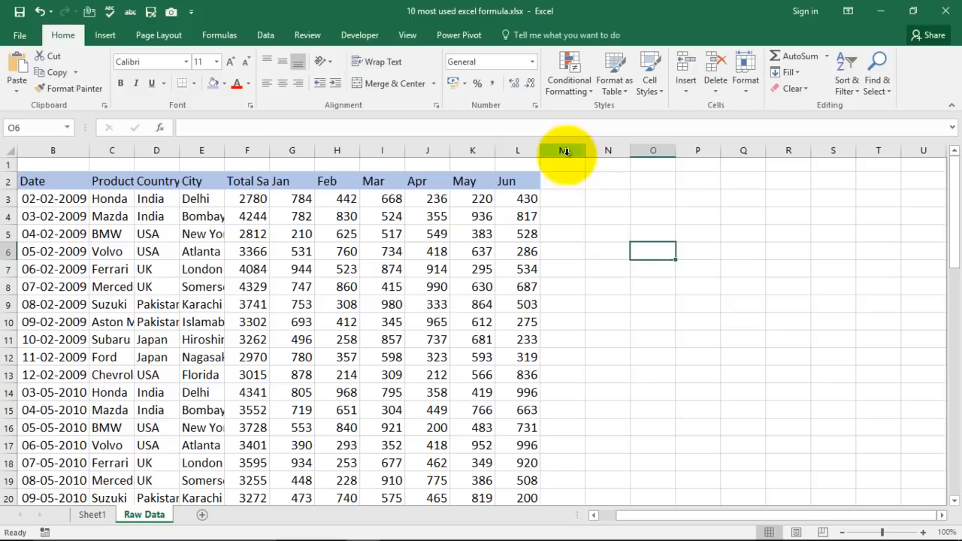
Increase the font size of cell M3, beside the first Jun value, to 18
left_click(562, 197)
left_click(232, 60)
left_click(232, 59)
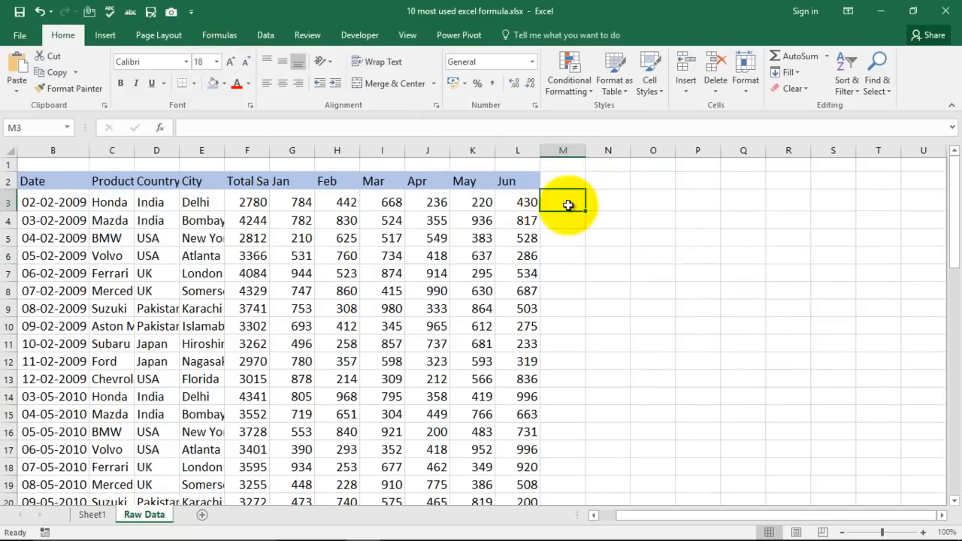
Enter the formula =SUM(G3,H3,I3) in M3 to add the Jan, Feb and Mar values of the first row
type("=sum")
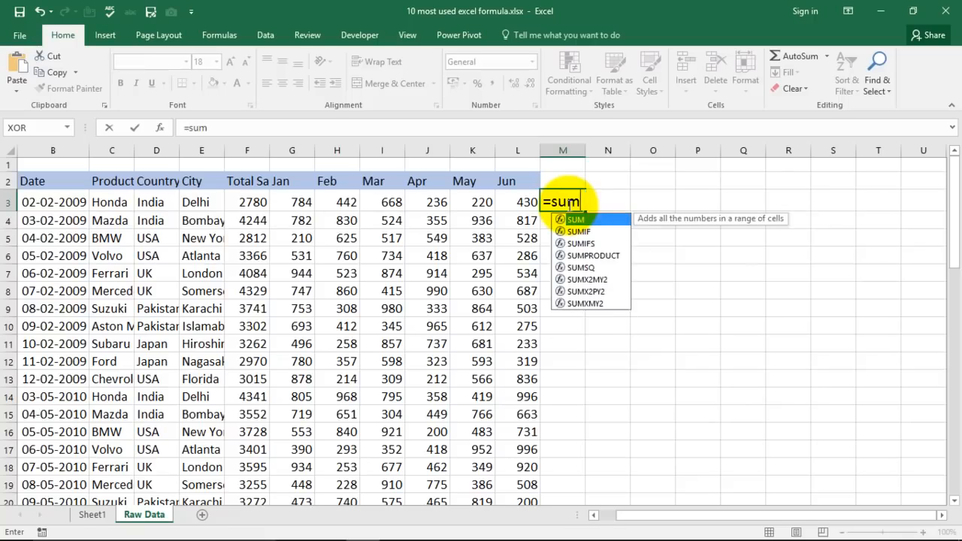
type("(")
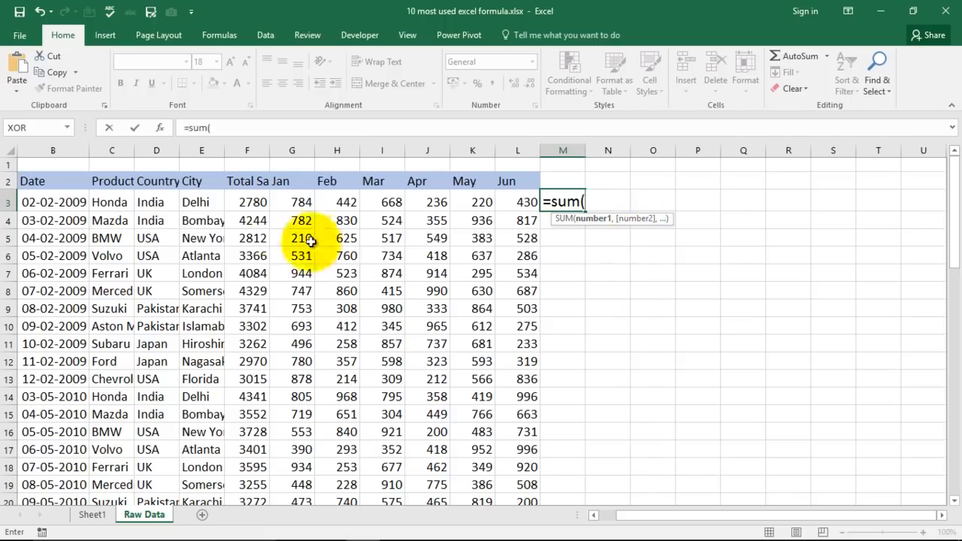
left_click(299, 202)
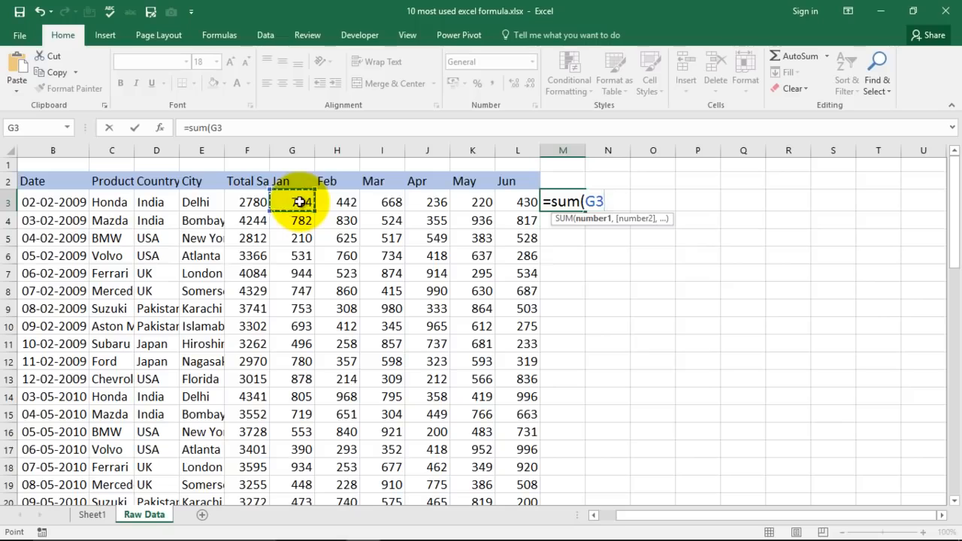
type(",")
left_click(351, 203)
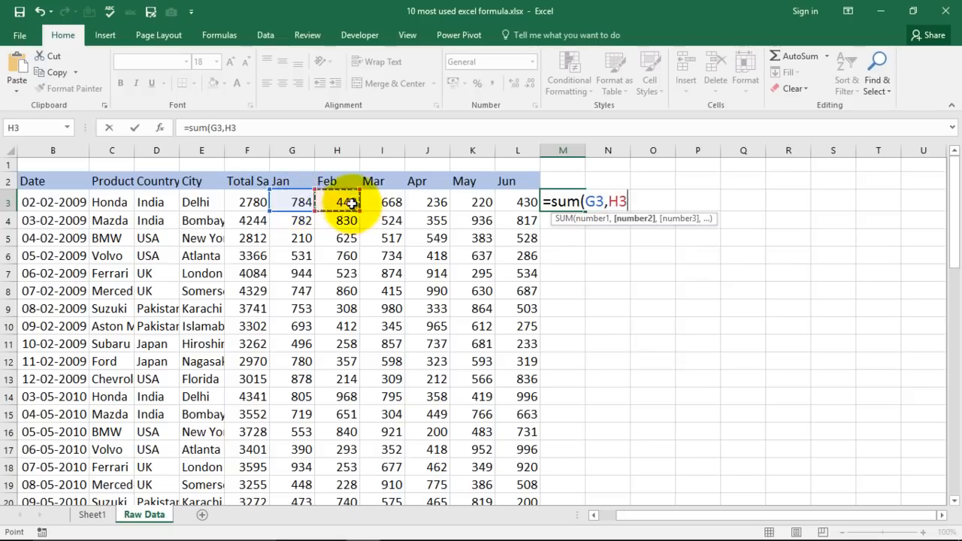
type(",")
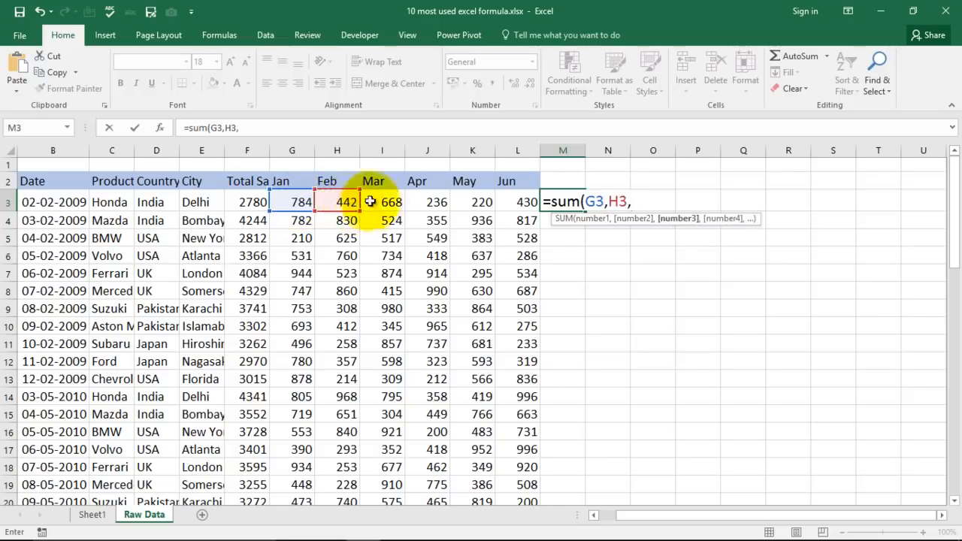
left_click(383, 201)
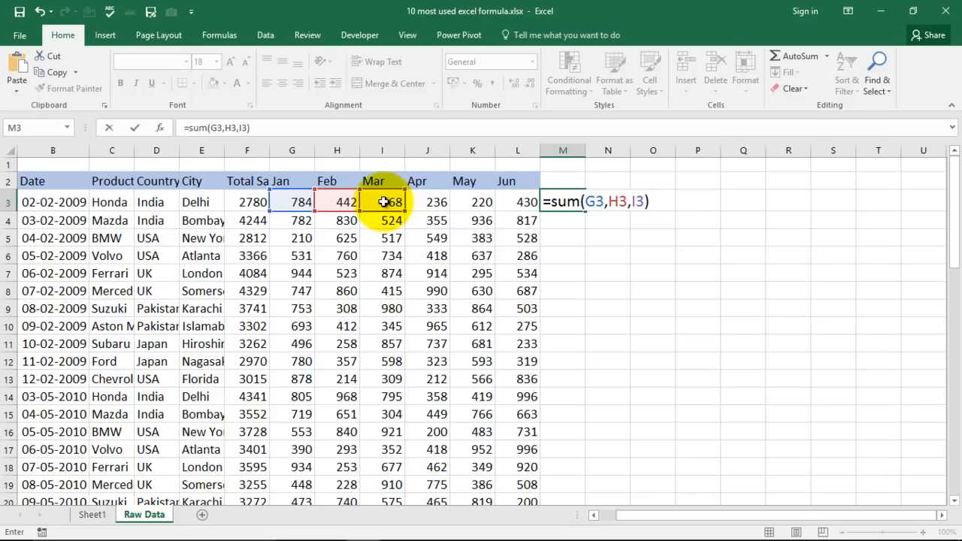
key("Return")
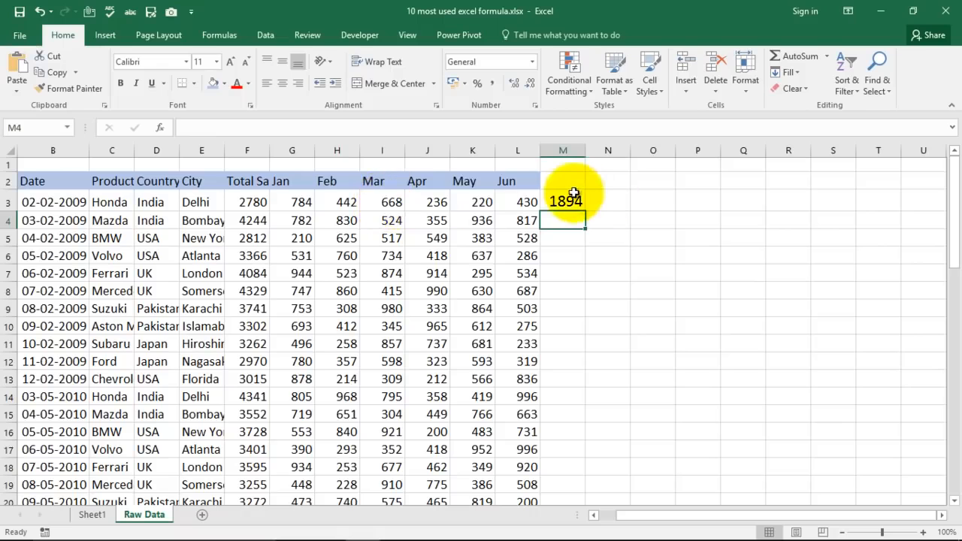
Clear M3 and enter =SUM(G3:L3) to total the first row's Jan to Jun values as a range
left_click(575, 200)
key("Delete")
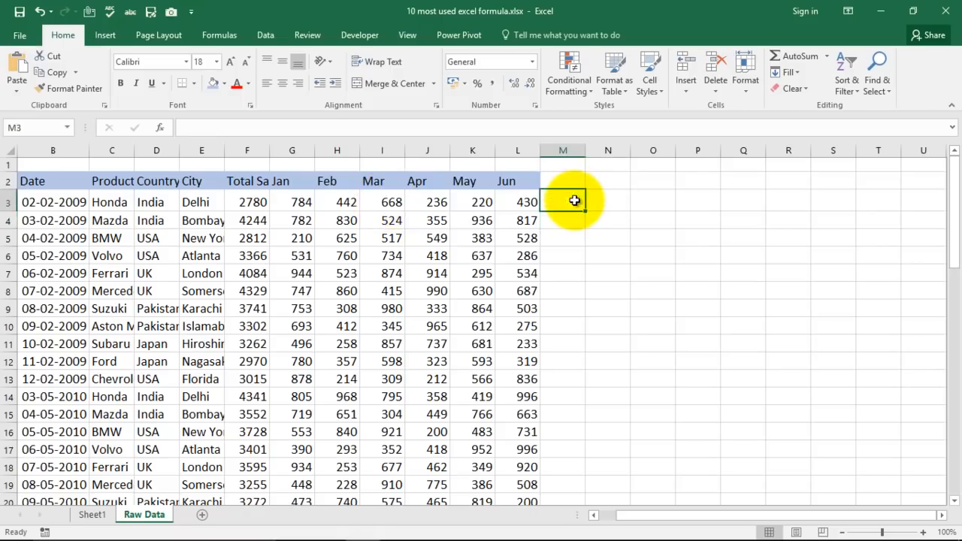
type("=sum(")
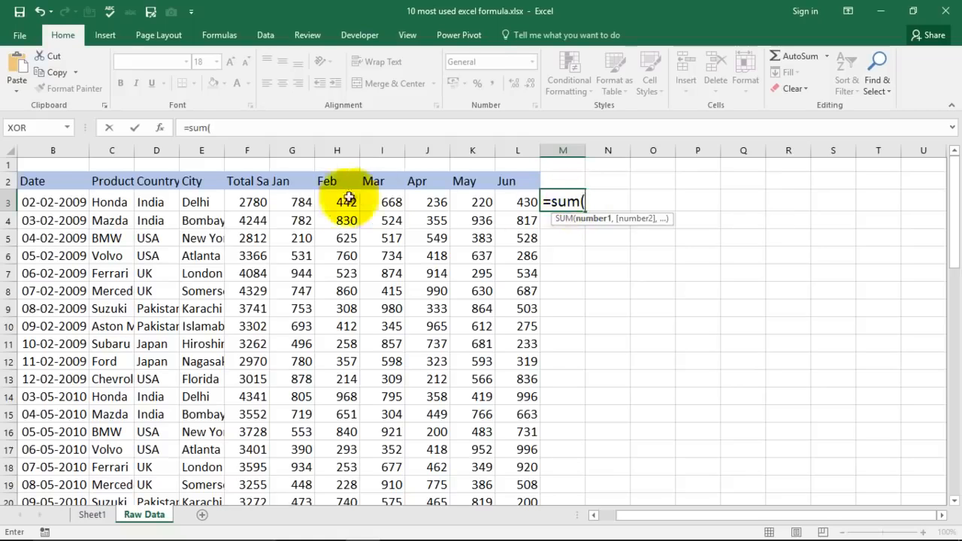
left_click_drag(293, 202, 531, 207)
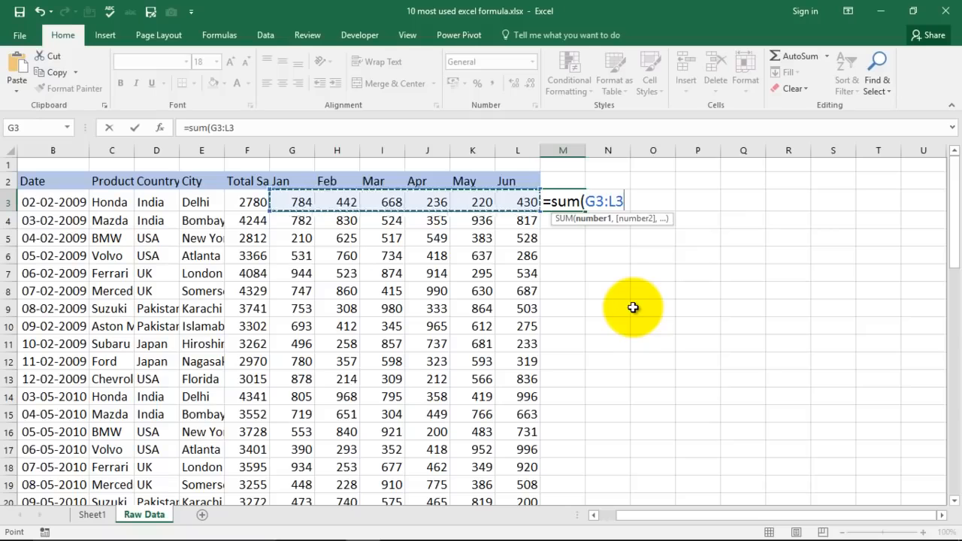
type(")")
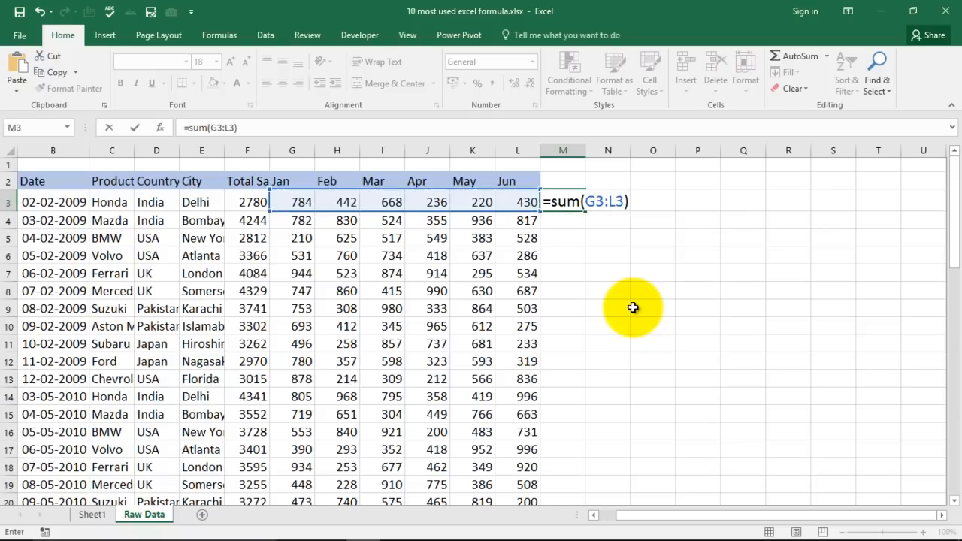
key("Return")
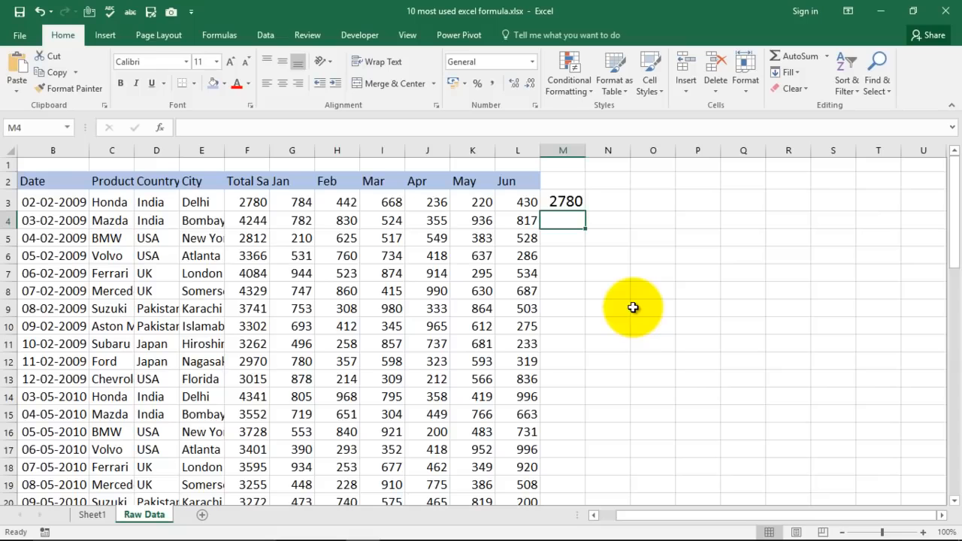
Replace the formula in M3 with a sum of typed numbers, =SUM(5+7+13)
left_click(560, 200)
type("=sum")
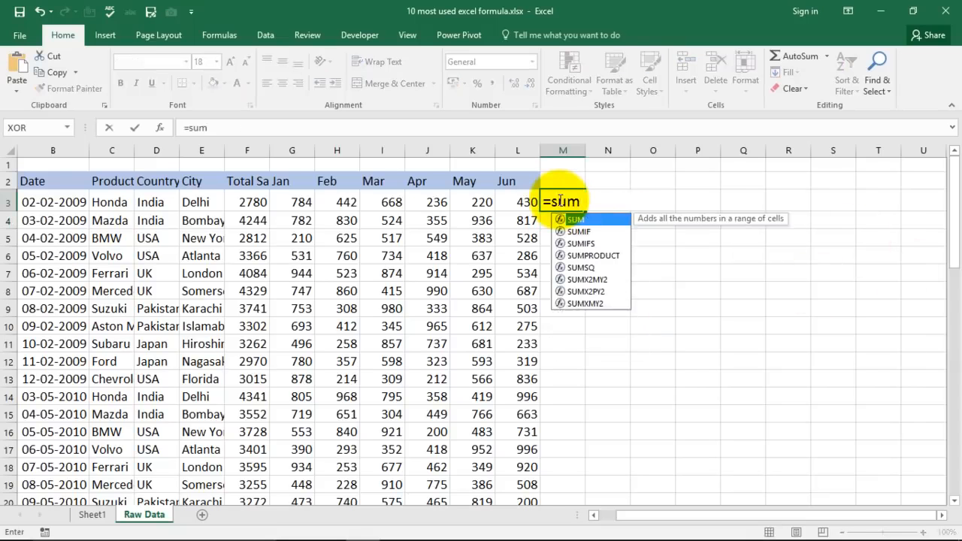
type("(5+7+13")
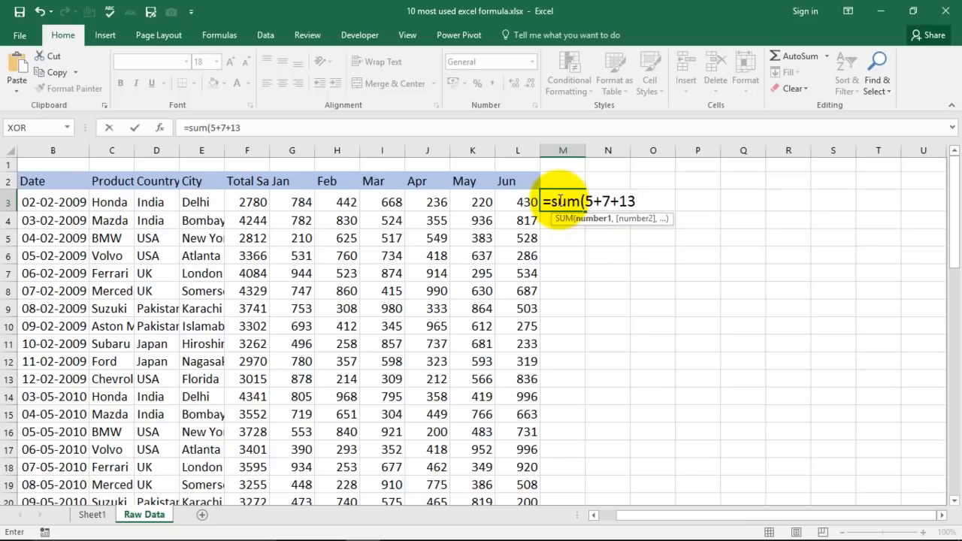
key("Return")
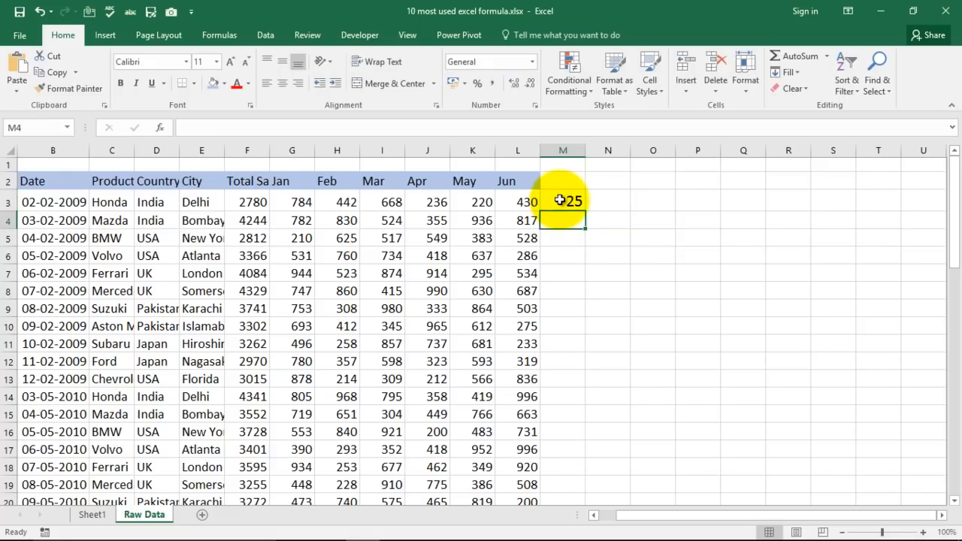
Clear M3 and insert an AutoSum over the proposed range F3:L3, then select the result cell
left_click(560, 200)
key("Delete")
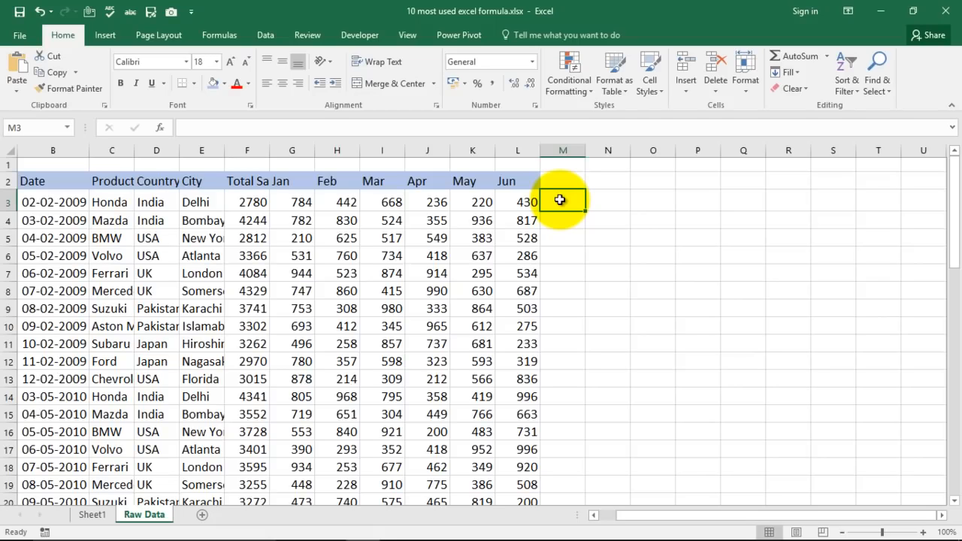
key("alt+equal")
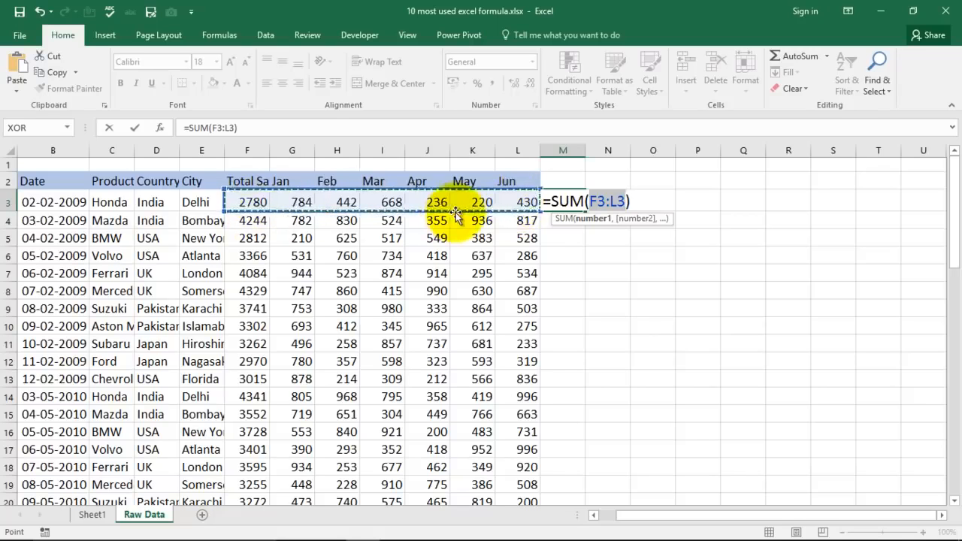
key("Return")
left_click(563, 201)
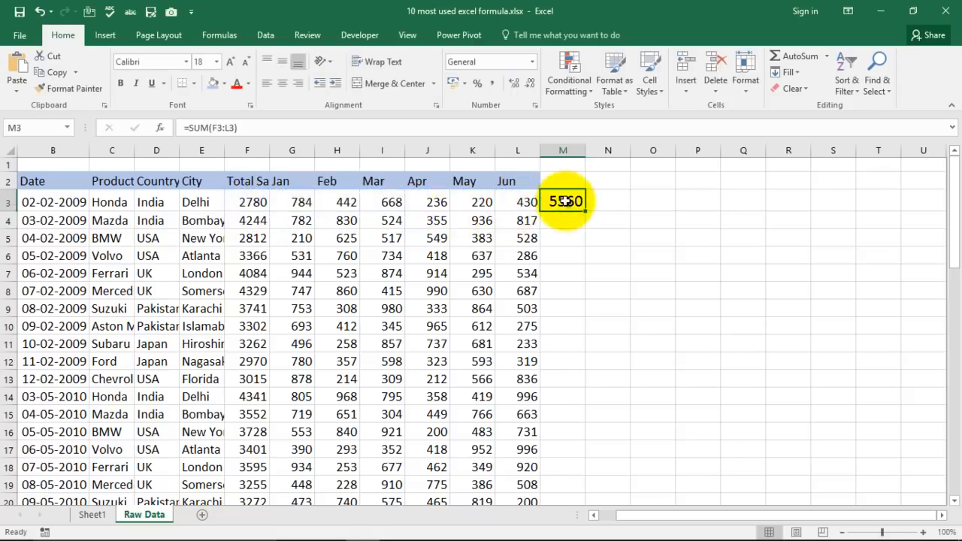
Consult the Average Formula entry in the list on Sheet1, and return to the Raw Data sheet
left_click(92, 514)
left_click(242, 274)
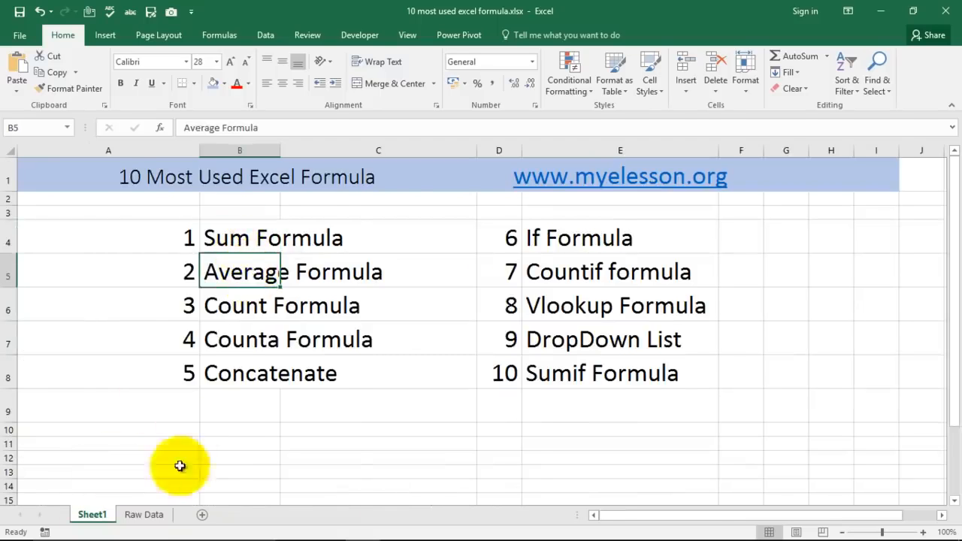
left_click(146, 516)
left_click(559, 225)
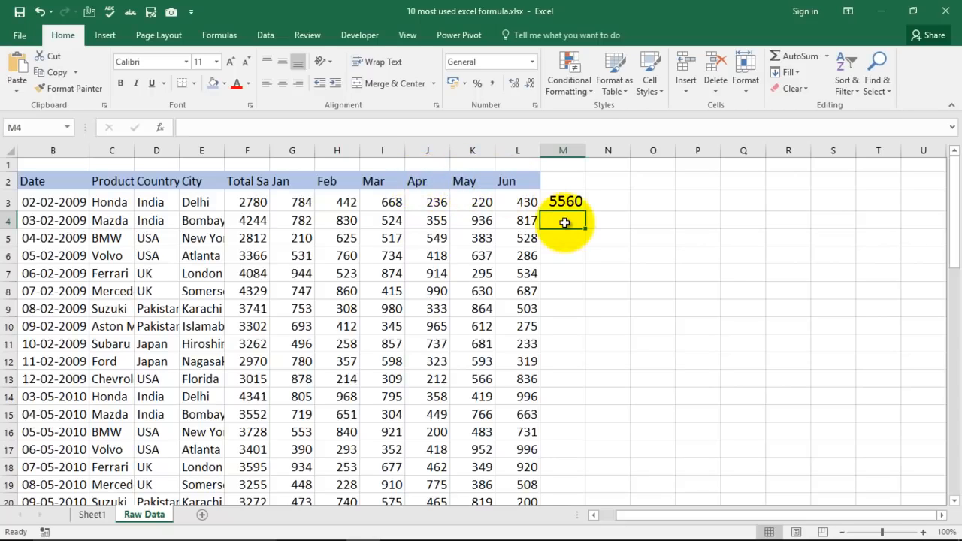
type("=")
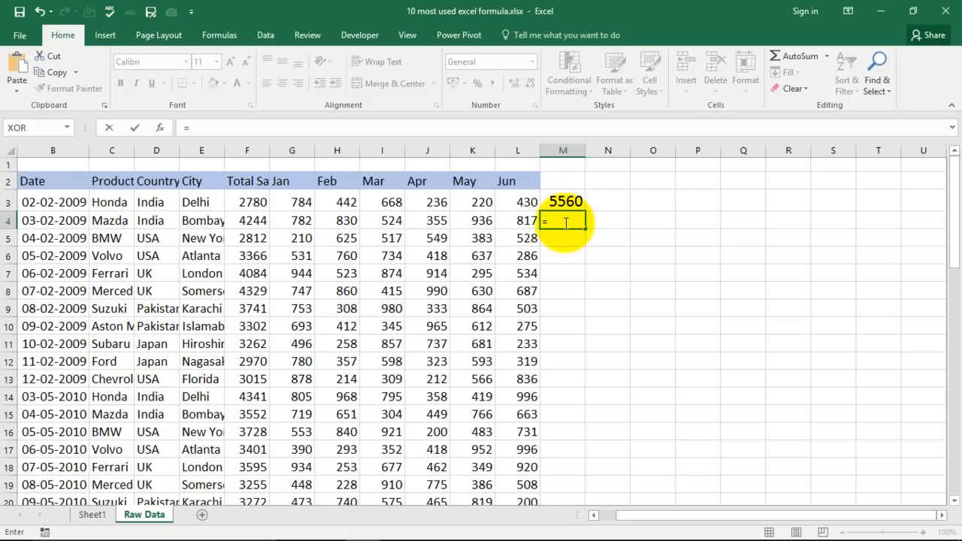
key("Escape")
Clear M3 and enter =AVERAGE(G3,H3,I3,L3) to average individually picked month values of the first row
left_click(567, 201)
key("Delete")
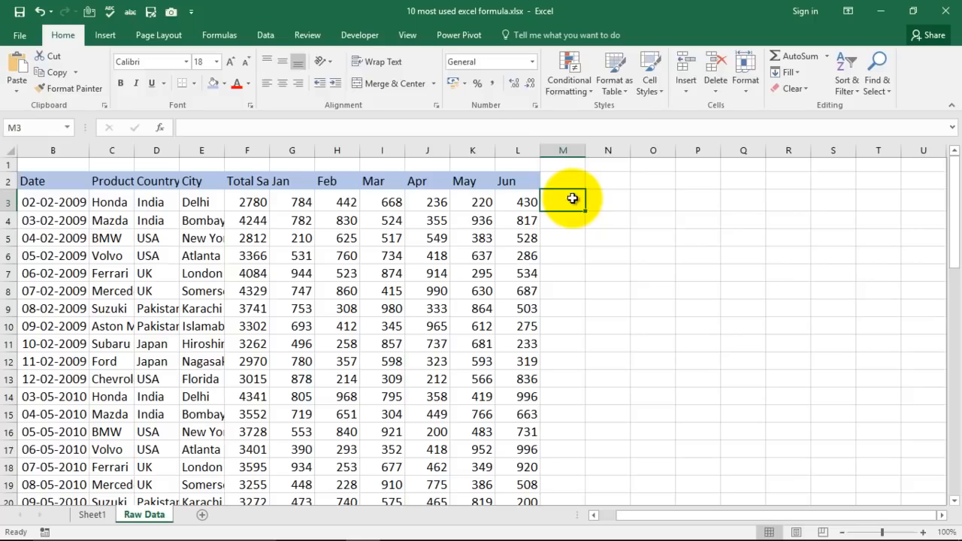
type("=a")
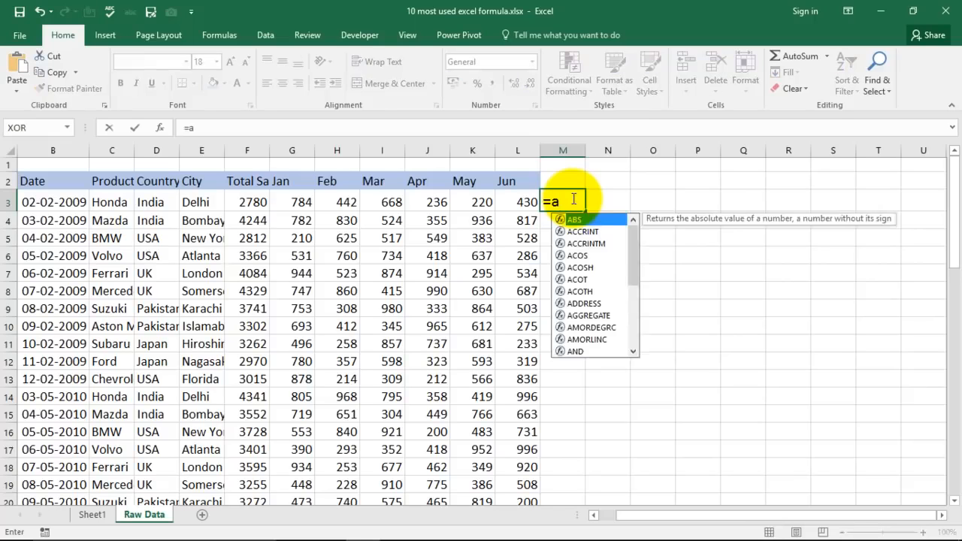
type("verag")
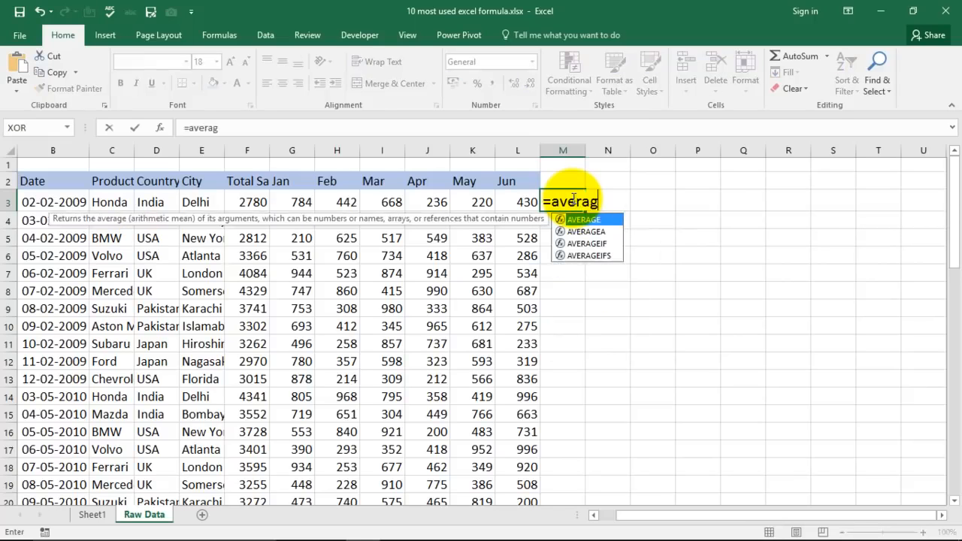
type("e")
key("Tab")
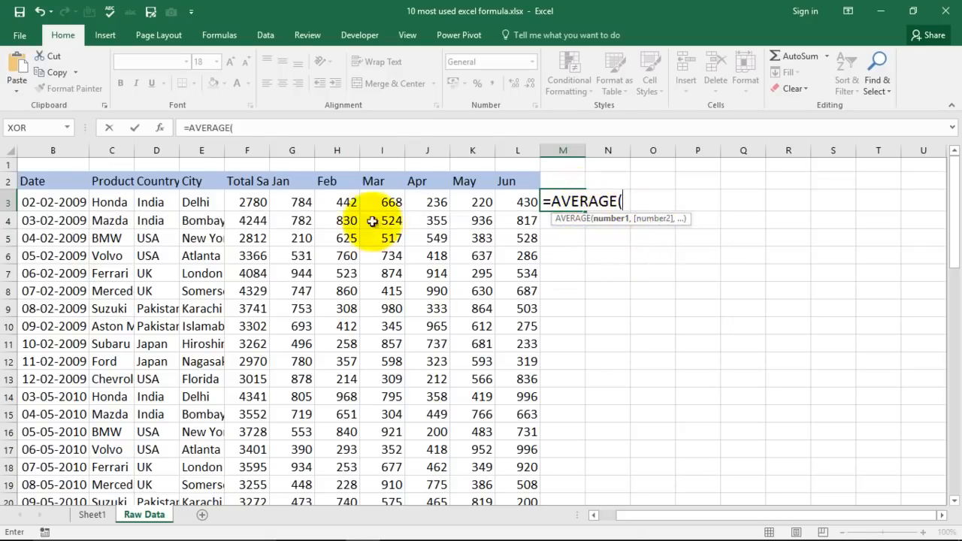
left_click(299, 200)
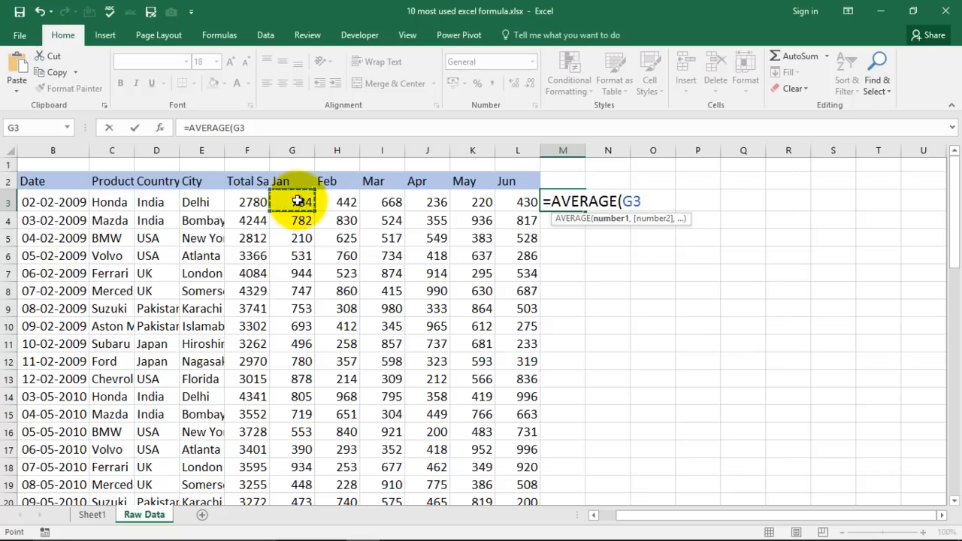
type(",")
left_click(346, 202)
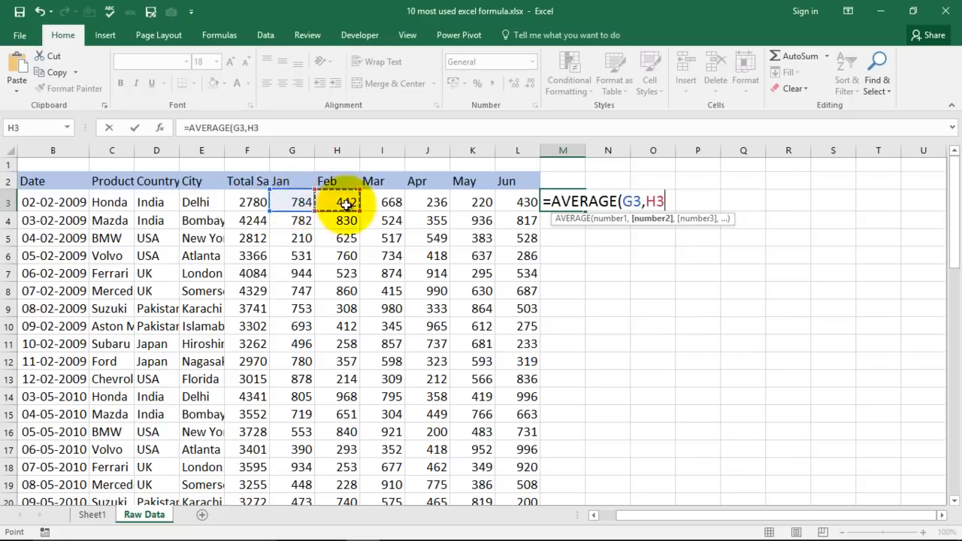
type(",")
left_click(393, 202)
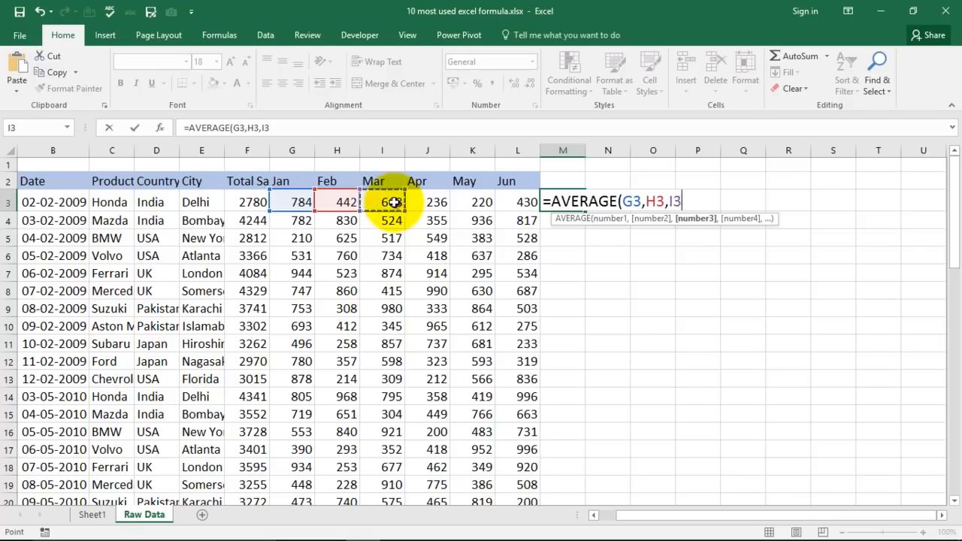
type(",")
left_click(526, 202)
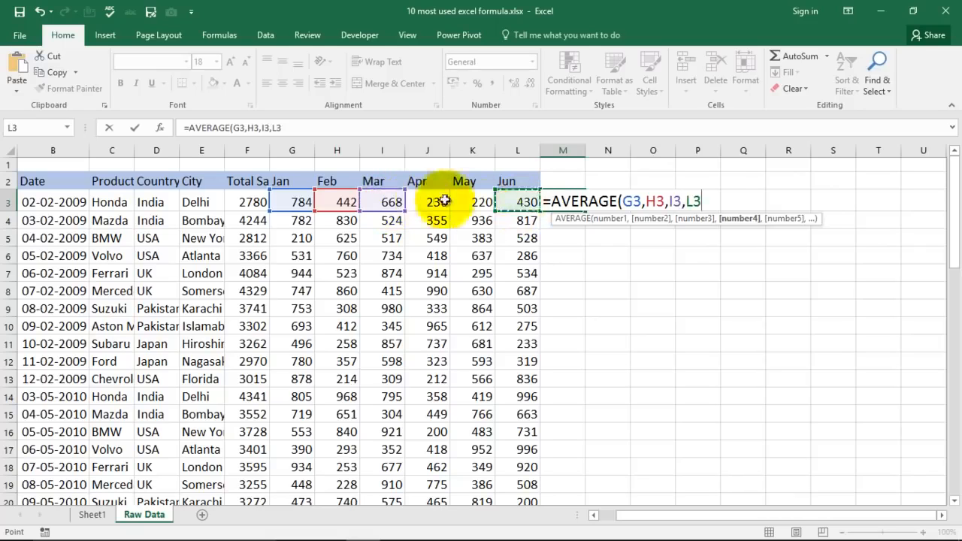
type(")")
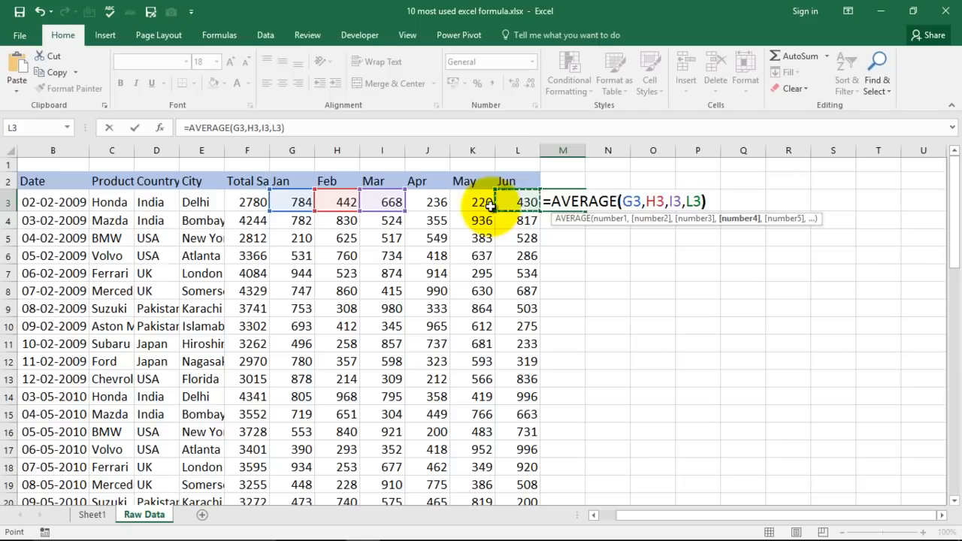
key("Return")
left_click(575, 201)
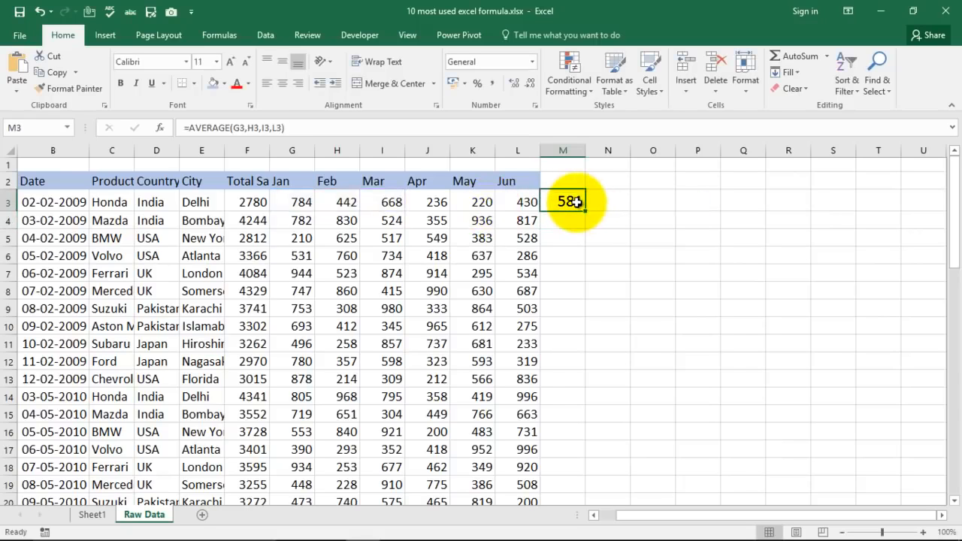
Replace the formula in M3 with =AVERAGE(G3:L3), and compare the result against the selected Jan to Jun values
key("Delete")
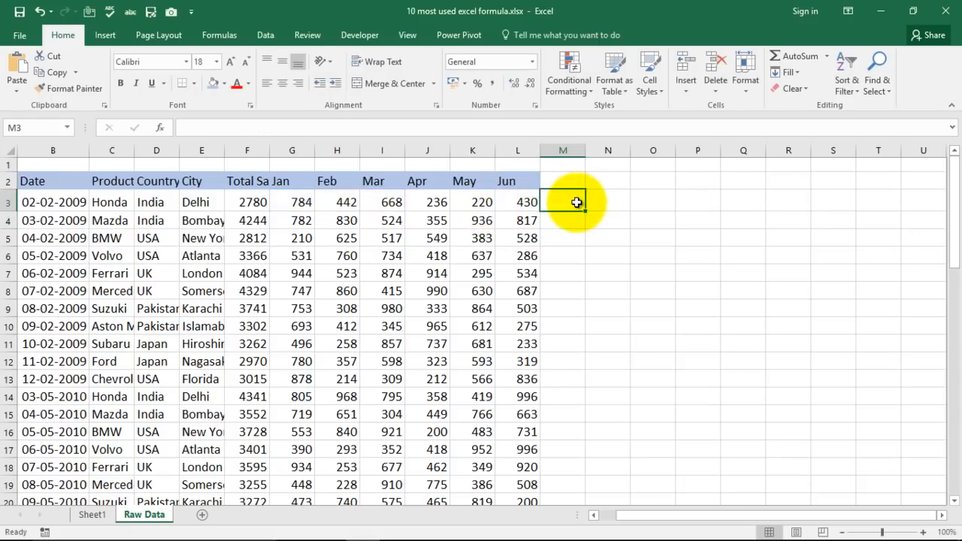
type("=ave")
key("Down")
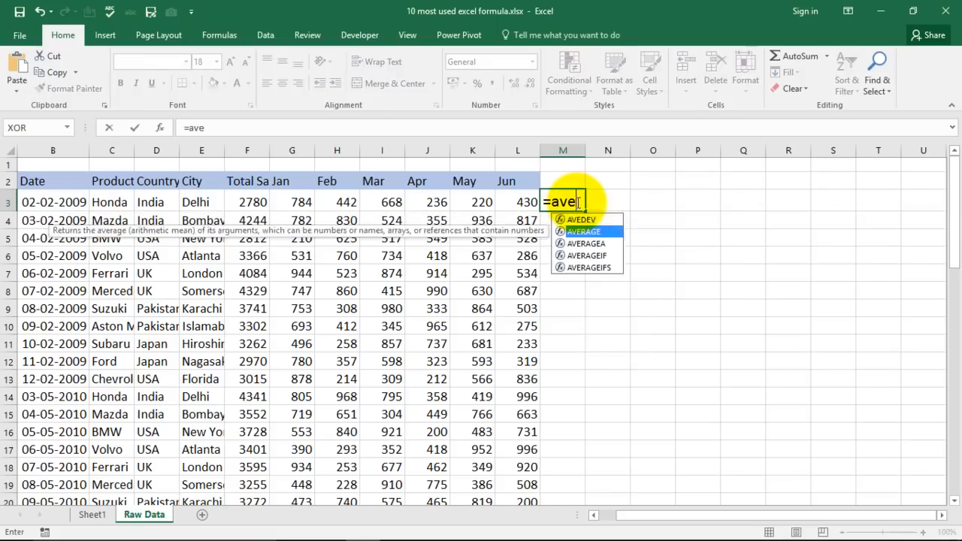
key("Tab")
left_click_drag(289, 203, 522, 203)
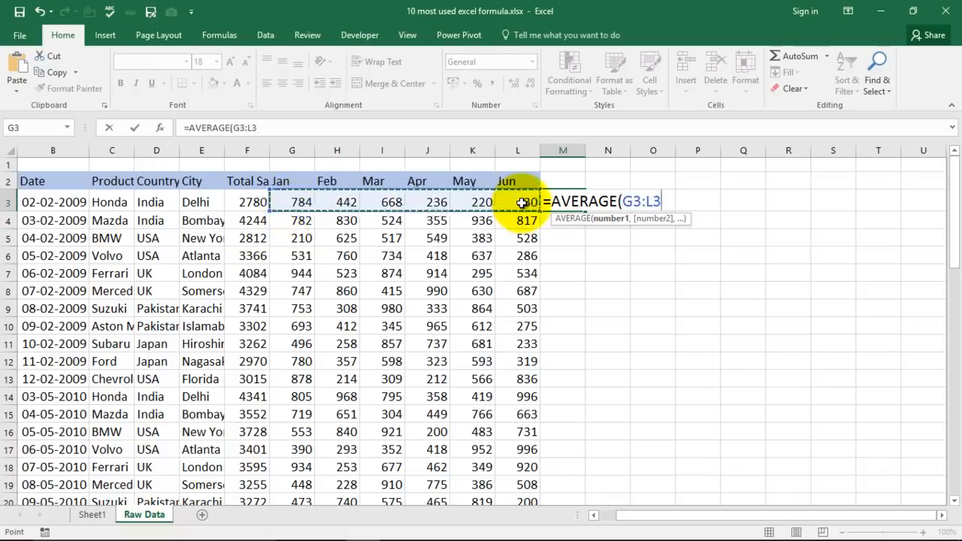
key("Return")
left_click(567, 201)
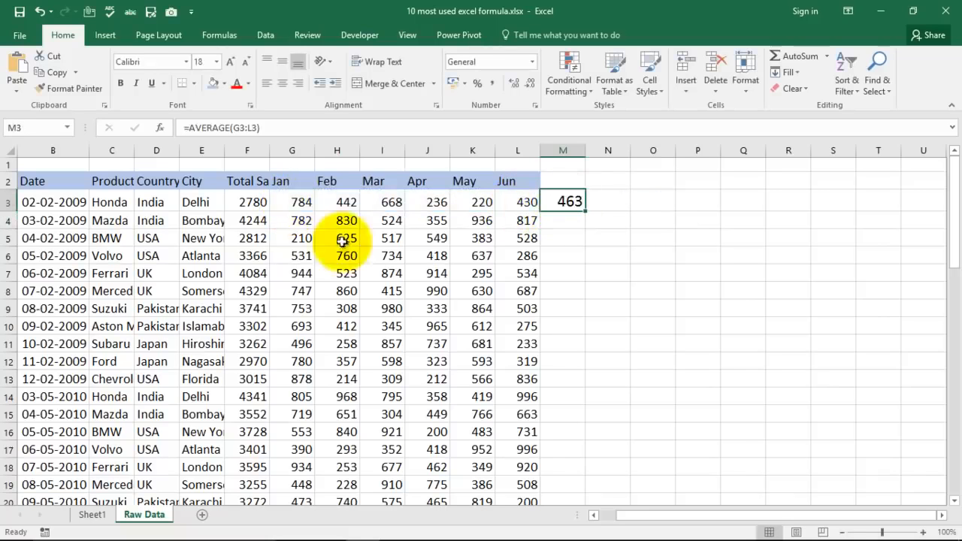
left_click_drag(300, 203, 530, 203)
left_click(575, 217)
left_click(574, 200)
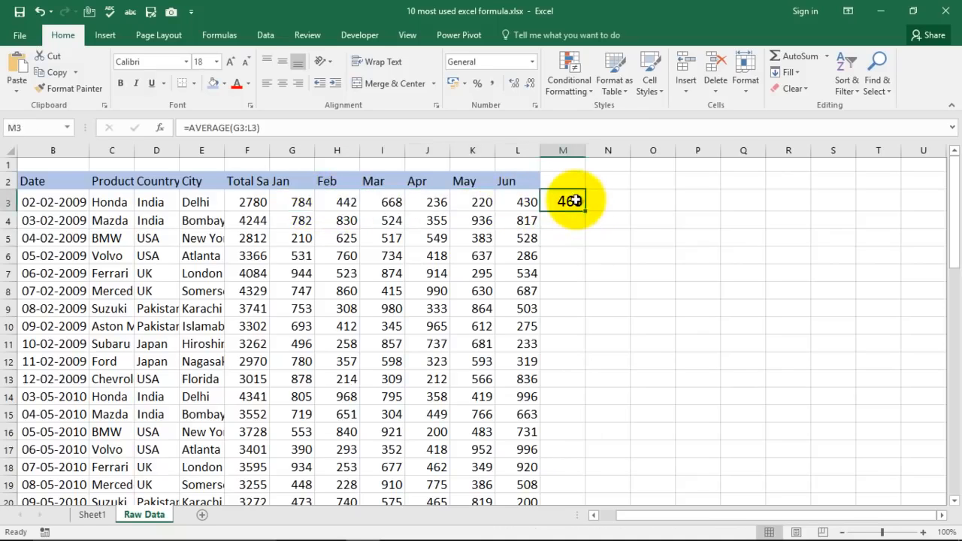
Replace the formula in M3 with an average of typed numbers, =AVERAGE(784,442,668), and check it against the Jan to Mar cells
key("Delete")
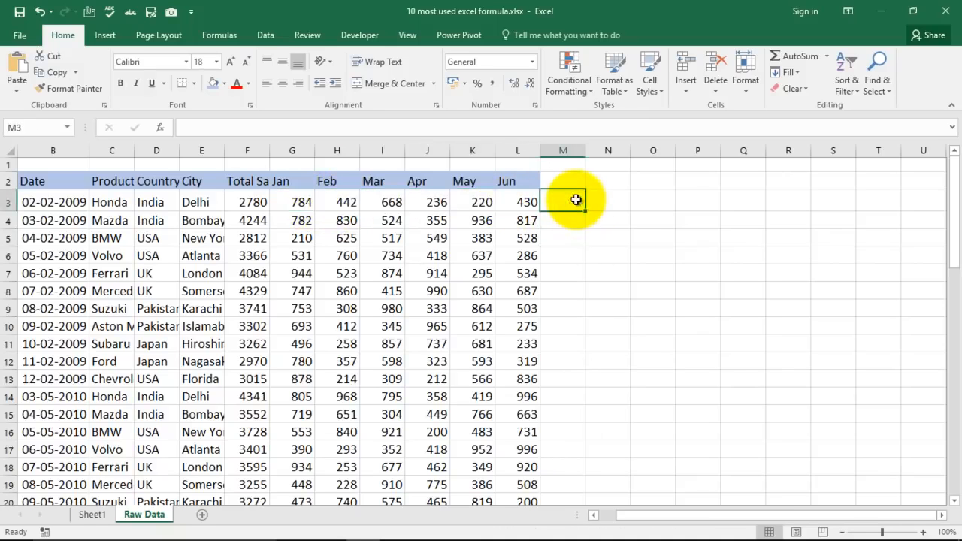
type("=ave")
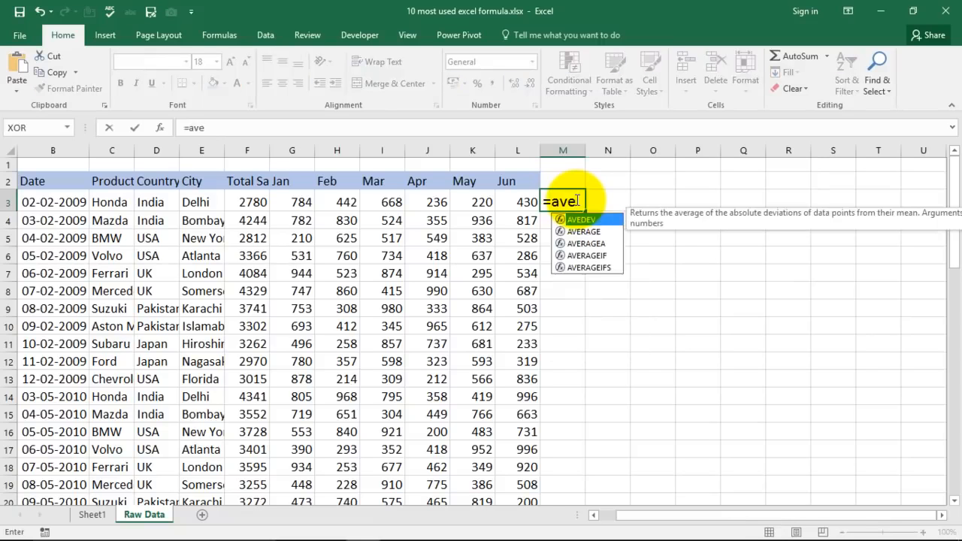
key("Down")
key("Tab")
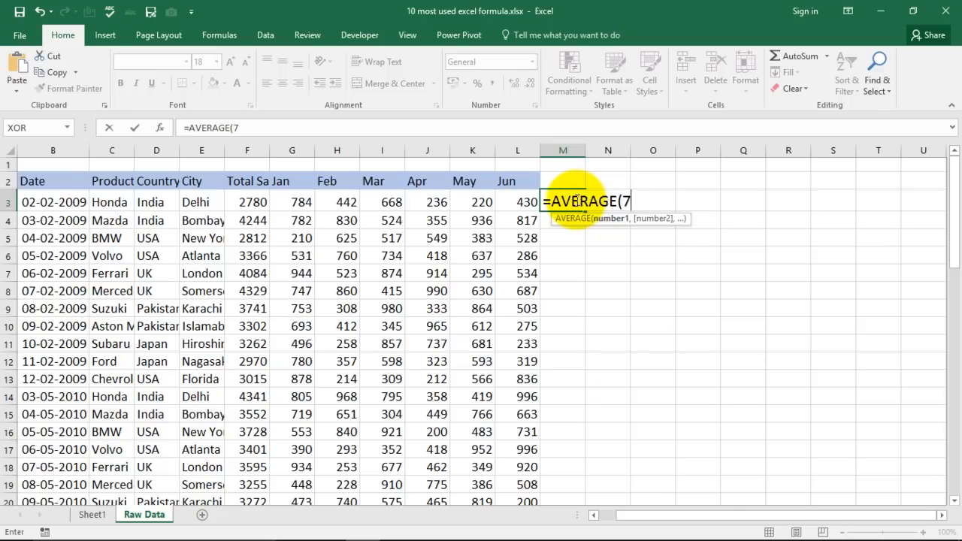
type("784,")
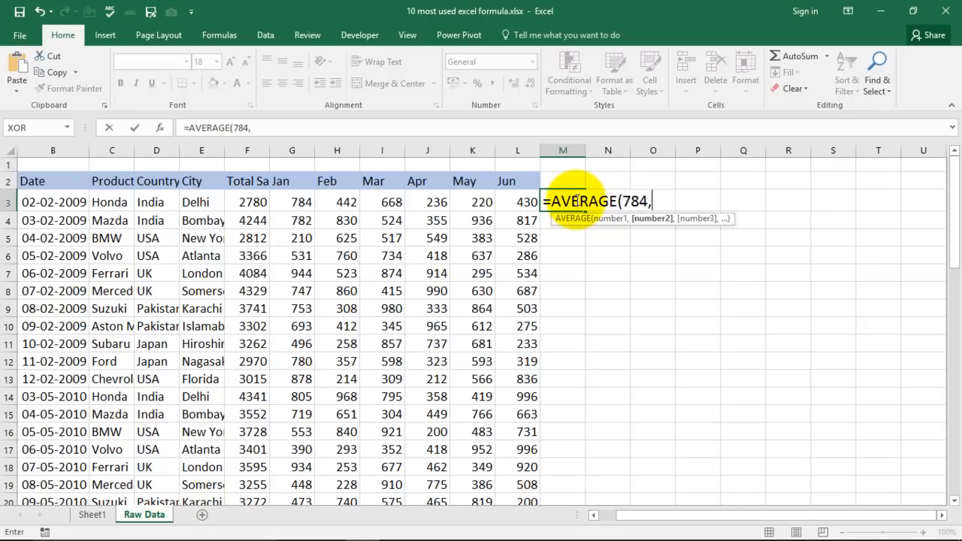
type("442,668")
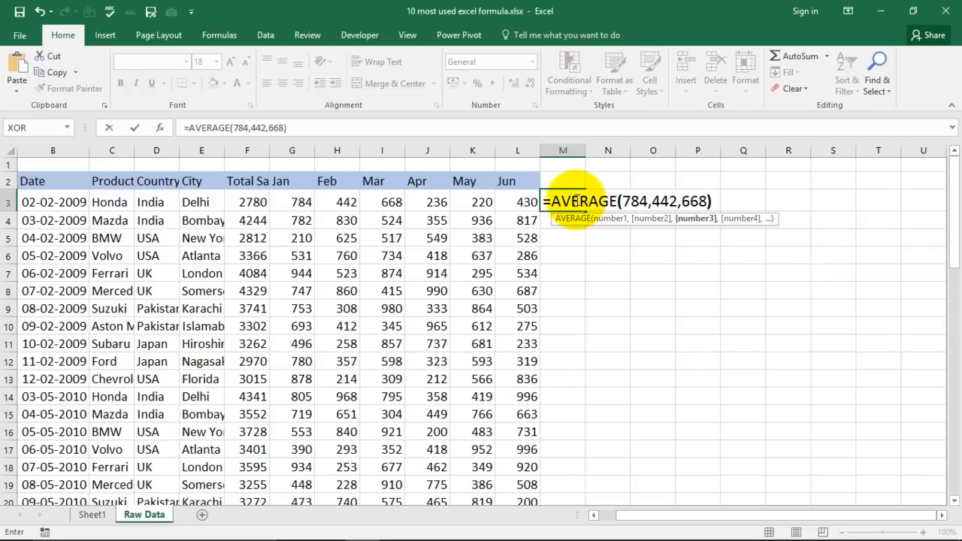
key("Return")
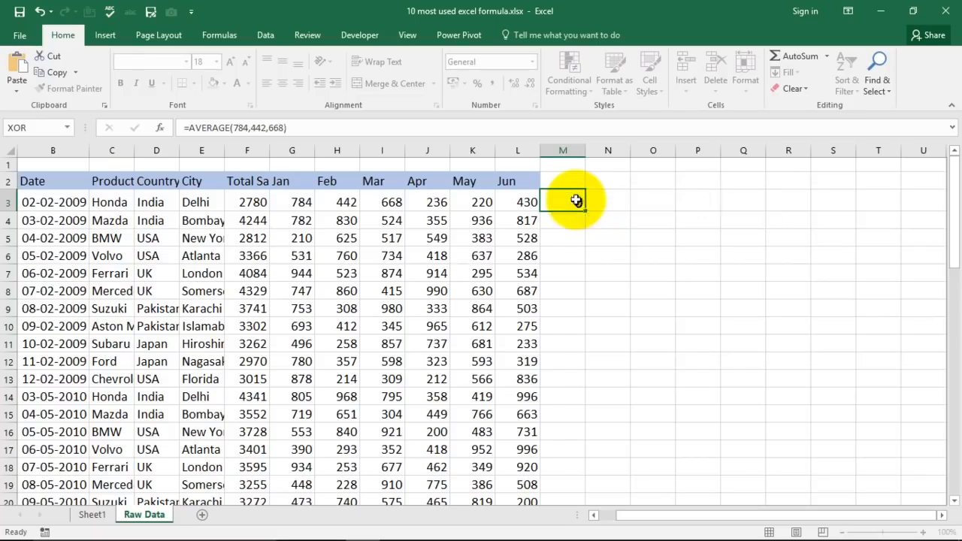
left_click_drag(301, 202, 395, 204)
left_click(565, 202)
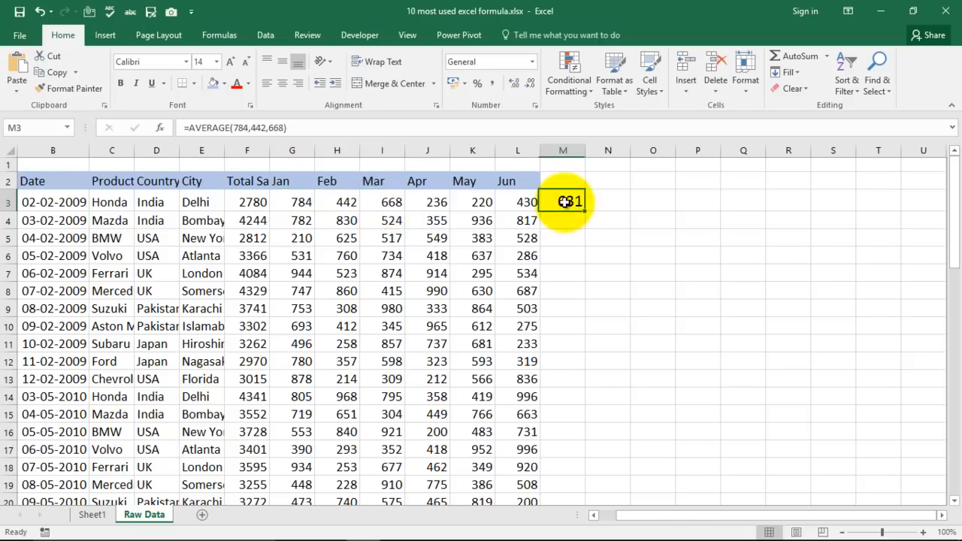
Clear M3 and consult the Count Formula entry in the list on Sheet1
key("Delete")
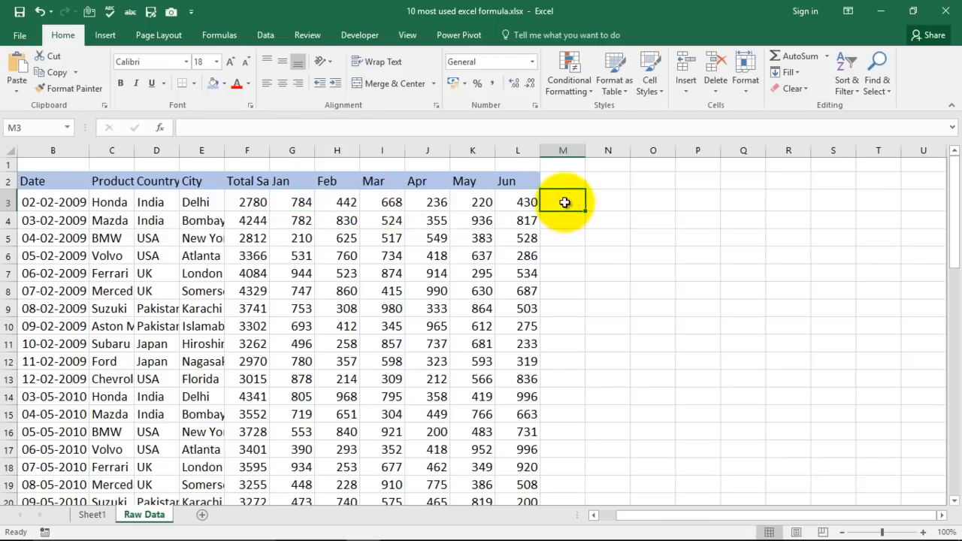
left_click(92, 515)
left_click(230, 308)
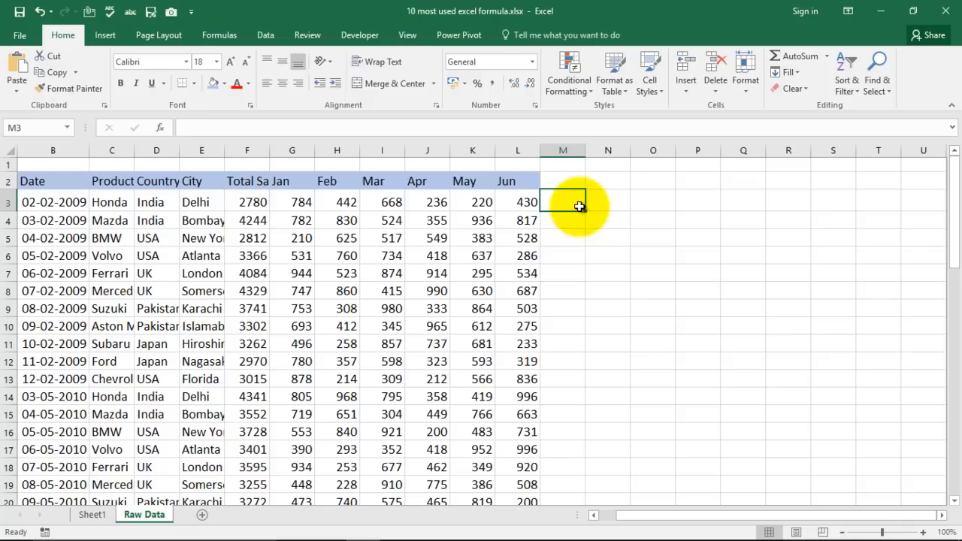
Enter =COUNT(B3:L3) in M3 of the Raw Data sheet to count the numeric cells in the first data row
type("=coun")
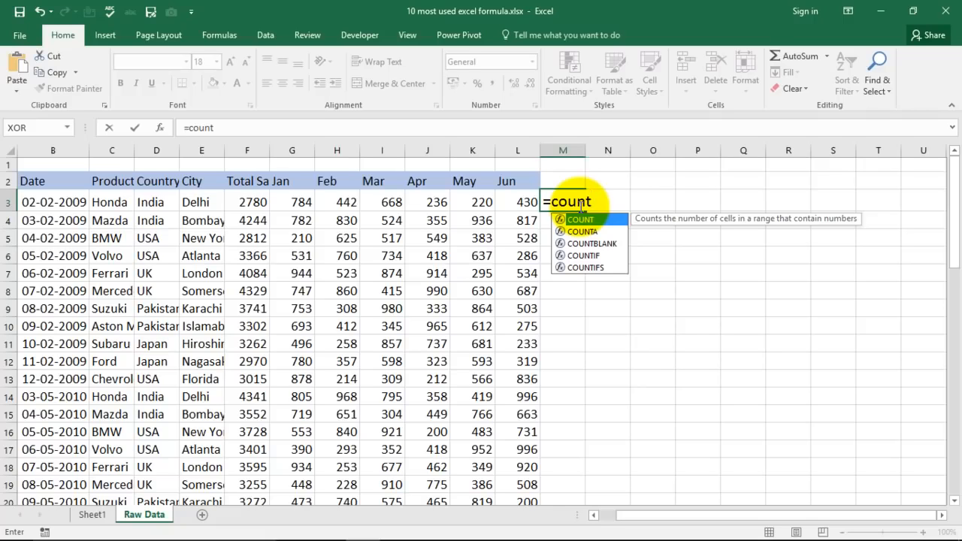
type("t(")
left_click_drag(34, 202, 511, 205)
type(")")
key("Return")
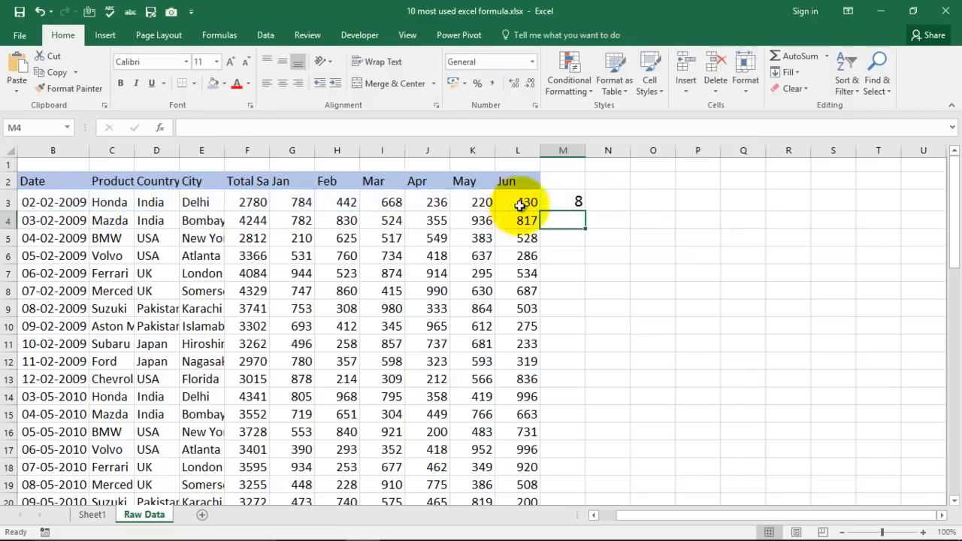
left_click(565, 197)
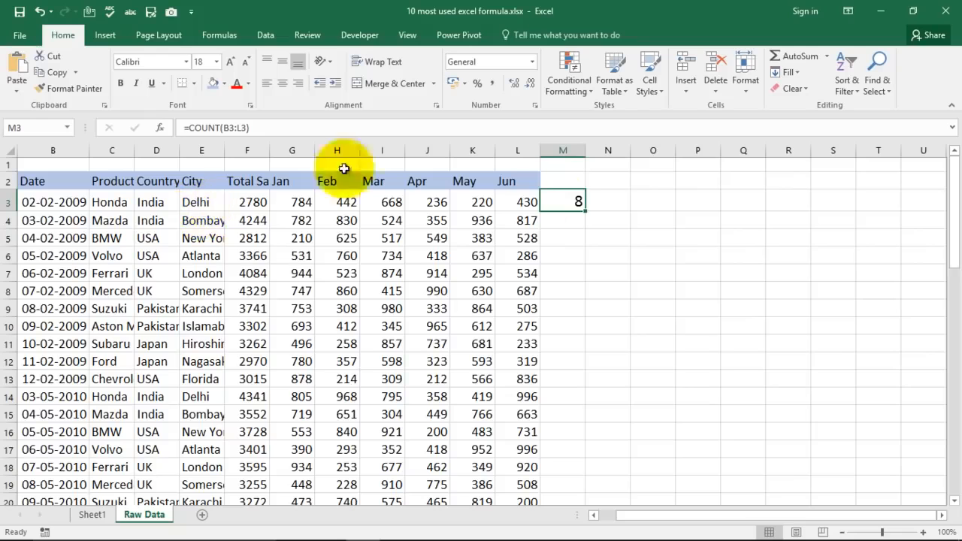
Replace the Jun value in L3 with the text A to test the count in M3, and undo the change
left_click(521, 204)
type("A")
key("Return")
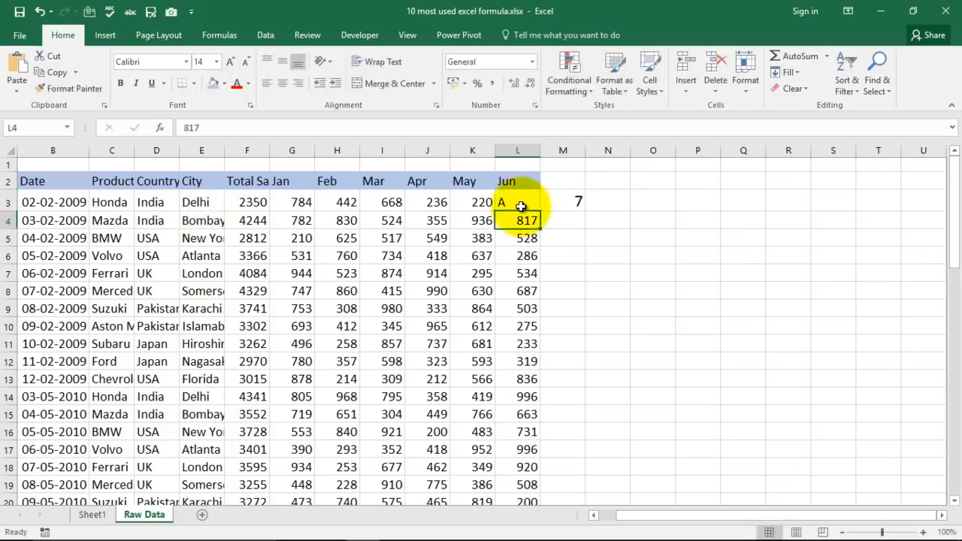
left_click(569, 200)
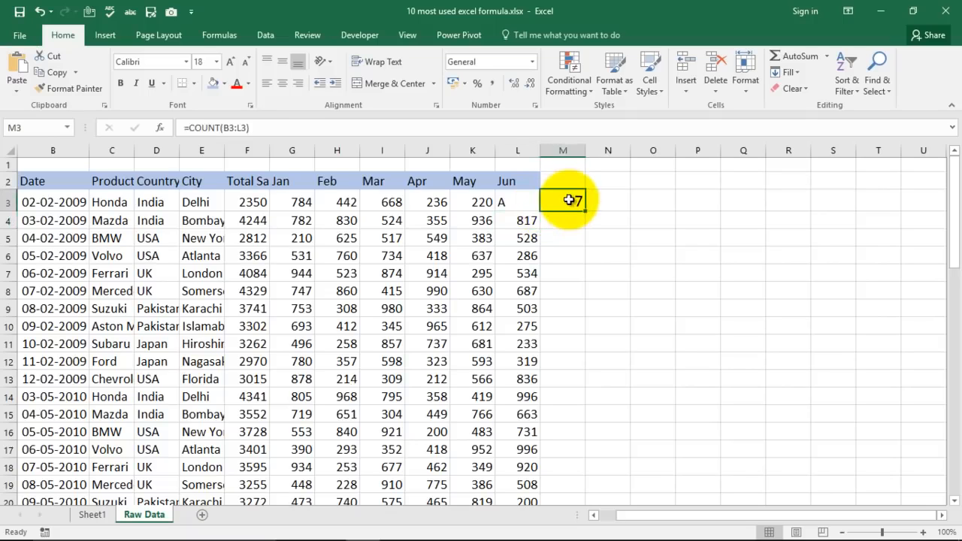
key("ctrl+z")
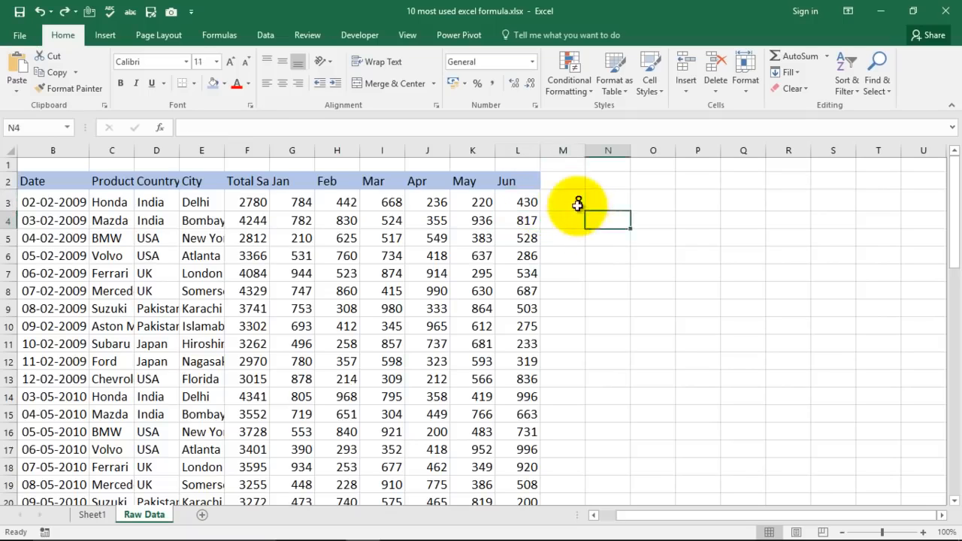
left_click(577, 204)
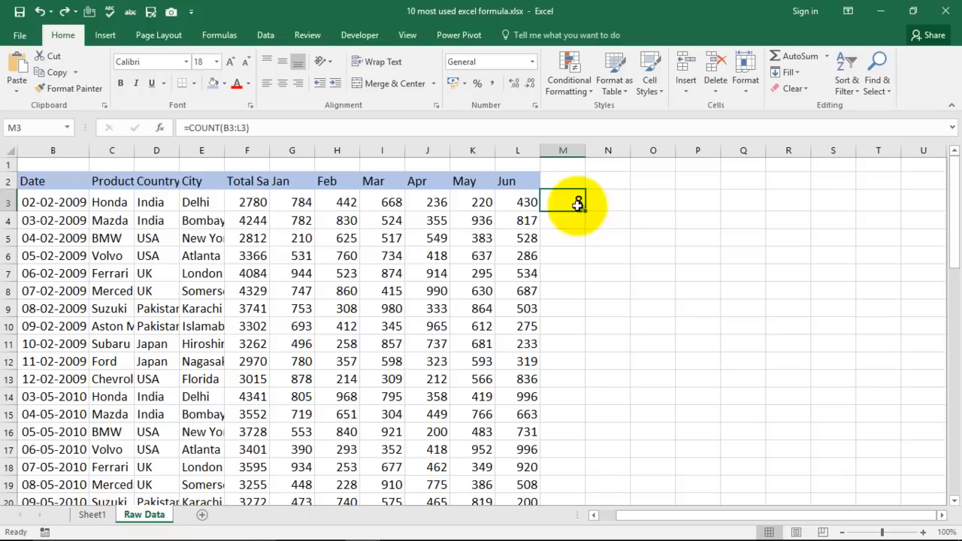
Consult the Counta Formula entry in the list on Sheet1, and return to the Raw Data sheet
left_click(92, 515)
left_click(225, 342)
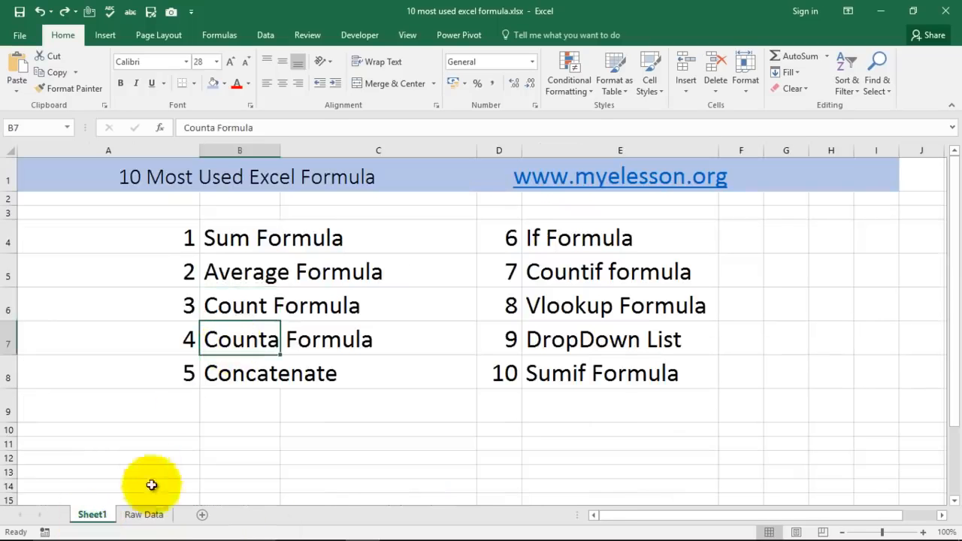
left_click(146, 516)
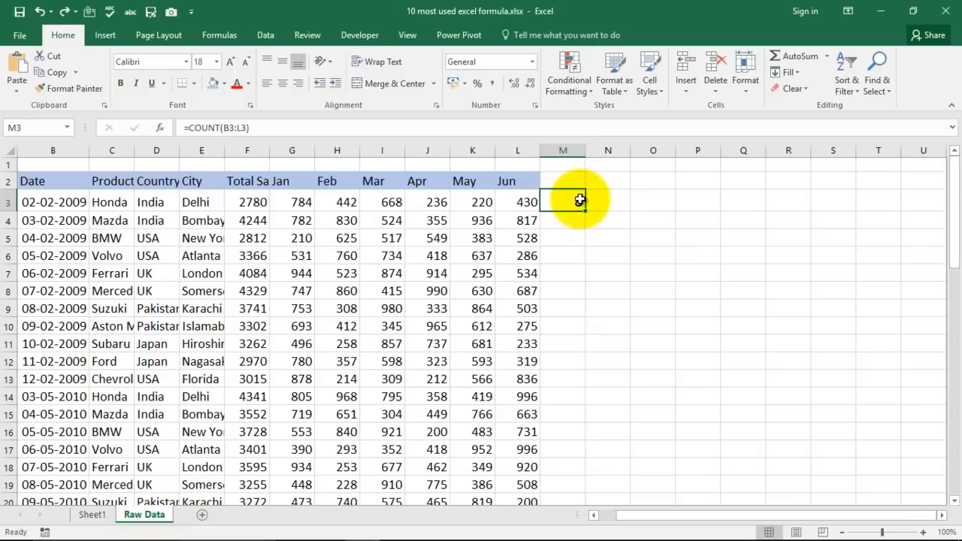
Replace the formula in M3 with =COUNTA(B3:L3) to count the non-empty cells in the first data row
key("Delete")
type("=count")
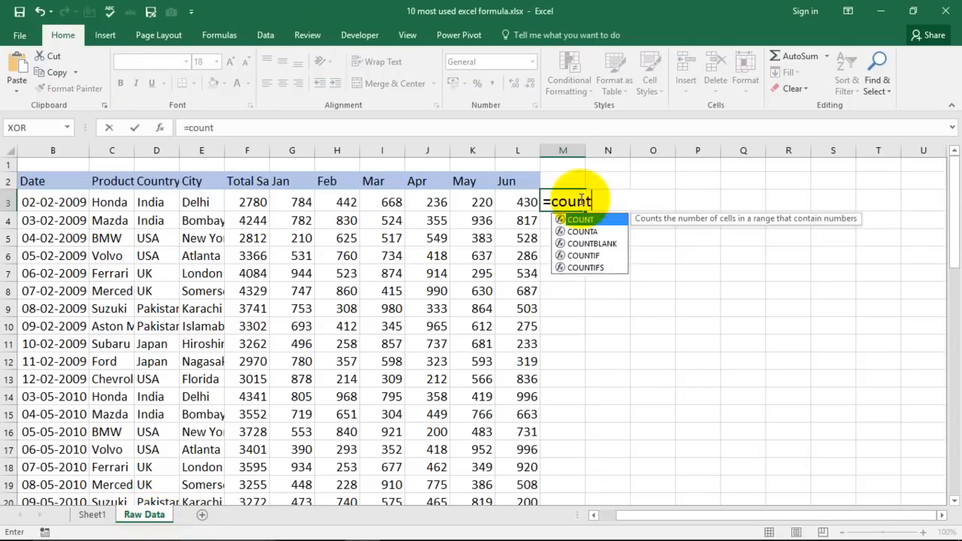
type("a")
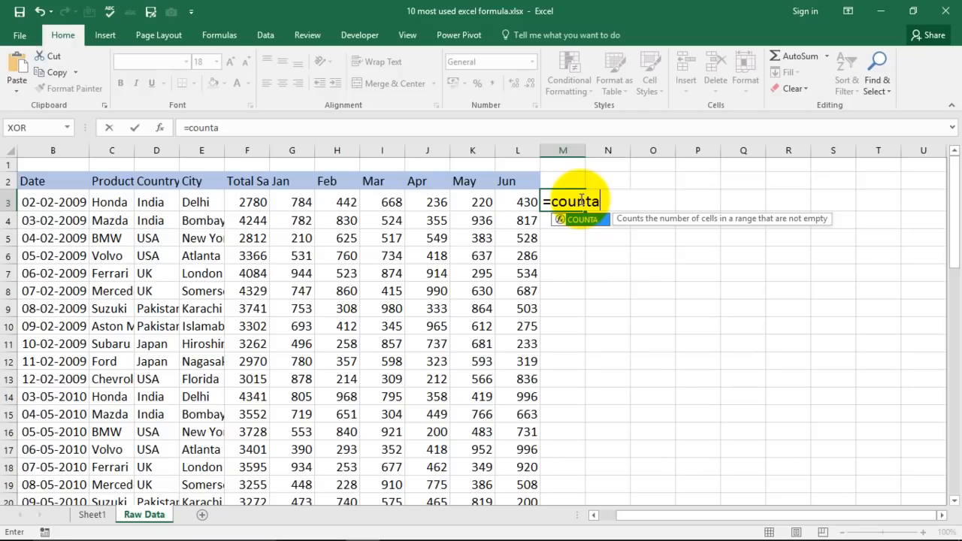
key("Tab")
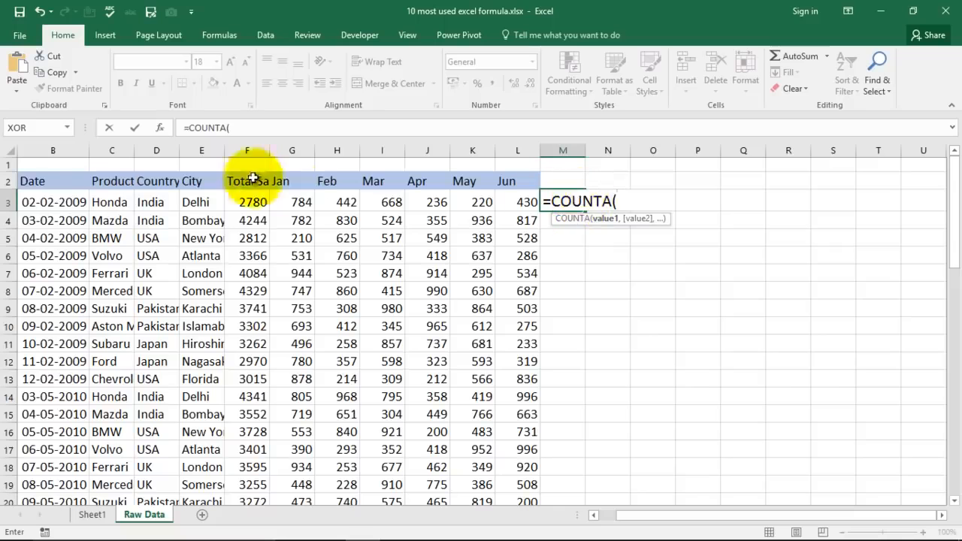
left_click_drag(28, 198, 517, 202)
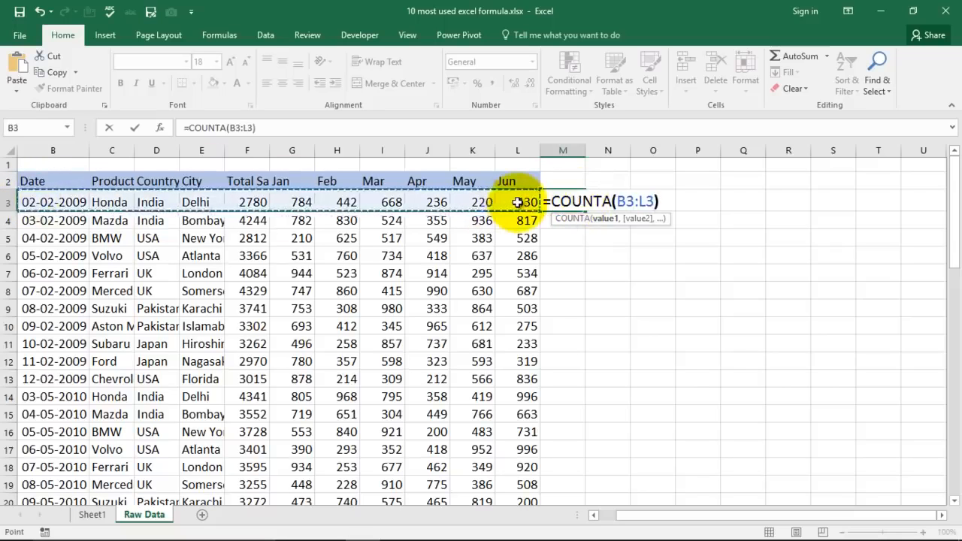
key("Return")
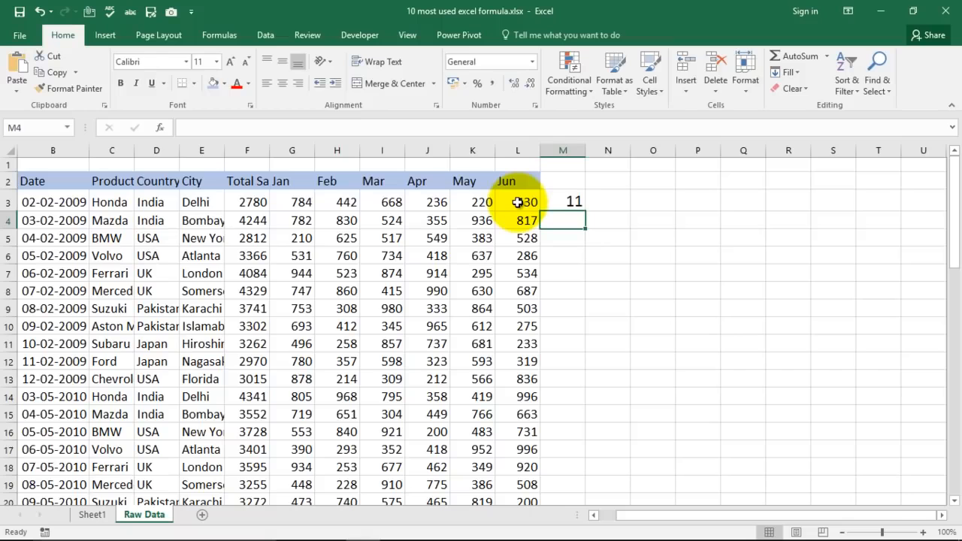
Review the formula in M3 and select B3:L3 to check the cell count against it
left_click(556, 202)
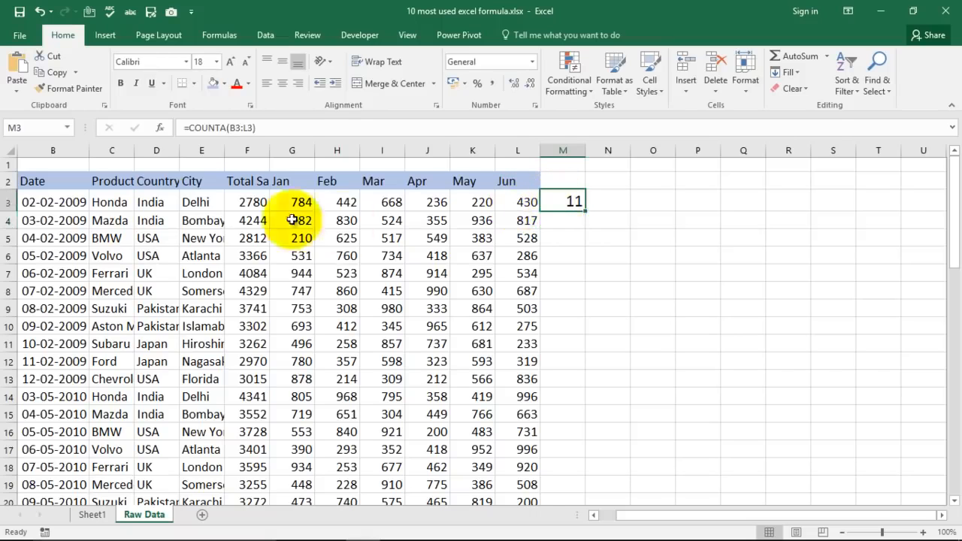
left_click_drag(529, 200, 32, 200)
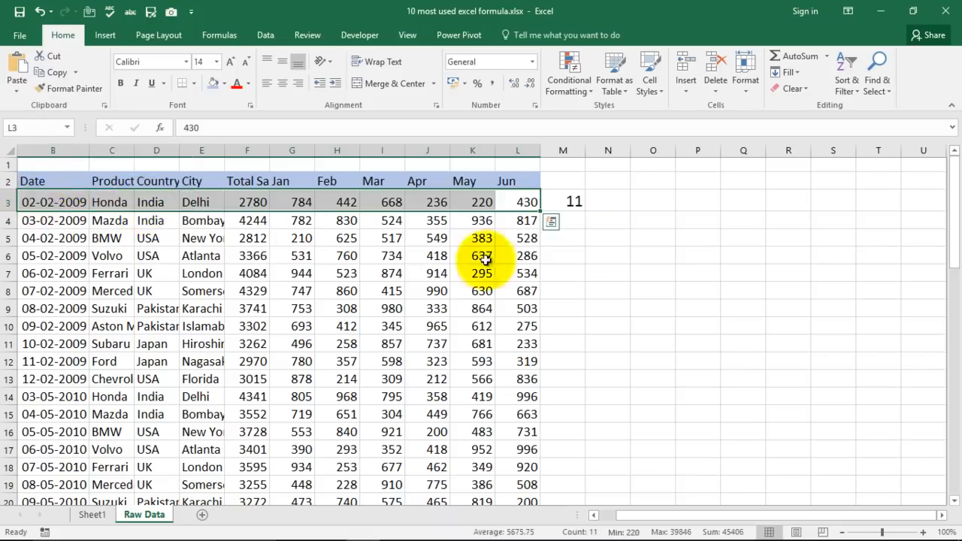
left_click(606, 245)
Delete the Mar value in I3 to test the COUNTA formula in M3, and undo the deletion
left_click(392, 203)
key("Delete")
left_click(528, 257)
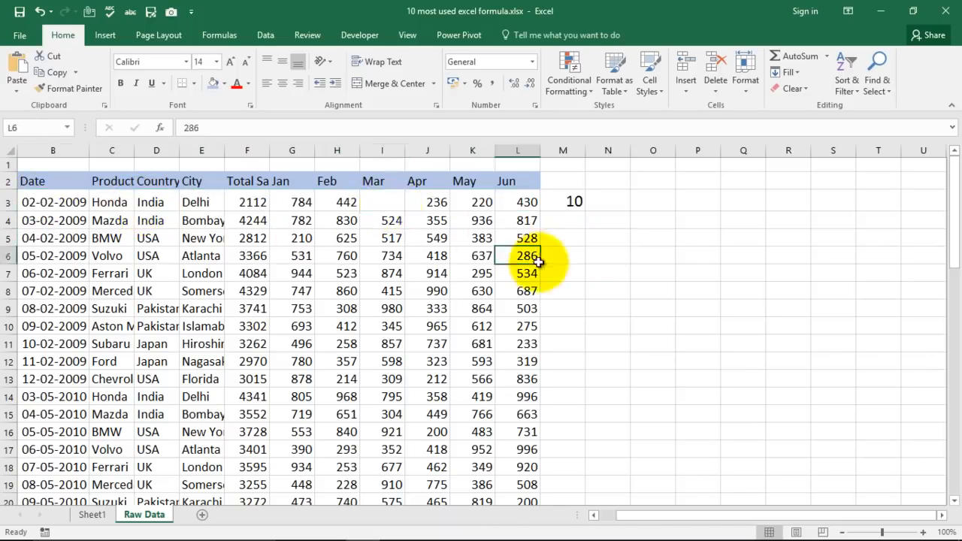
left_click(574, 202)
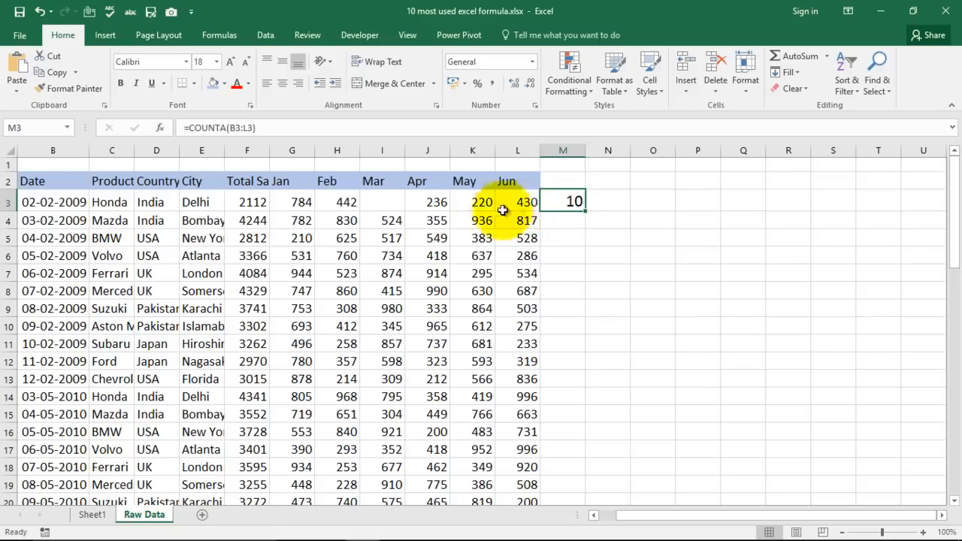
key("ctrl+z")
left_click(569, 235)
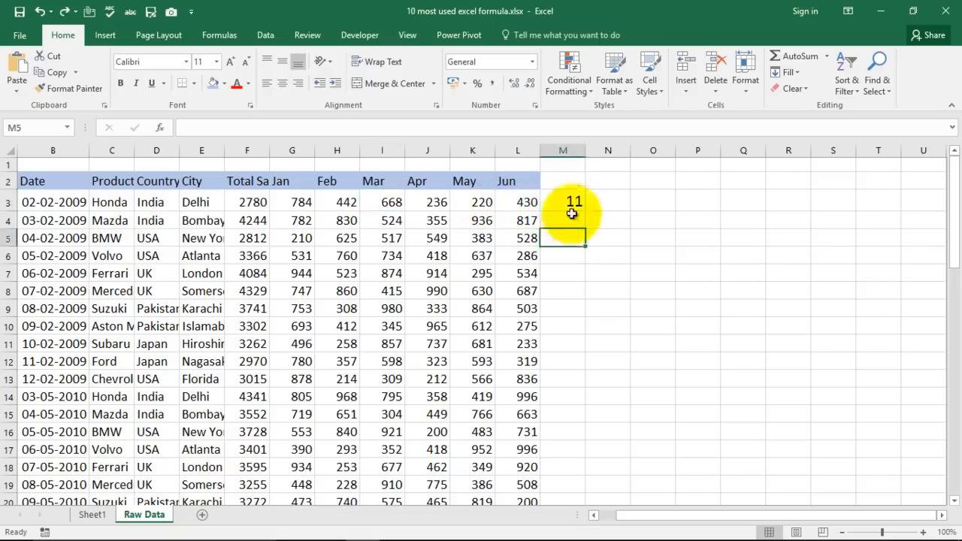
Clear M3, consult the Concatenate entry in the list on Sheet1, and return to the Raw Data sheet
left_click(569, 200)
key("Delete")
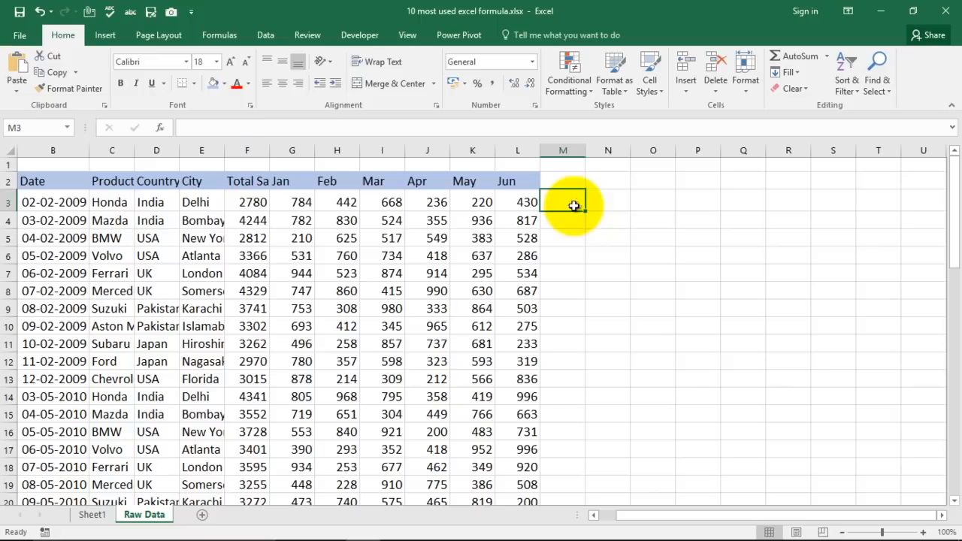
left_click(86, 515)
left_click(235, 376)
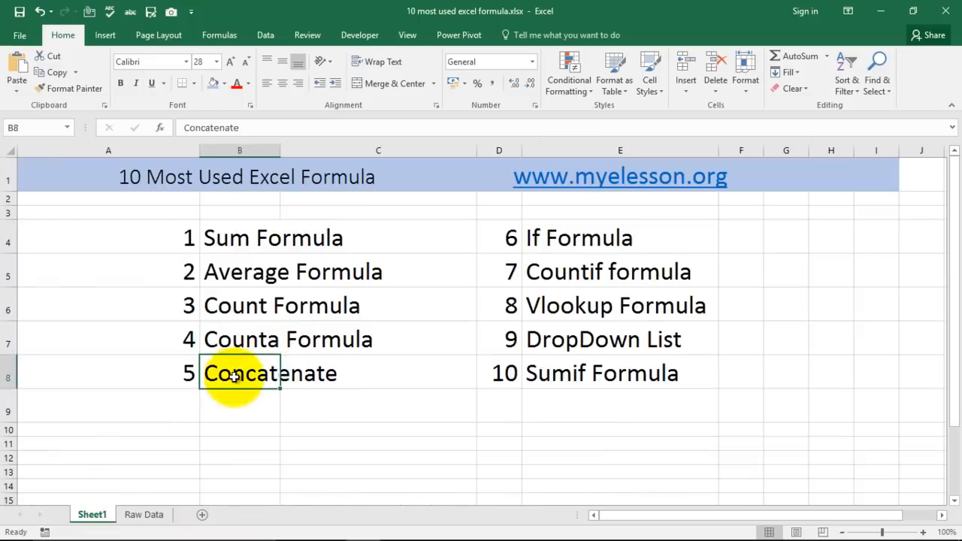
left_click(142, 515)
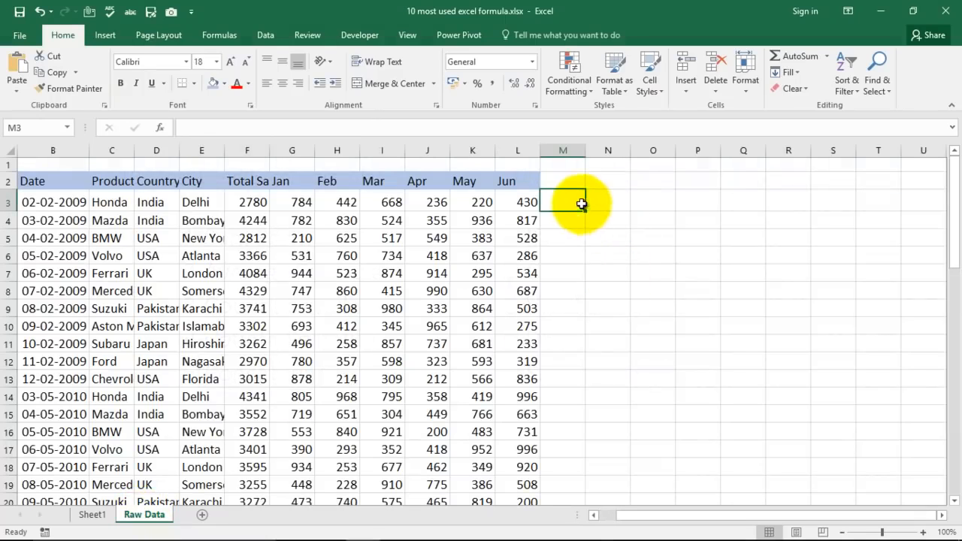
Enter =CONCATENATE(D3,E3) in M3 to join the country and city, and fit column M's width to its content
type("=")
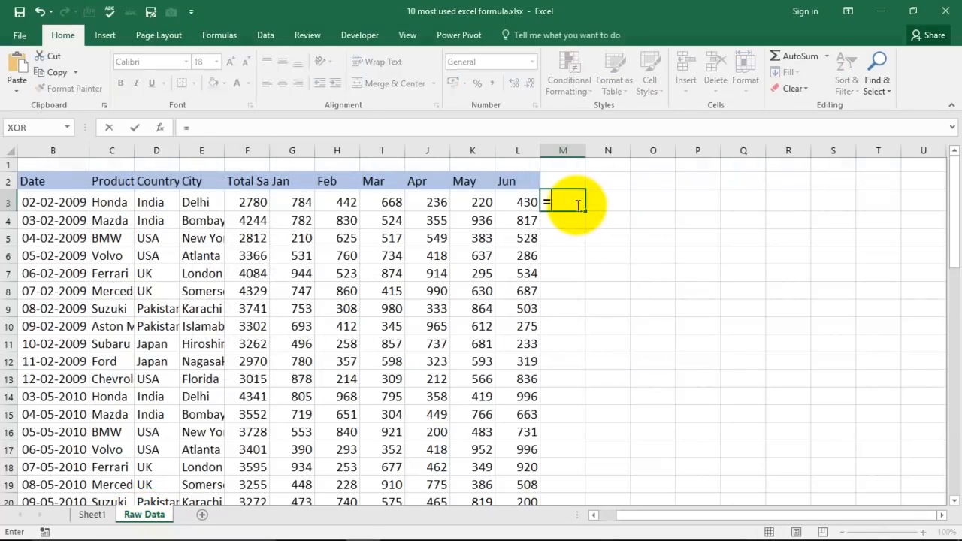
type("concate")
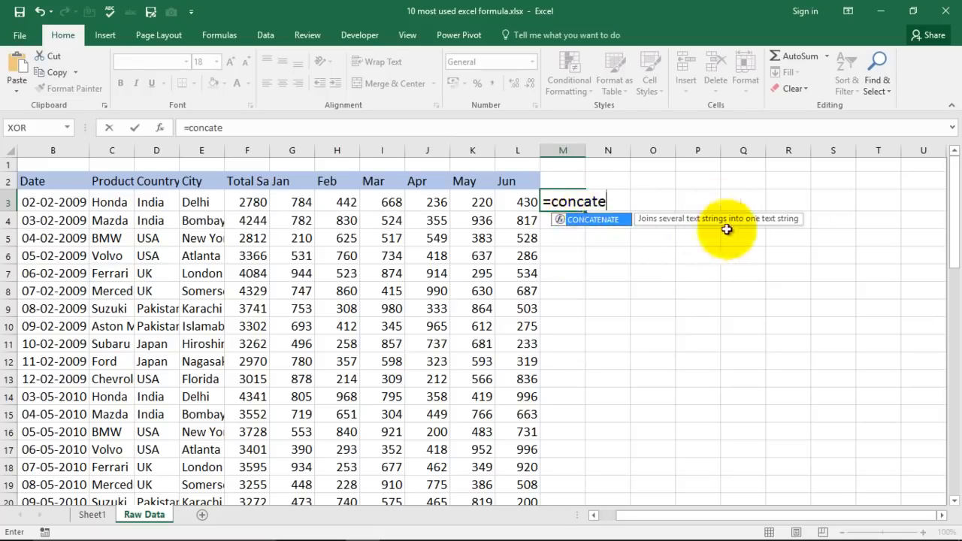
key("Tab")
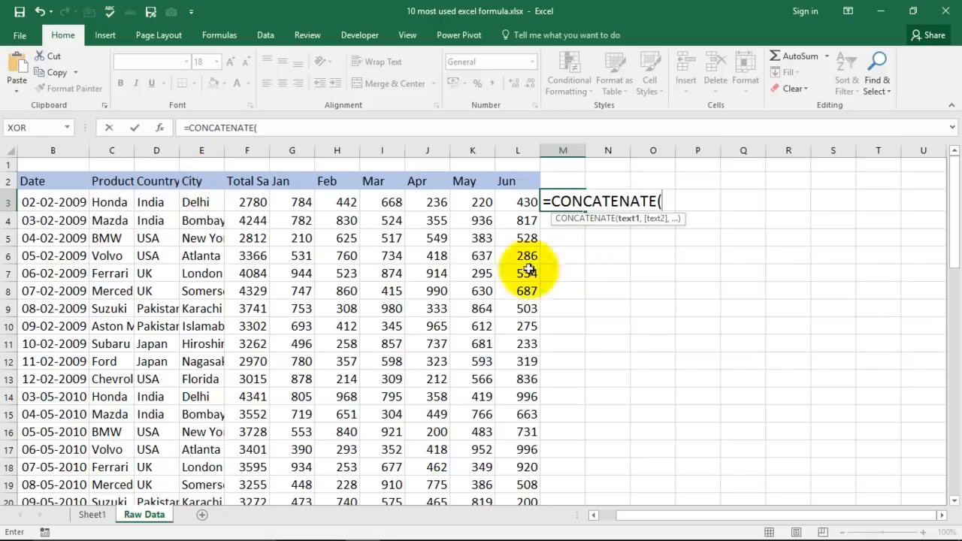
left_click(154, 200)
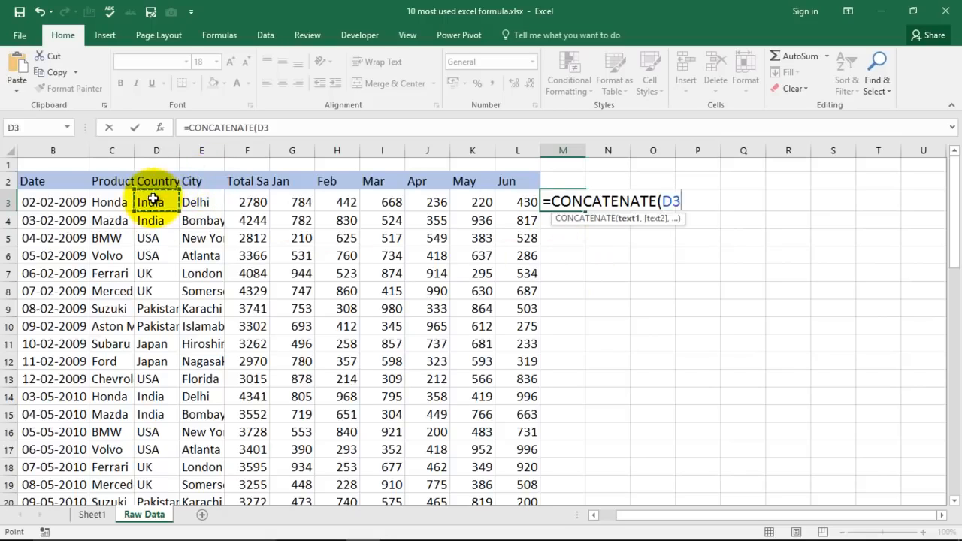
type(",")
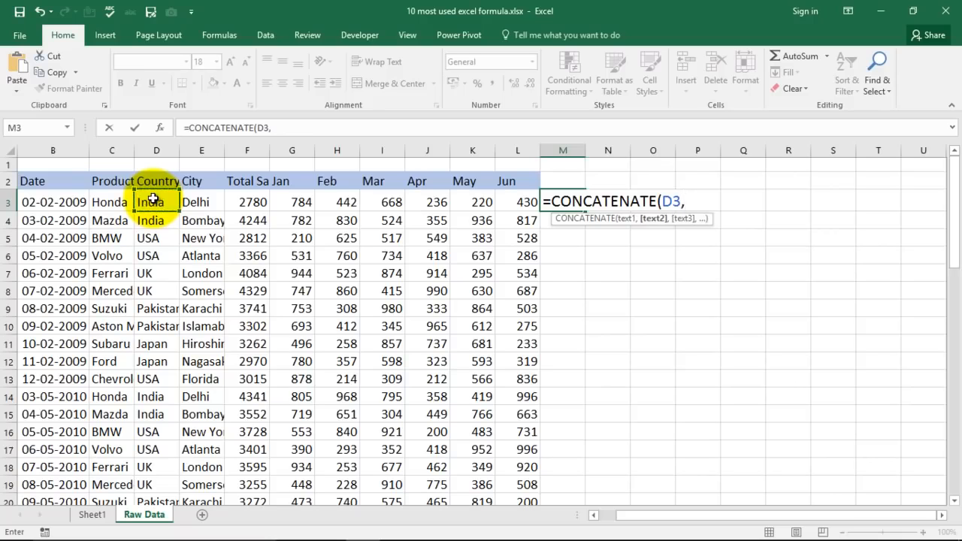
left_click(197, 203)
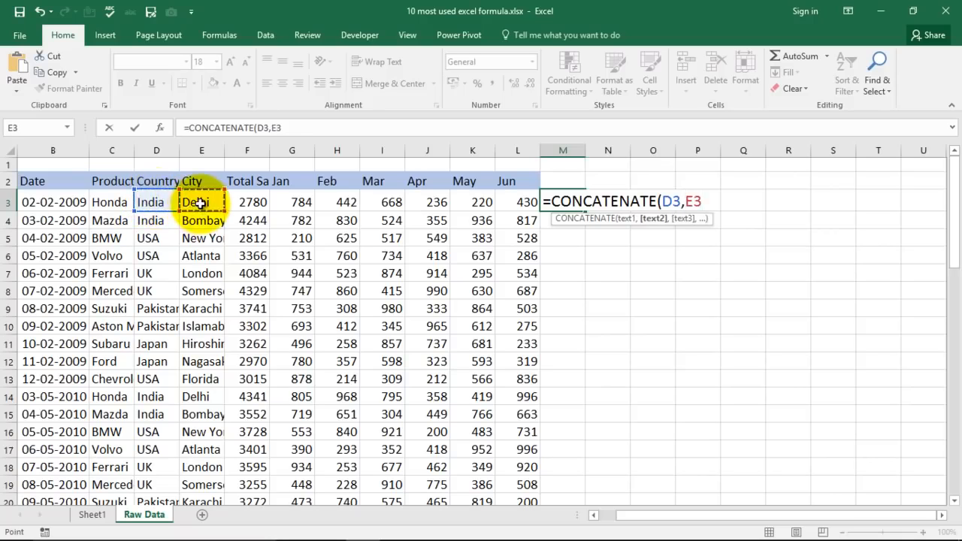
type(")")
key("Return")
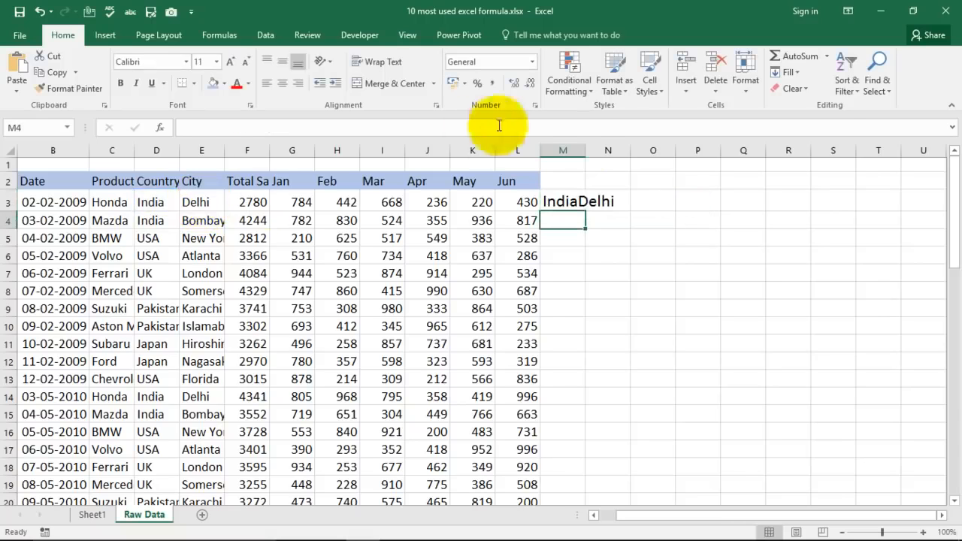
double_click(585, 150)
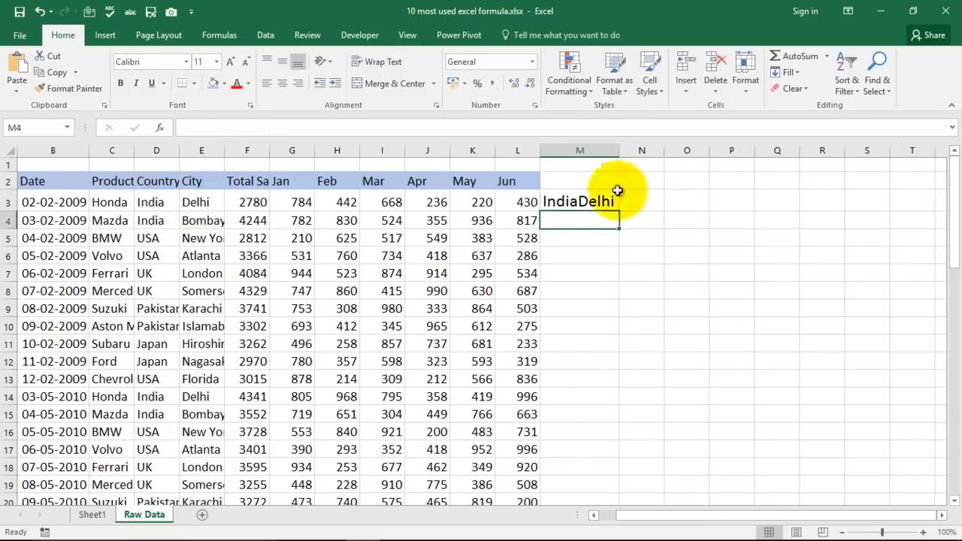
Replace the formula in M3 with =CONCATENATE(D3," ",E3) to put a space between the country and city
left_click(581, 202)
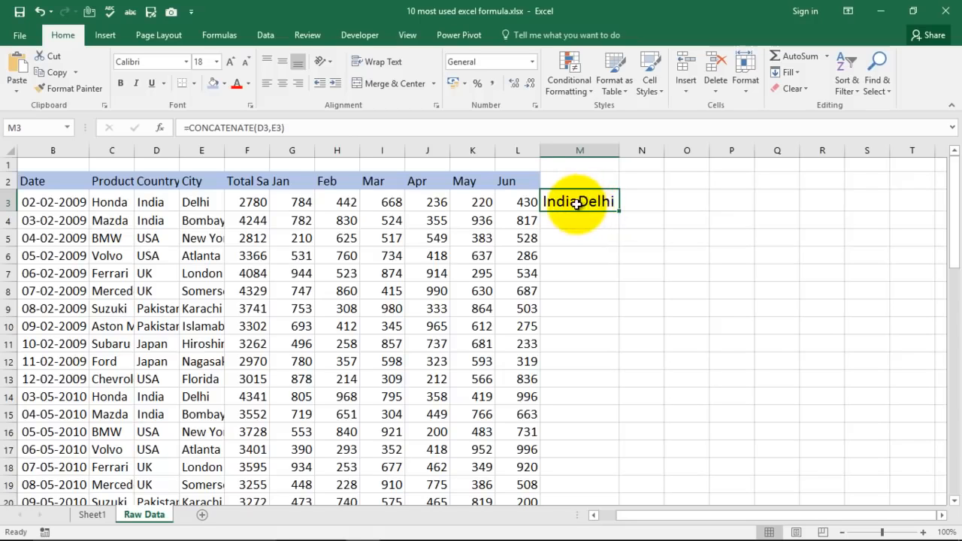
key("Delete")
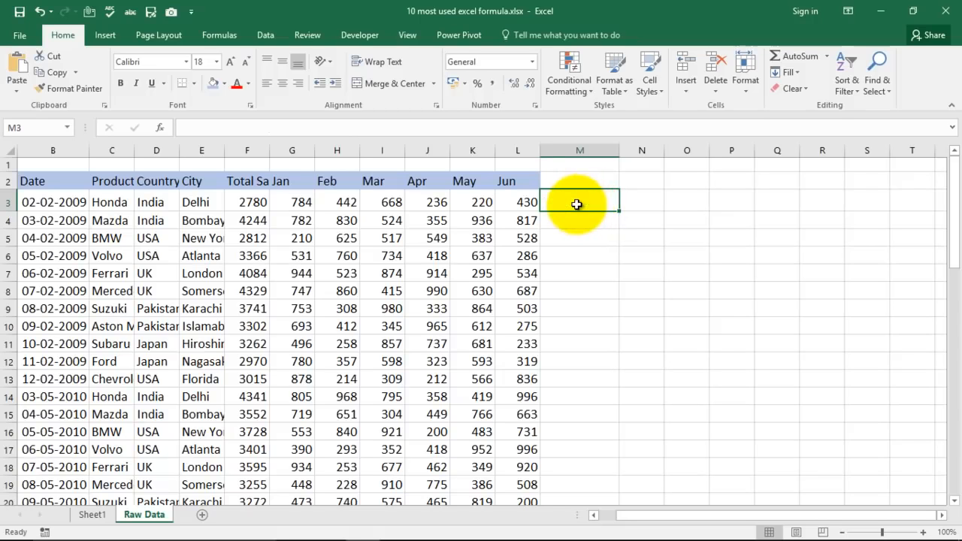
type("=concatenate")
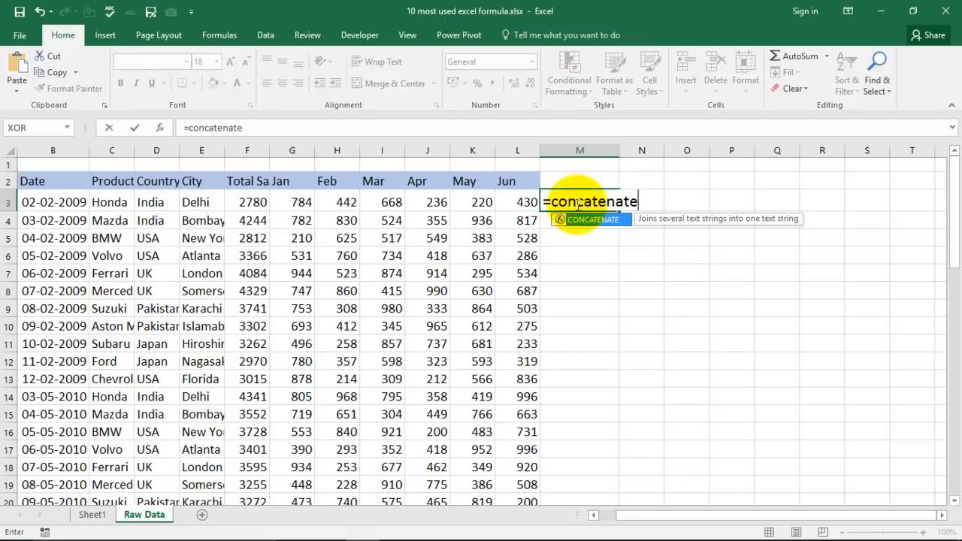
key("Tab")
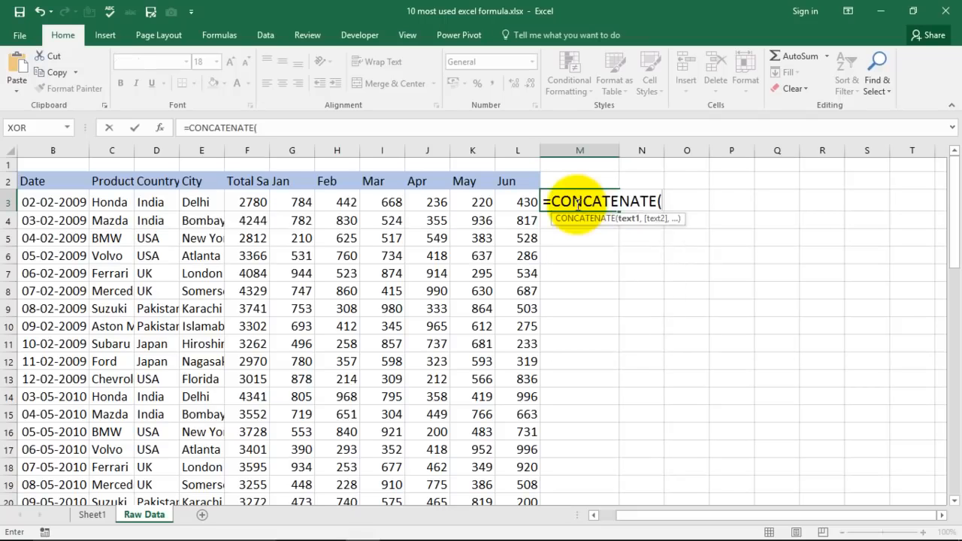
left_click(158, 202)
type(",")
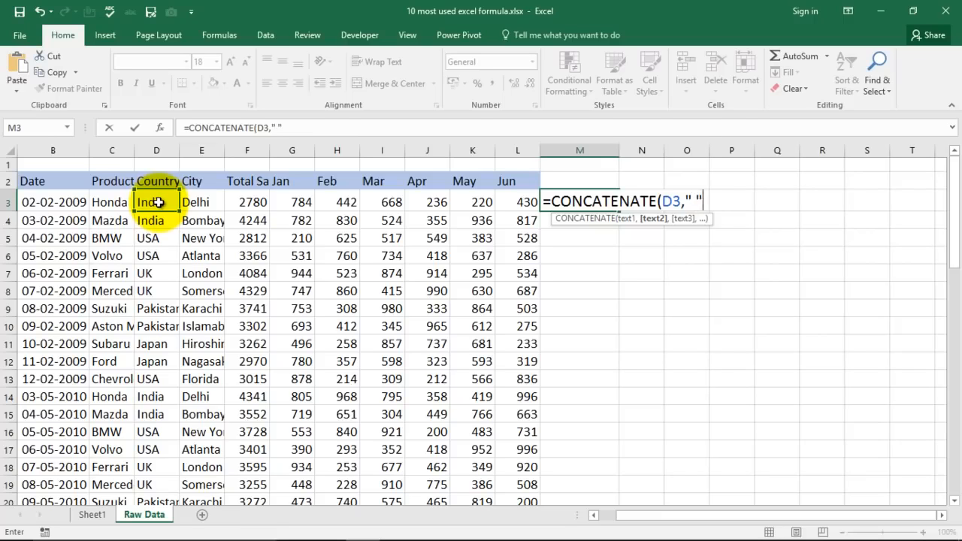
type(",")
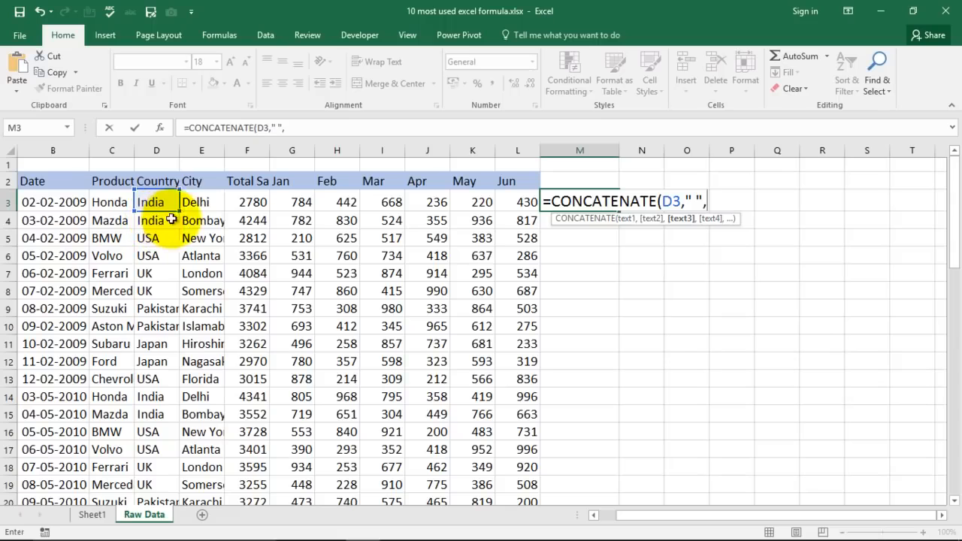
left_click(202, 204)
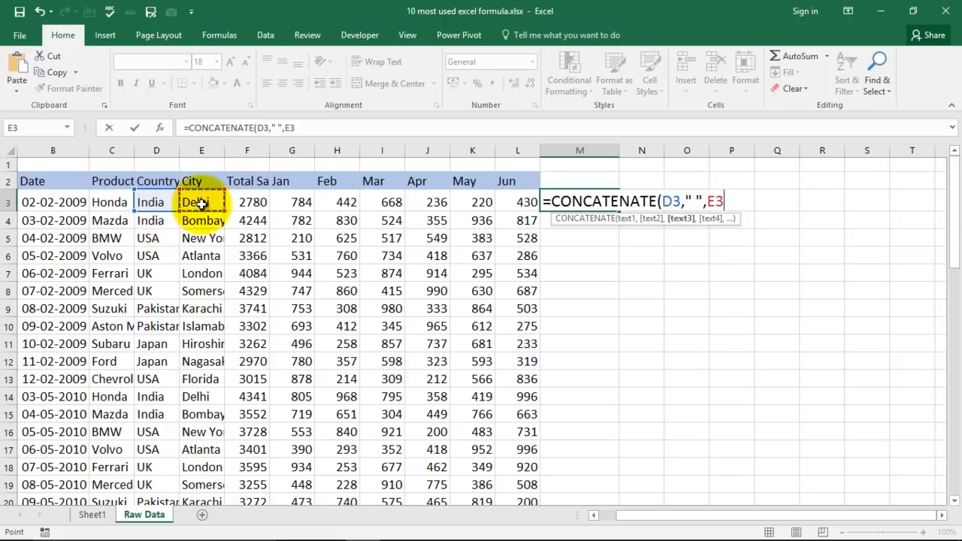
type(")")
key("Return")
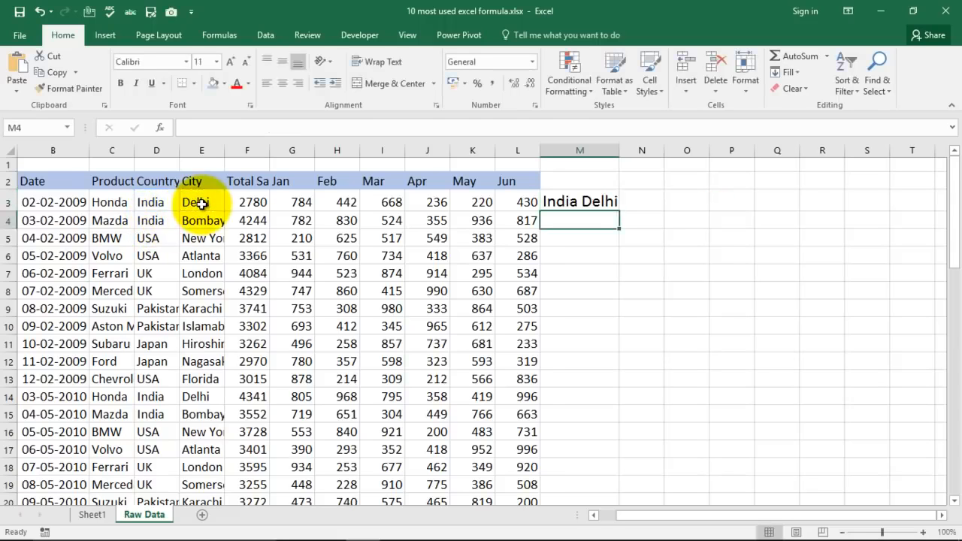
Add a comma after the space in M3's separator so that the formula is =CONCATENATE(D3," ,",E3)
double_click(581, 200)
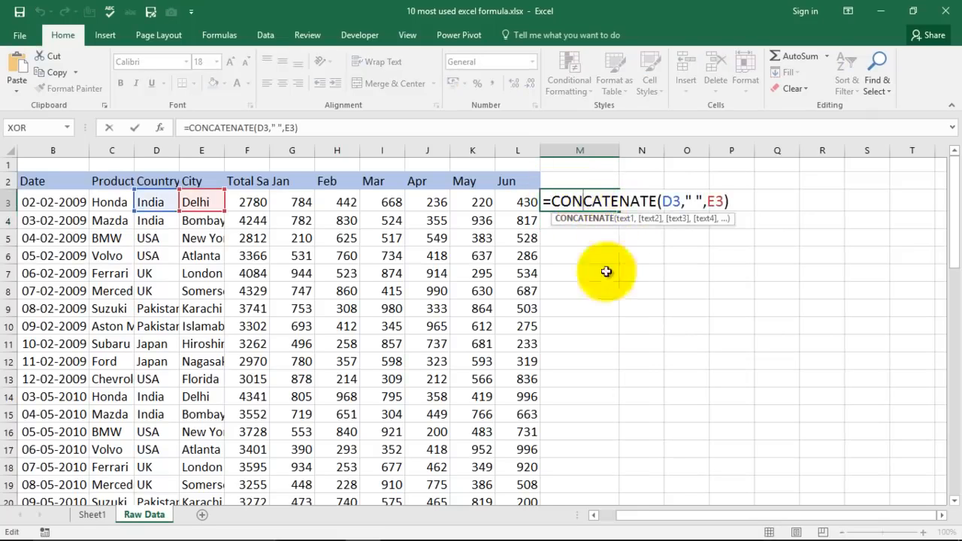
left_click(697, 201)
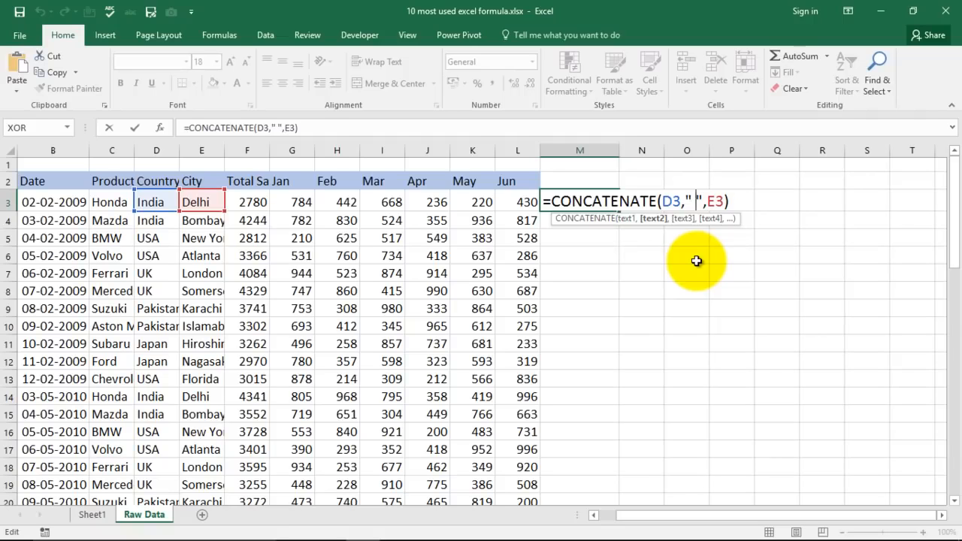
type(",")
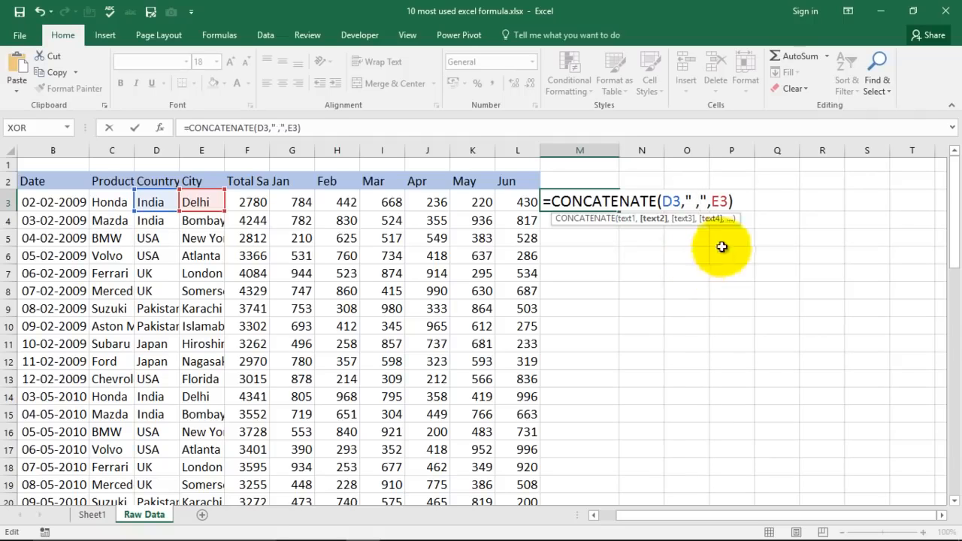
left_click(732, 197)
key("Return")
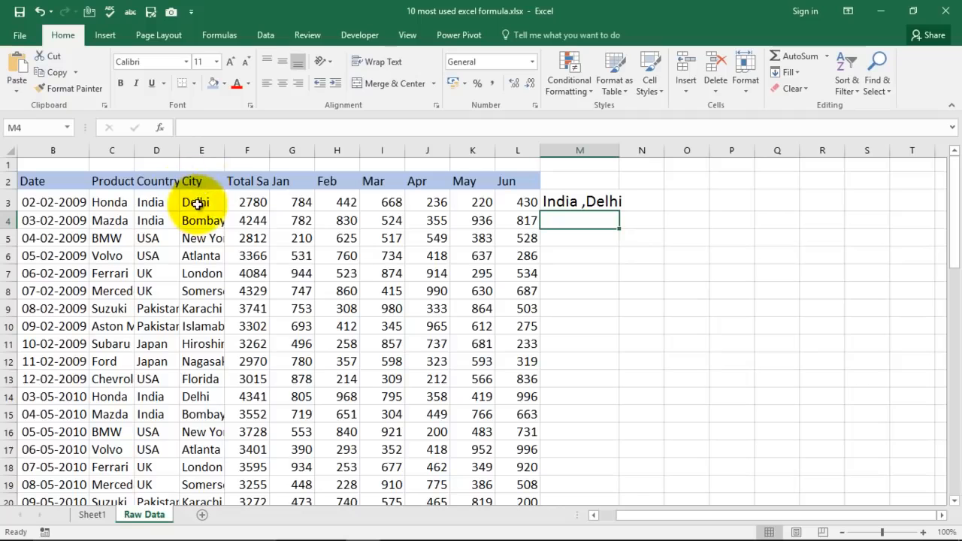
Consult the If Formula entry in the list on Sheet1
left_click(92, 514)
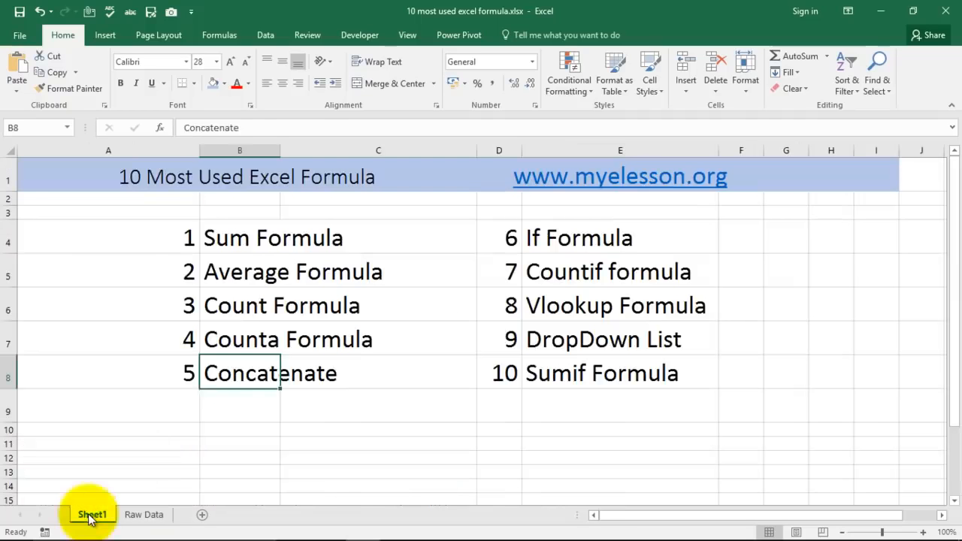
left_click(578, 244)
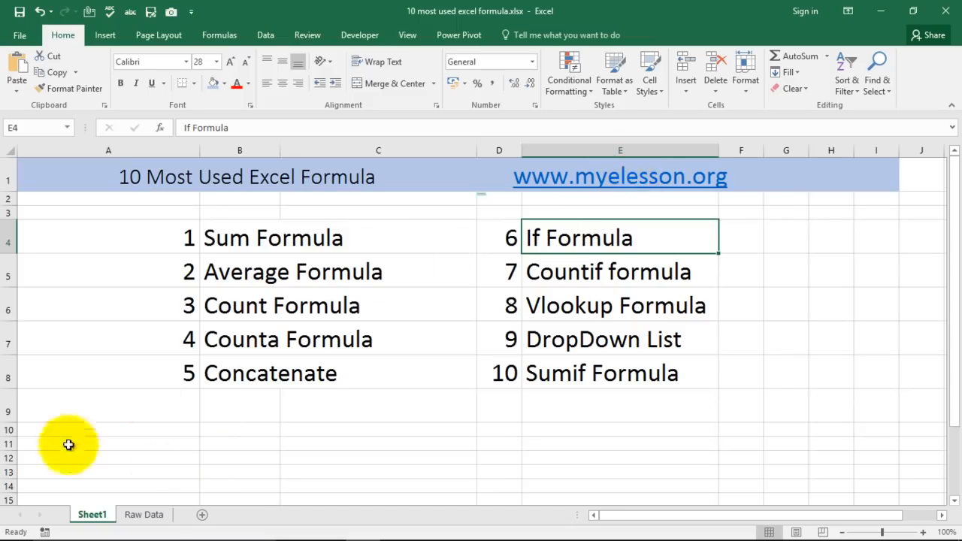
Clear the CONCATENATE formula from M3 on the Raw Data sheet
left_click(141, 514)
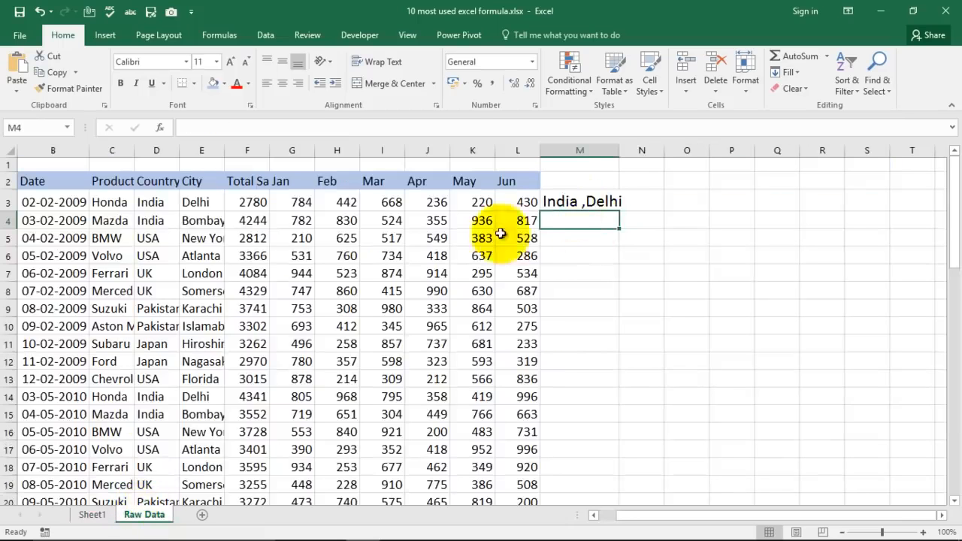
left_click(89, 514)
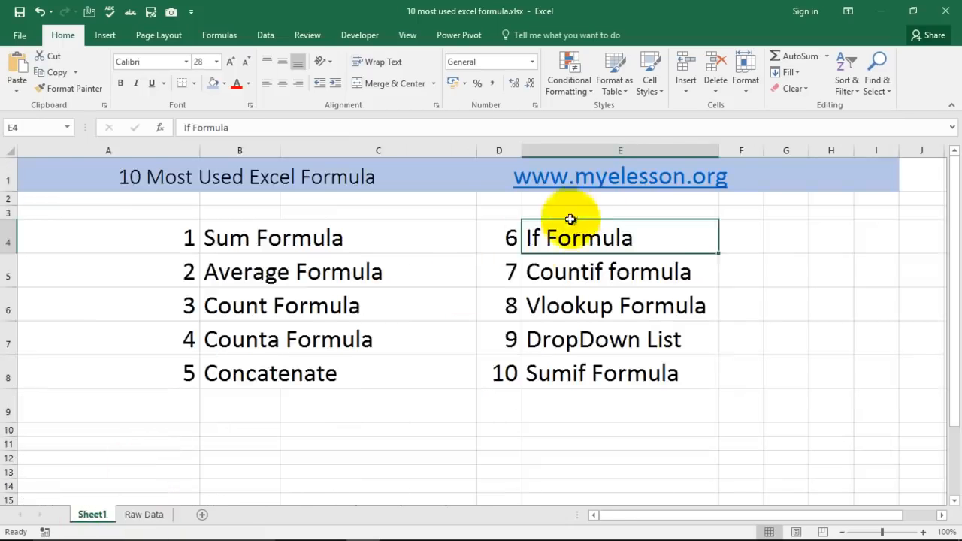
left_click(140, 514)
left_click(571, 201)
key("Delete")
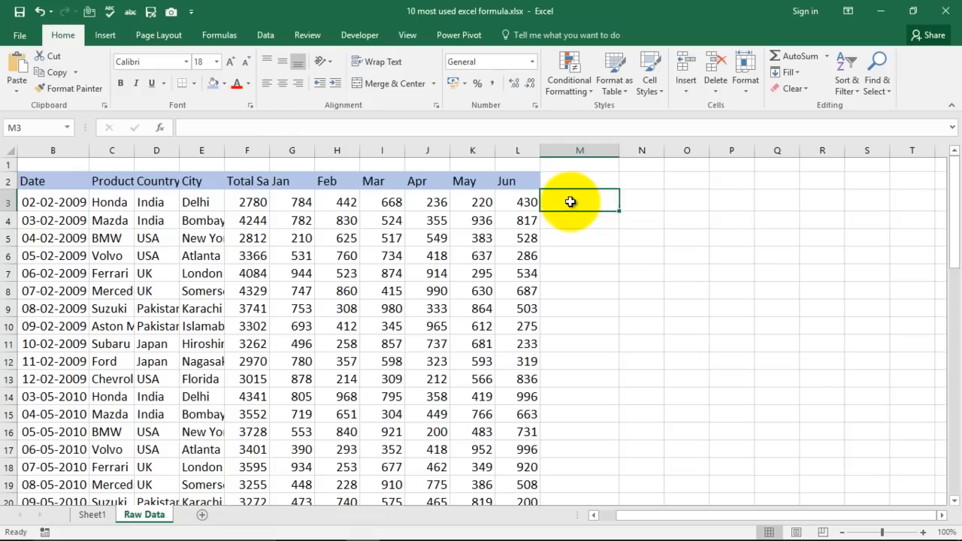
key("Right")
key("Right")
key("Left")
key("Left")
key("Right")
key("Right")
key("Left")
key("Left")
Begin an IF formula in M3 with the logical test D3="india"
type("=if")
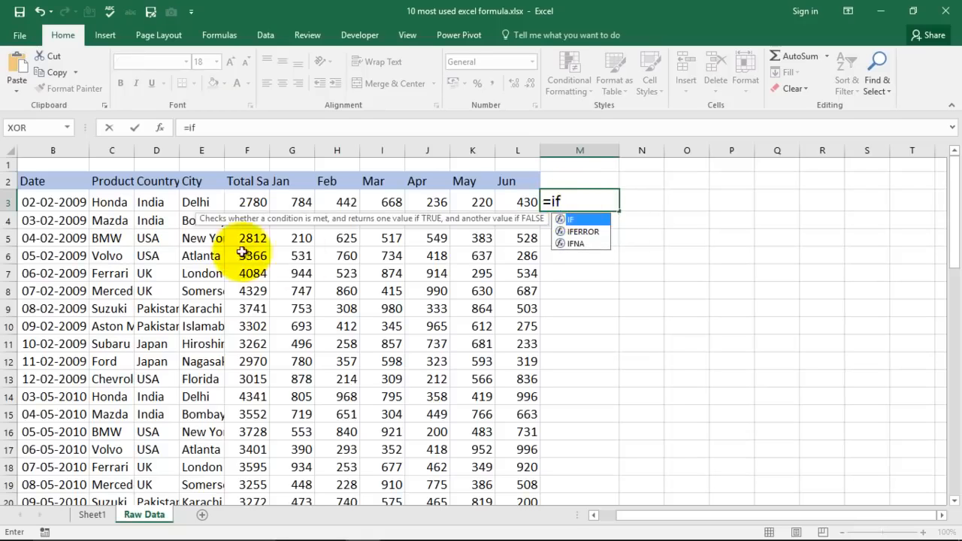
left_click_drag(248, 221, 624, 298)
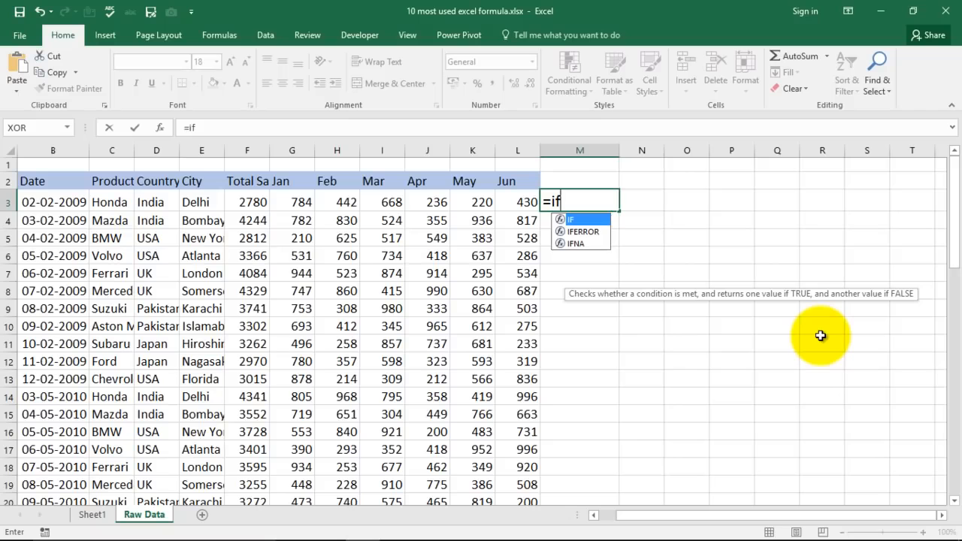
key("Tab")
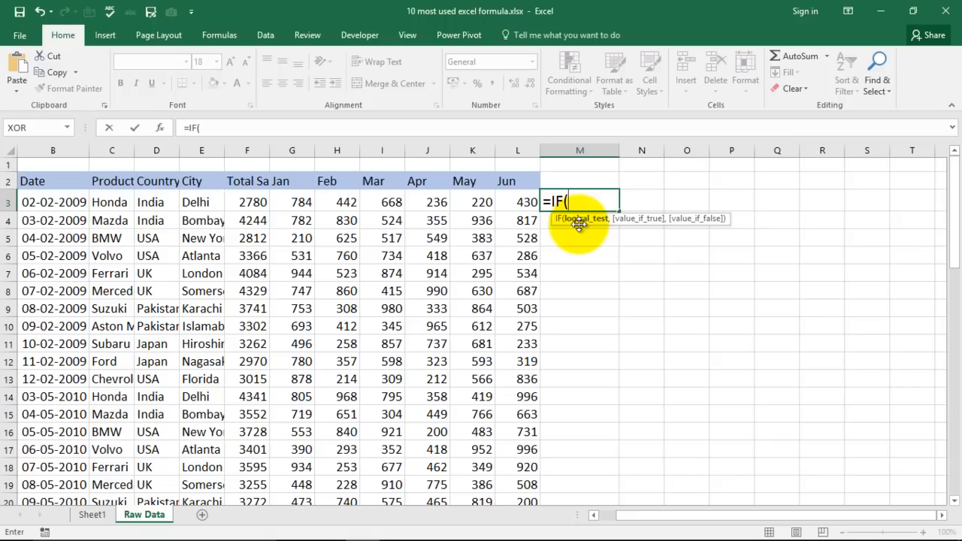
left_click(150, 200)
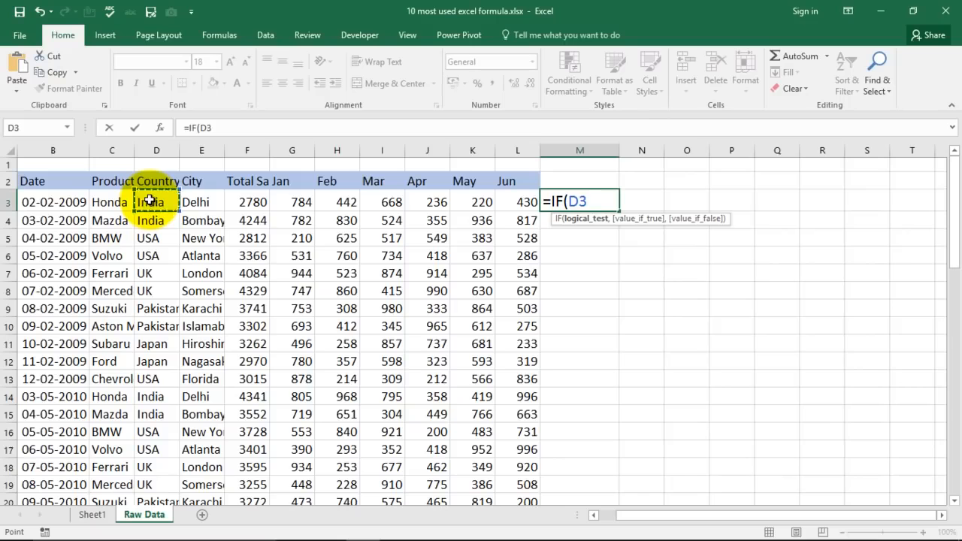
type("=")
type("\"indi")
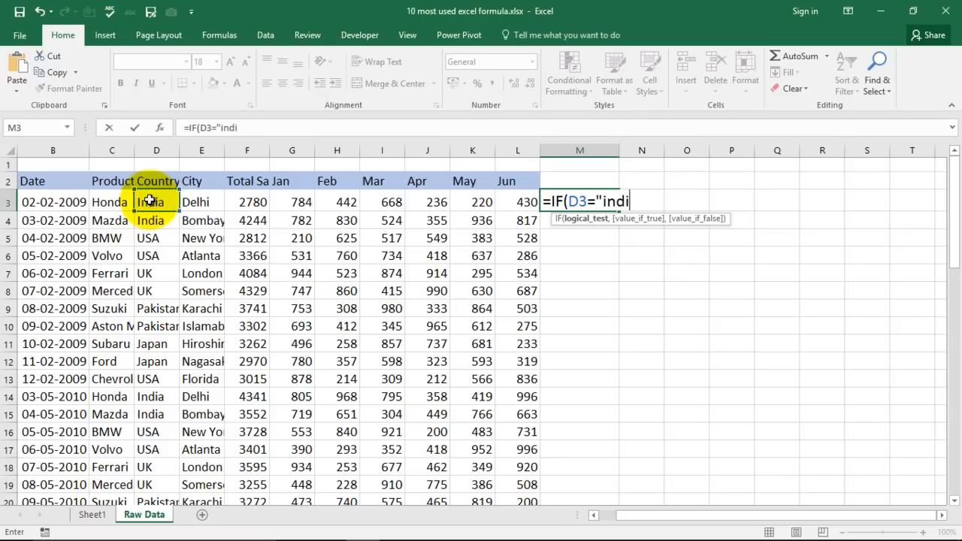
type("a\",")
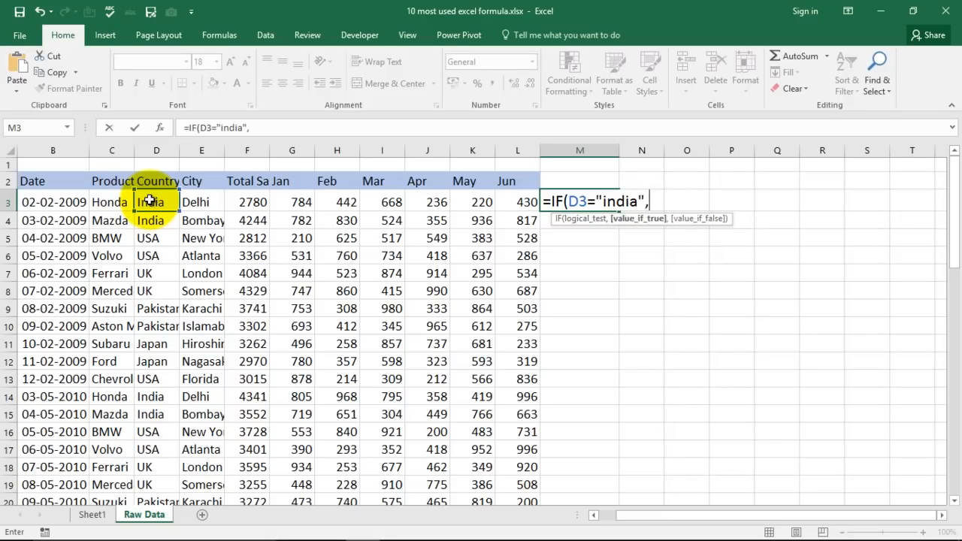
type("Hindi")
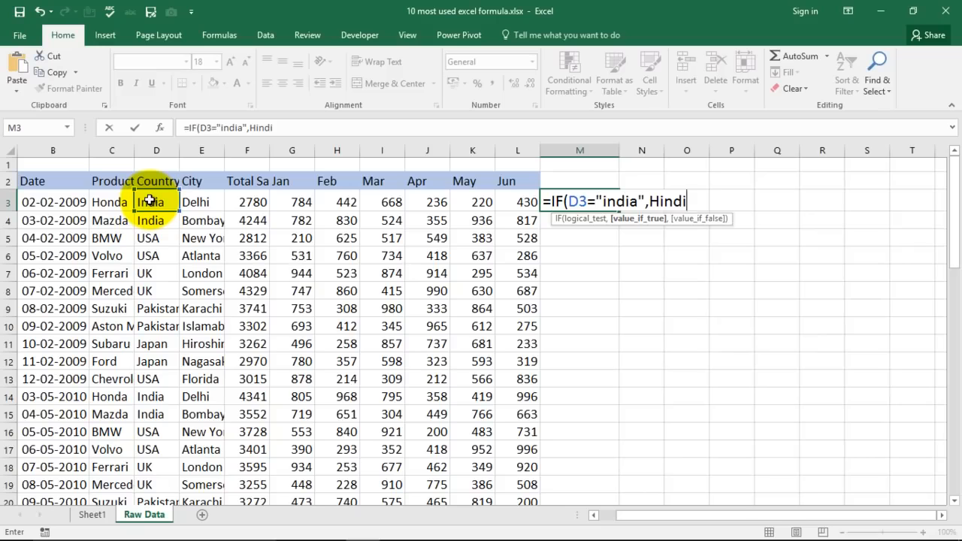
type(",")
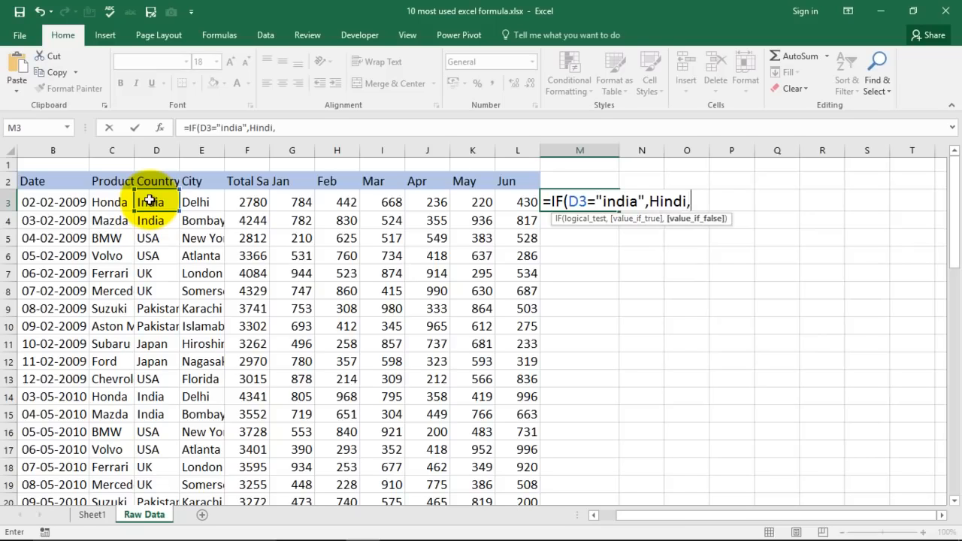
type("Othe")
key("BackSpace")
key("BackSpace")
key("BackSpace")
key("BackSpace")
key("BackSpace")
key("BackSpace")
key("BackSpace")
key("BackSpace")
key("BackSpace")
key("BackSpace")
Complete M3's formula as =IF(D3="india","Hindi","Other Language")
type("\"")
type("Hin")
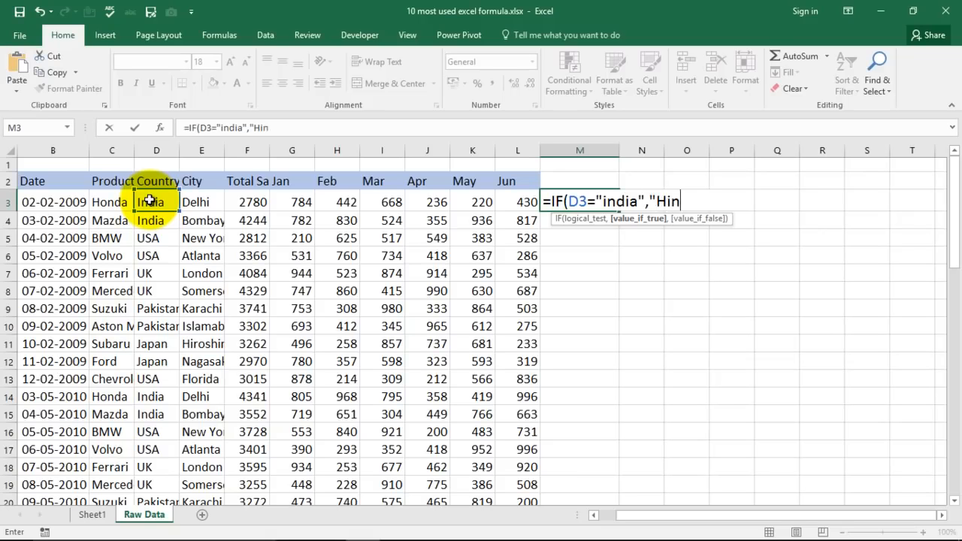
type("di\",")
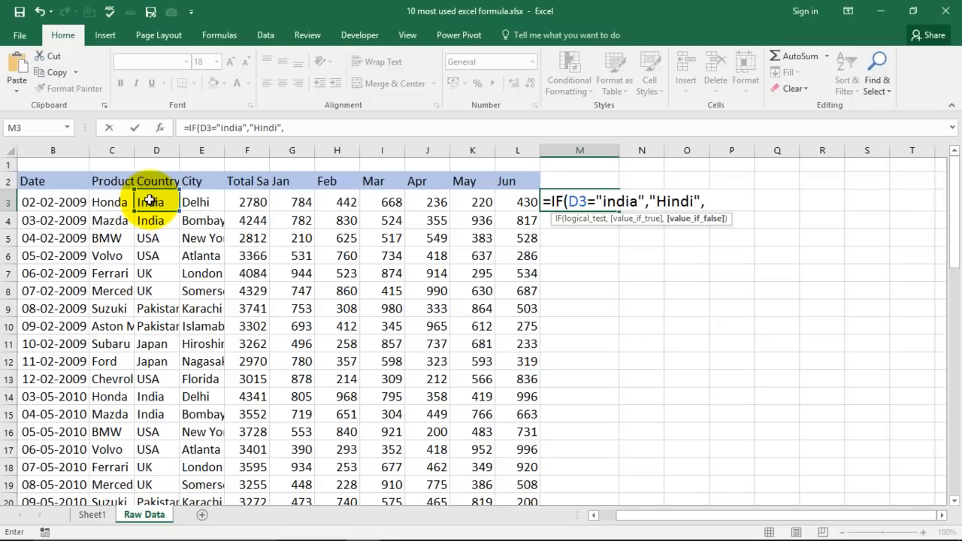
type("\"Other Language")
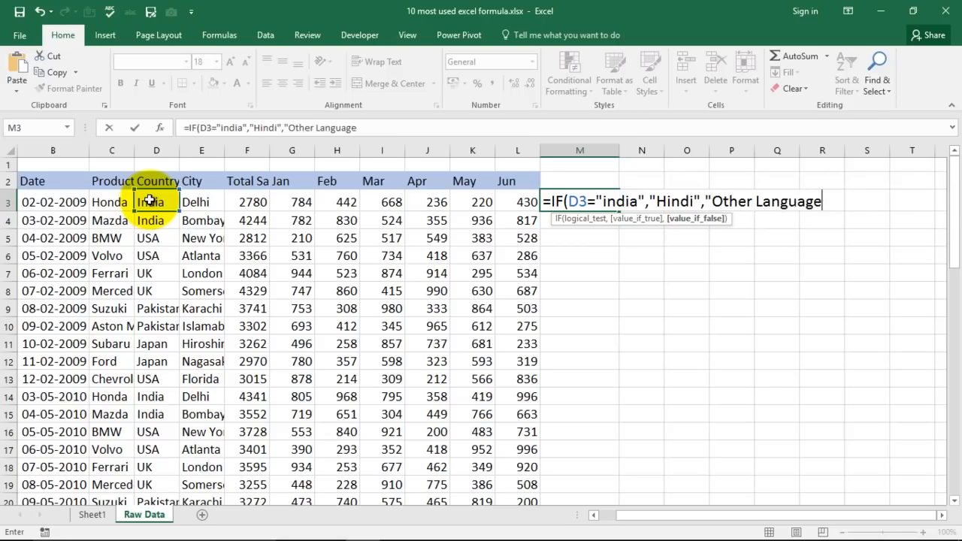
type("\")")
key("Return")
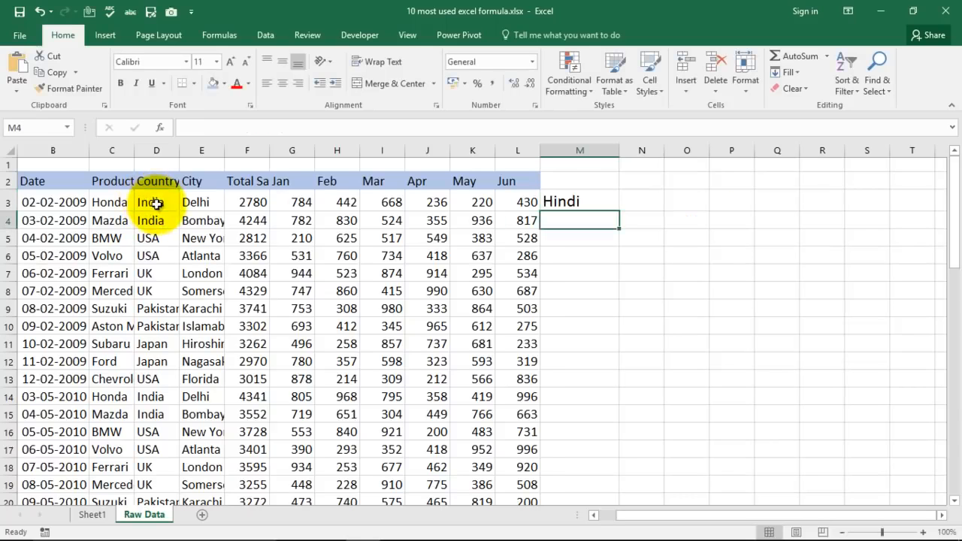
Test the IF formula in M3 by changing the country in D3 to USA, and undo that change
left_click(581, 201)
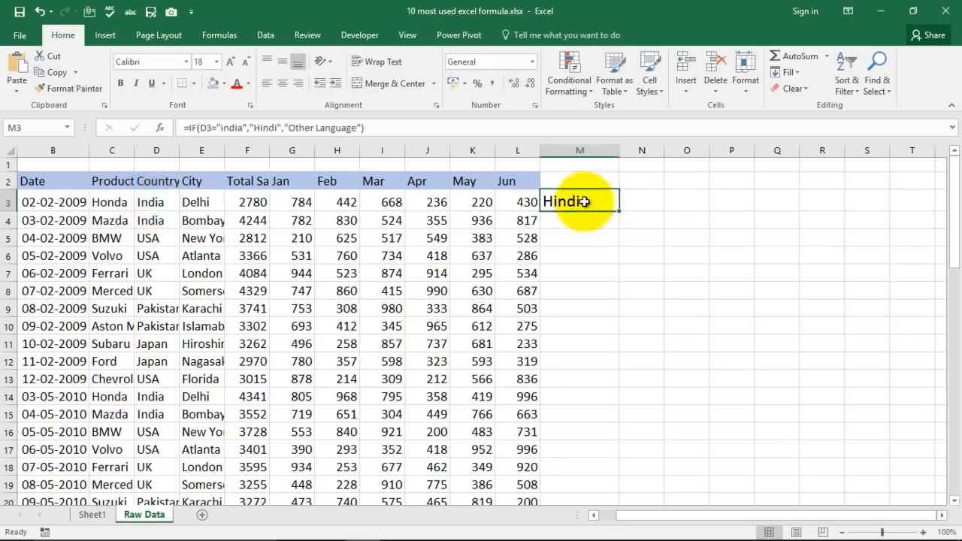
left_click(160, 207)
type("USA")
key("Return")
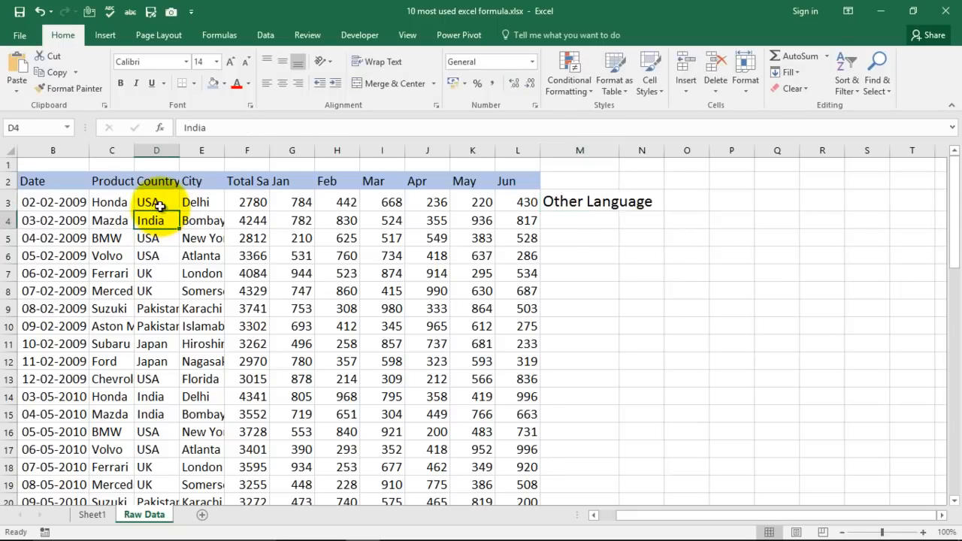
left_click(576, 204)
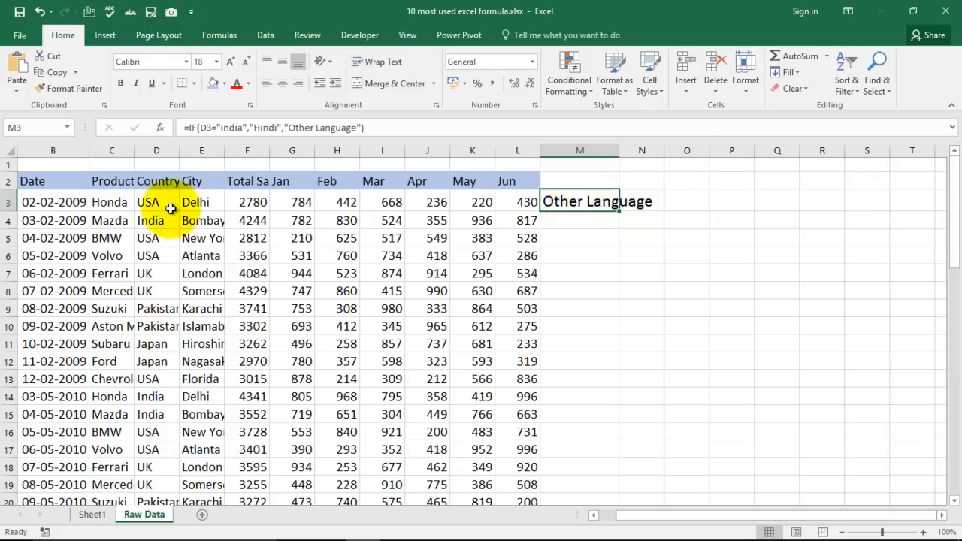
key("ctrl+z")
Clear the country-based IF formula from M3 and check the total sales cell F3
left_click(572, 199)
key("Delete")
left_click(252, 201)
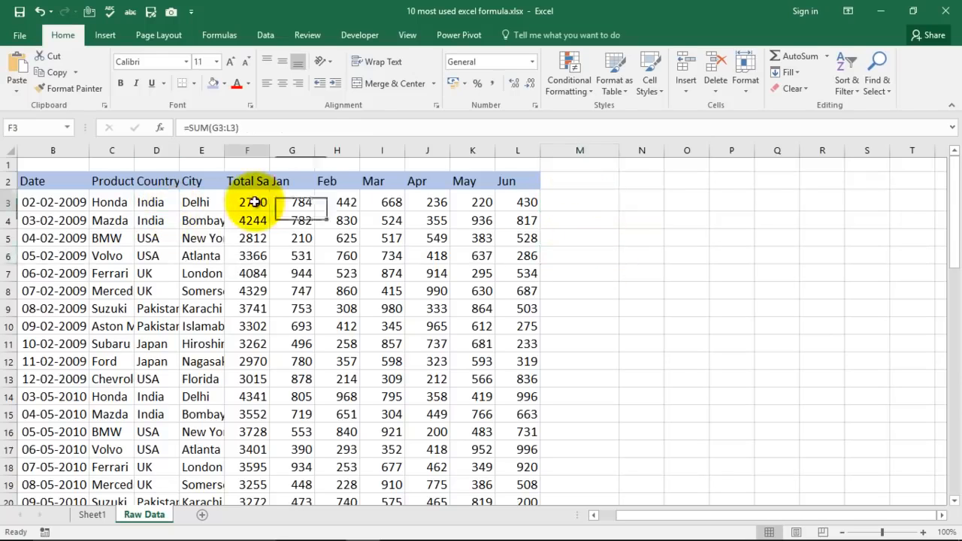
Begin an IF formula in M3 that tests F3<=3000 and has "Good Job" as the value if true
left_click(592, 197)
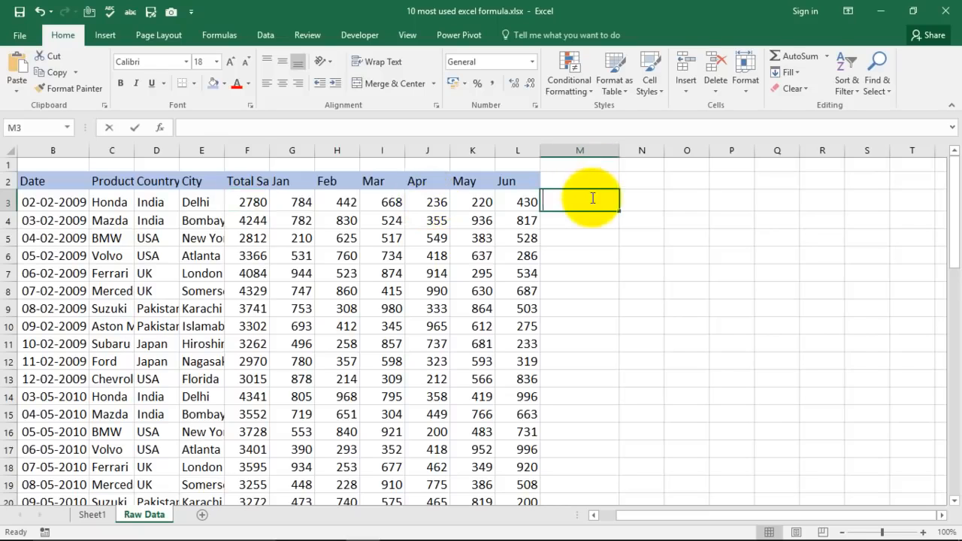
type("=if(")
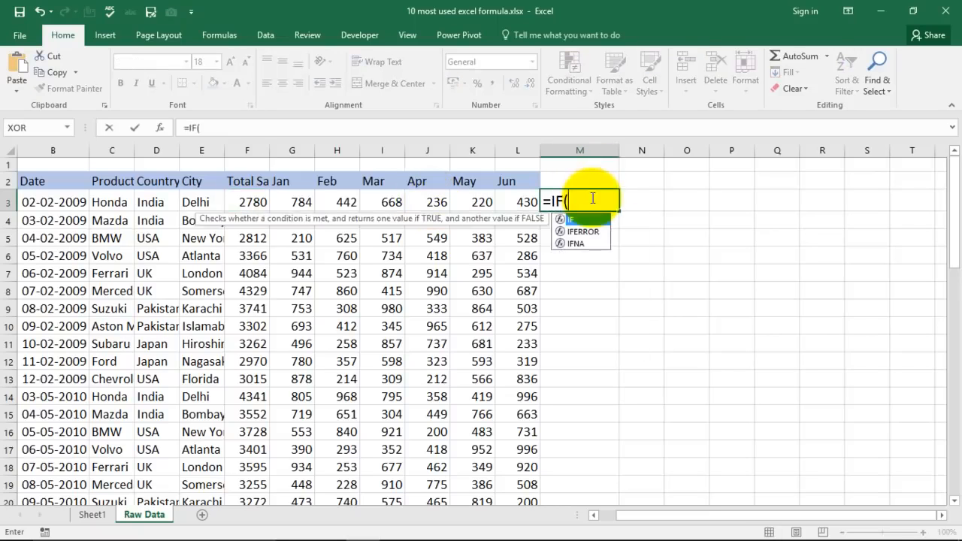
left_click(248, 201)
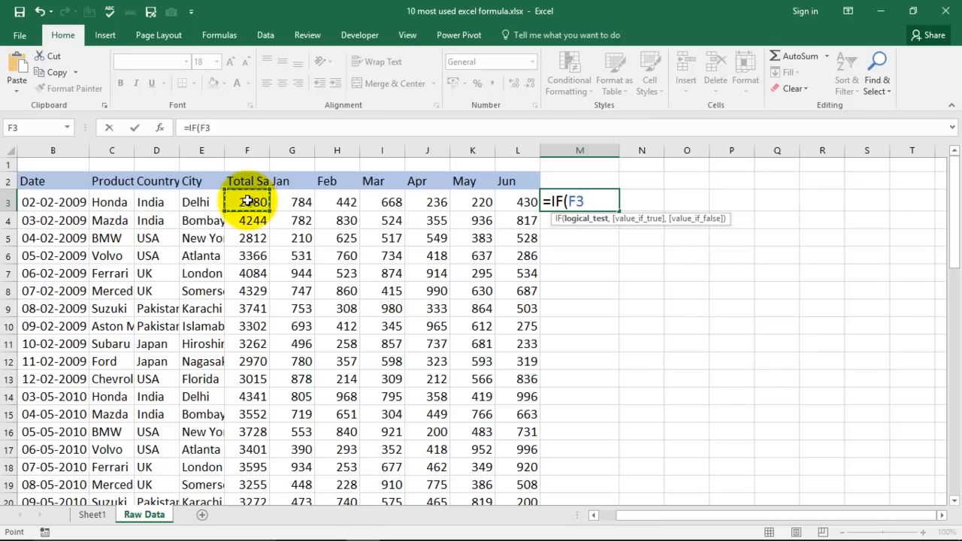
type("<=300")
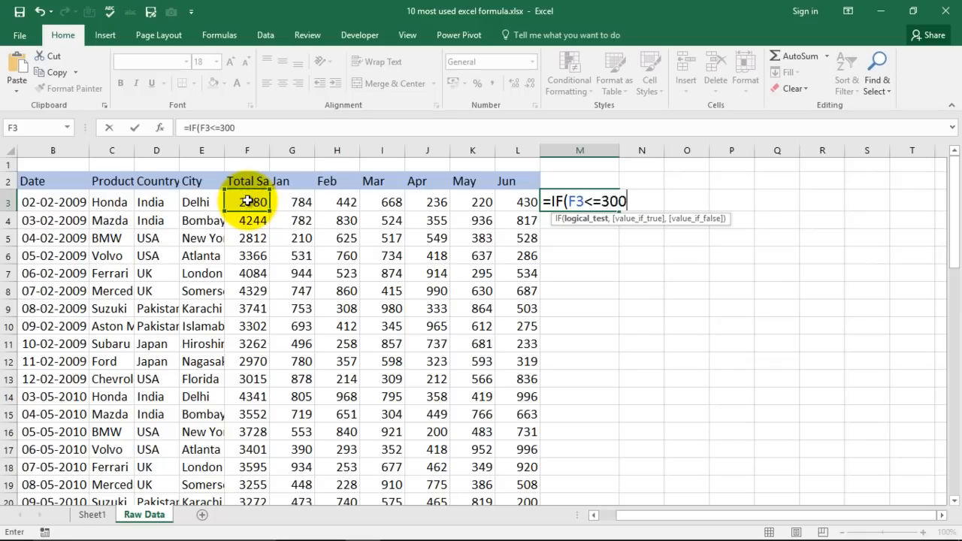
type("0,\"G")
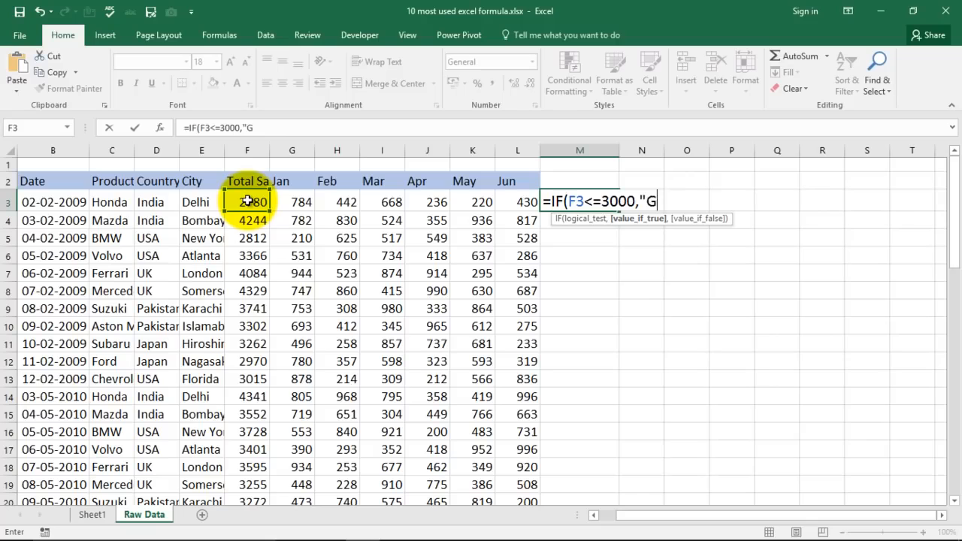
type("ood Job")
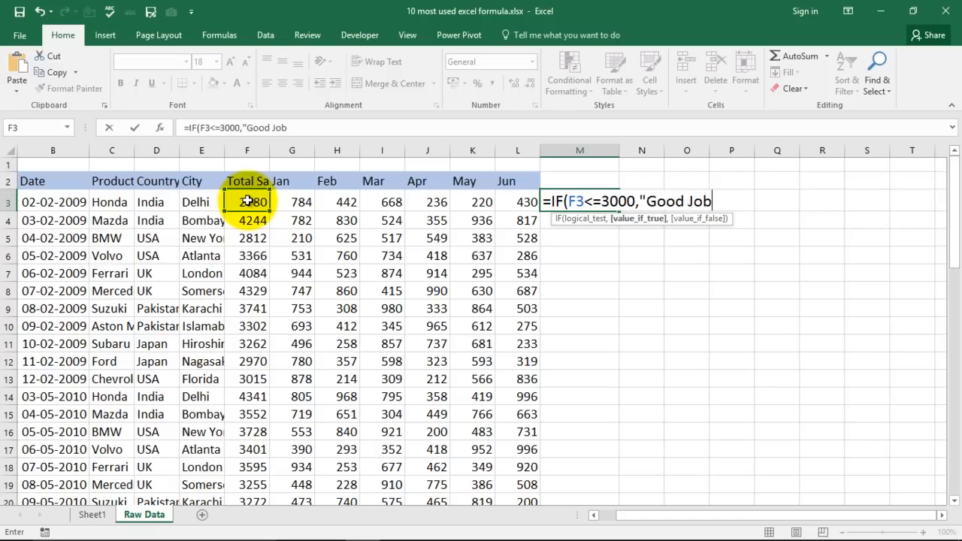
type("\",")
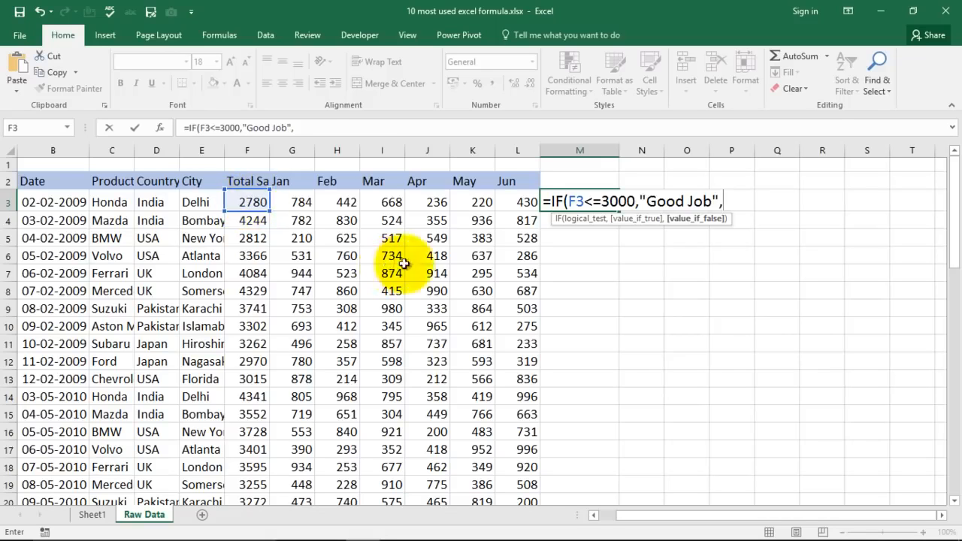
Replace the true value with "Work Harder" and complete M3's formula as =IF(F3<=3000,"Work Harder","Good Job")
left_click_drag(646, 202, 710, 198)
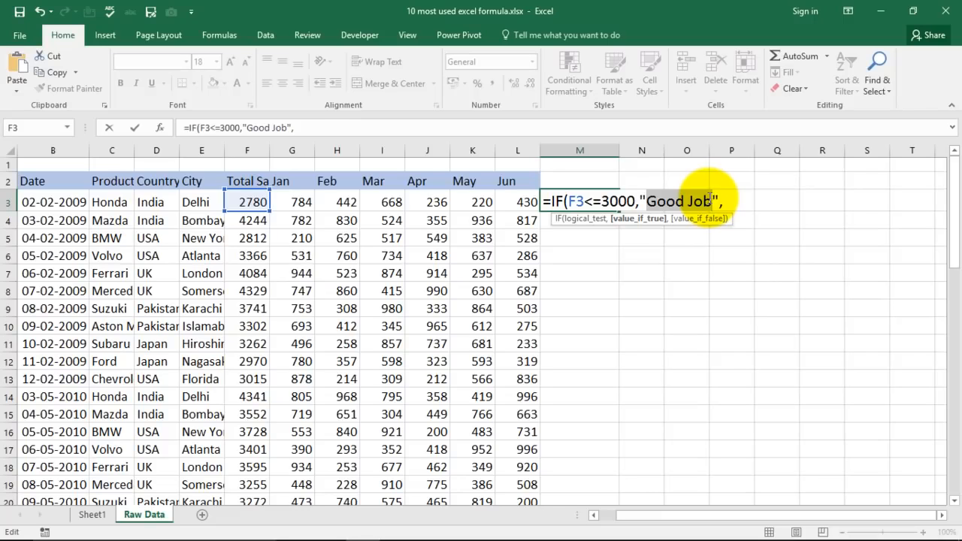
type("Work Harder")
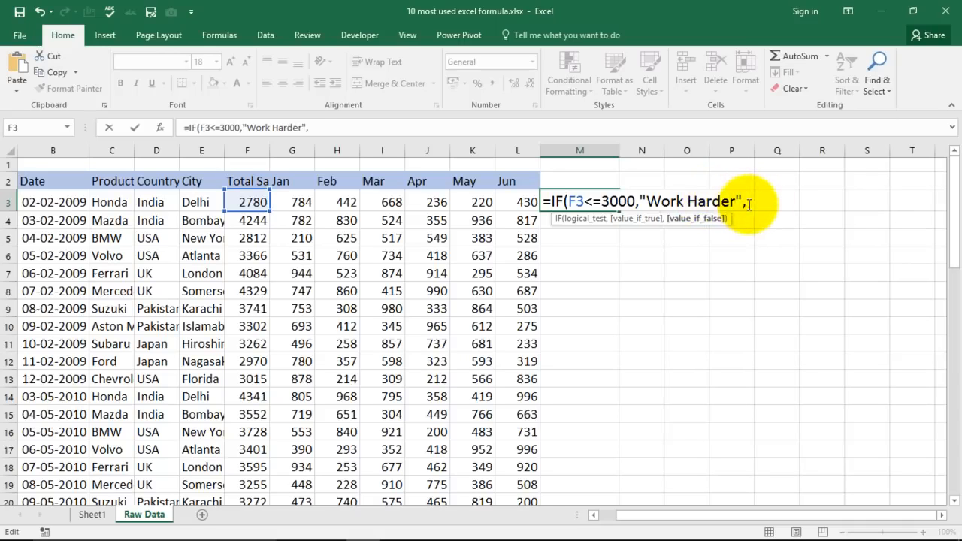
type("\",\"Good ")
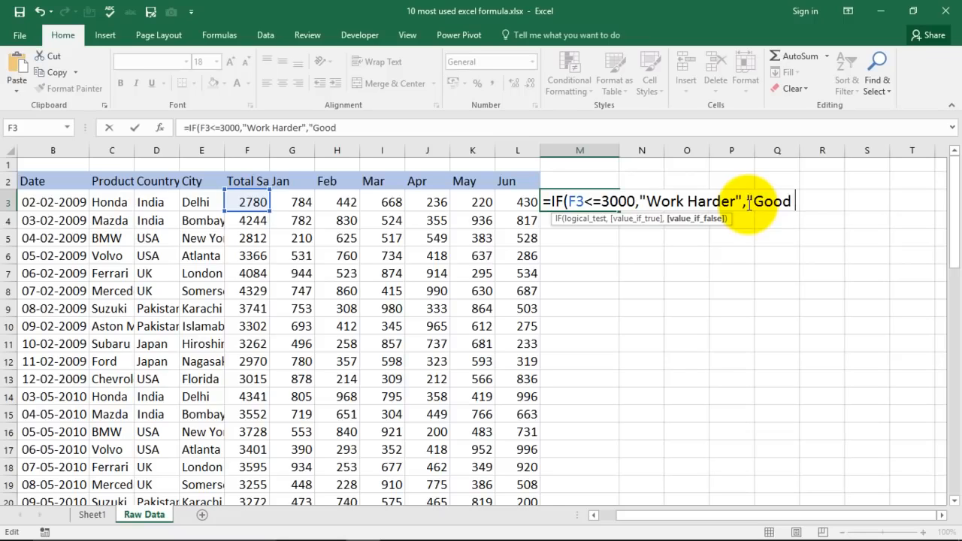
type("Job\")")
key("Return")
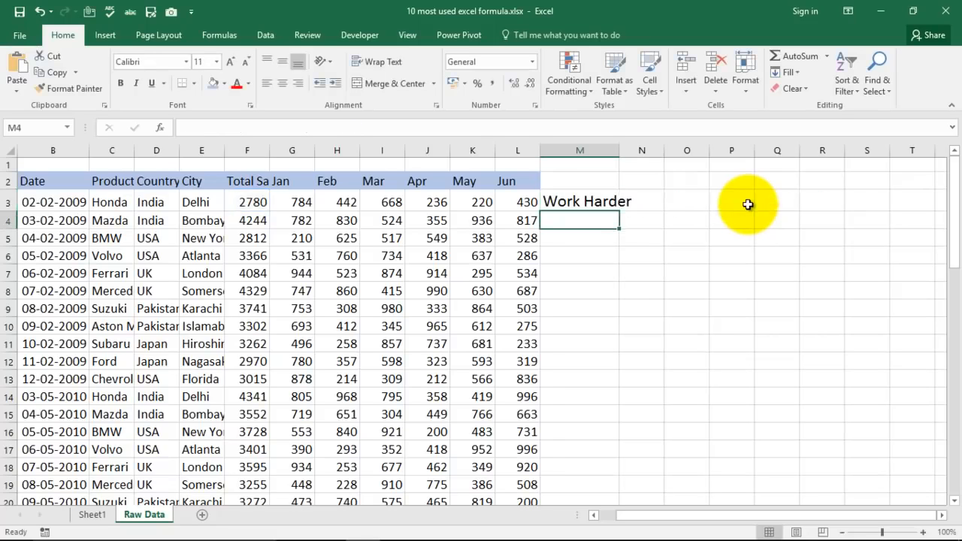
Overwrite the total in F3 with 3100 to test the IF formula in M3, and return to the formula list on Sheet1
left_click(594, 204)
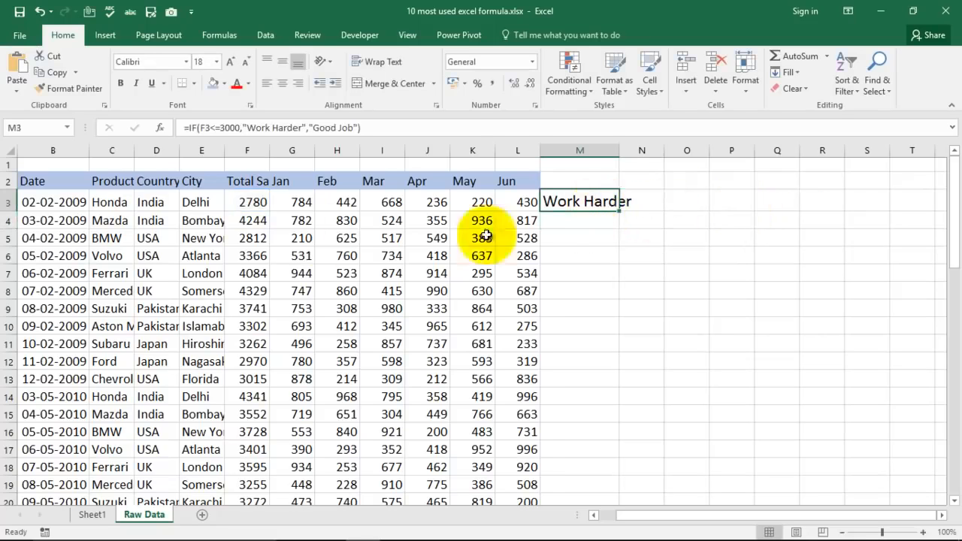
left_click(240, 200)
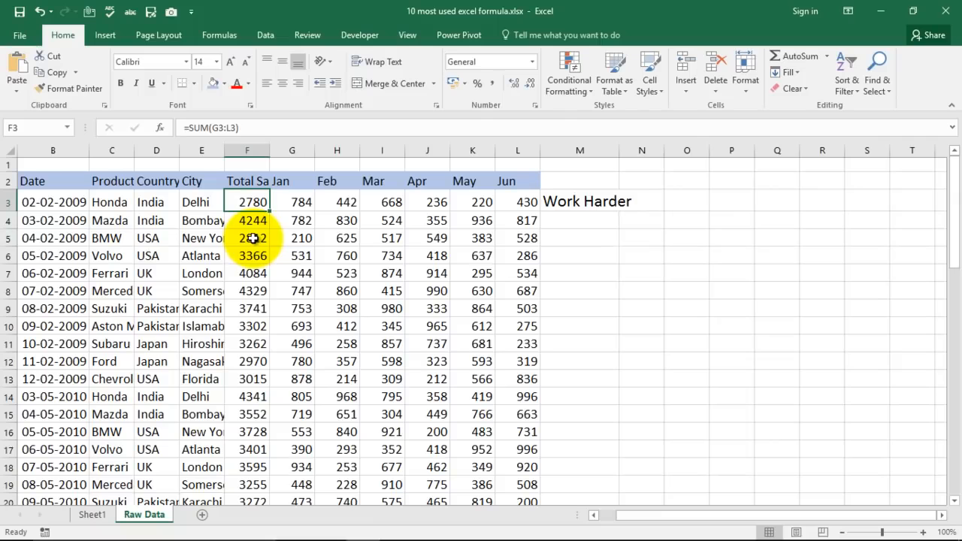
type("3100")
key("Return")
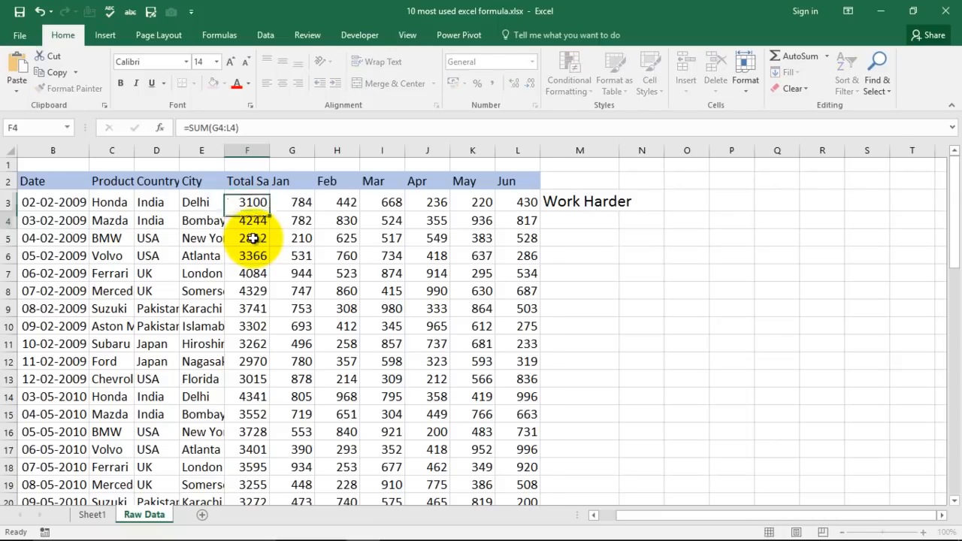
left_click(255, 202)
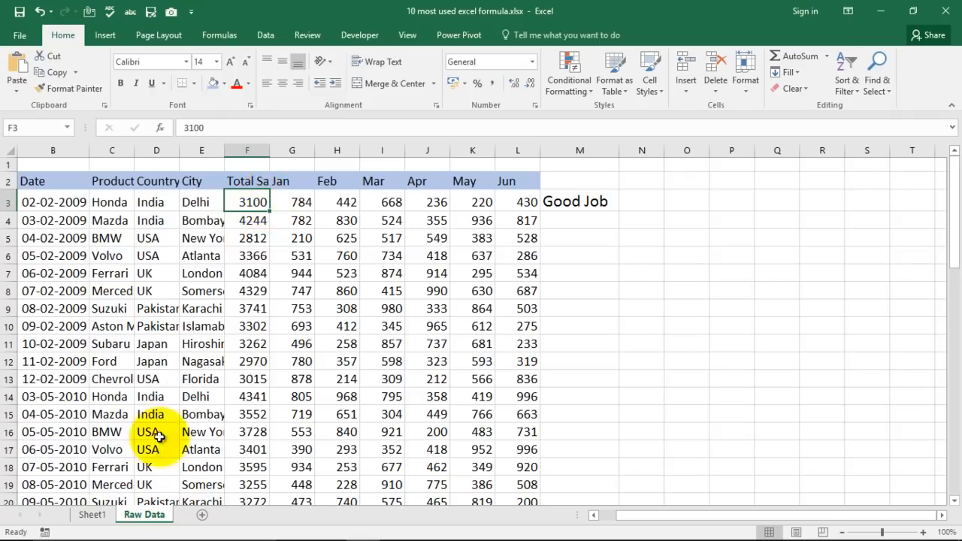
left_click(92, 516)
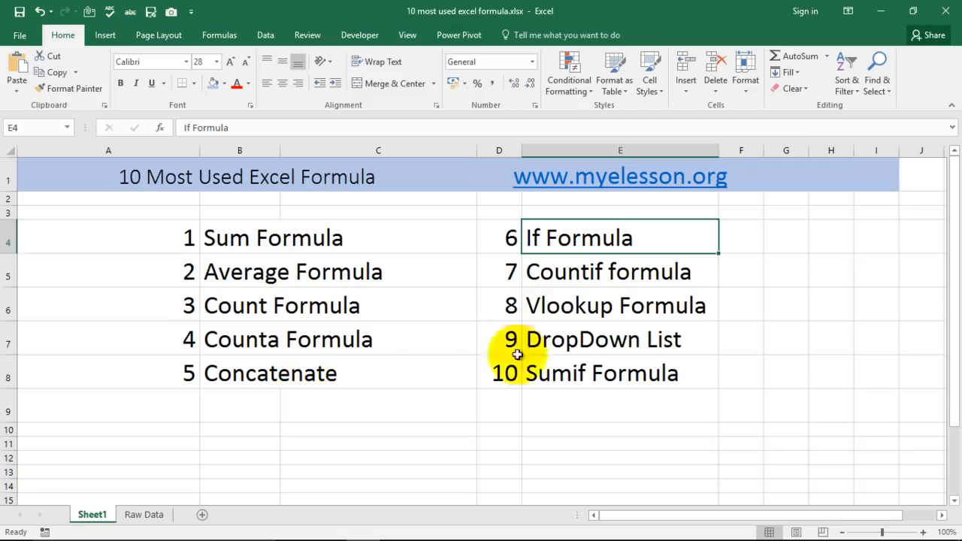
Highlight the Countif entry in the formula list and clear the IF formula from M3 on the Raw Data sheet
left_click(569, 267)
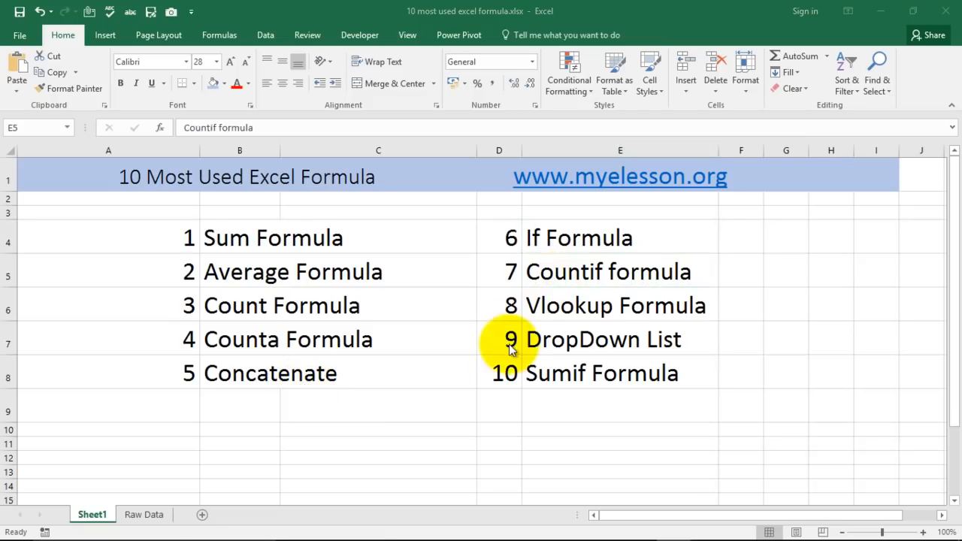
left_click(144, 516)
left_click(596, 206)
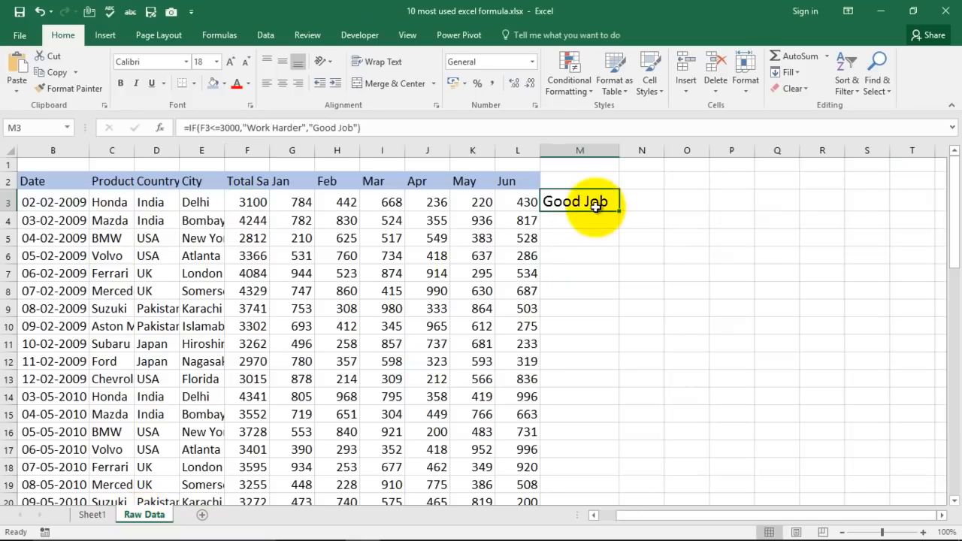
key("Delete")
key("Right")
key("Left")
key("Right")
key("Left")
Enter =COUNTIF(C3:C57,"BMW") in M3 to count the BMW entries in the Product column
type("=coun")
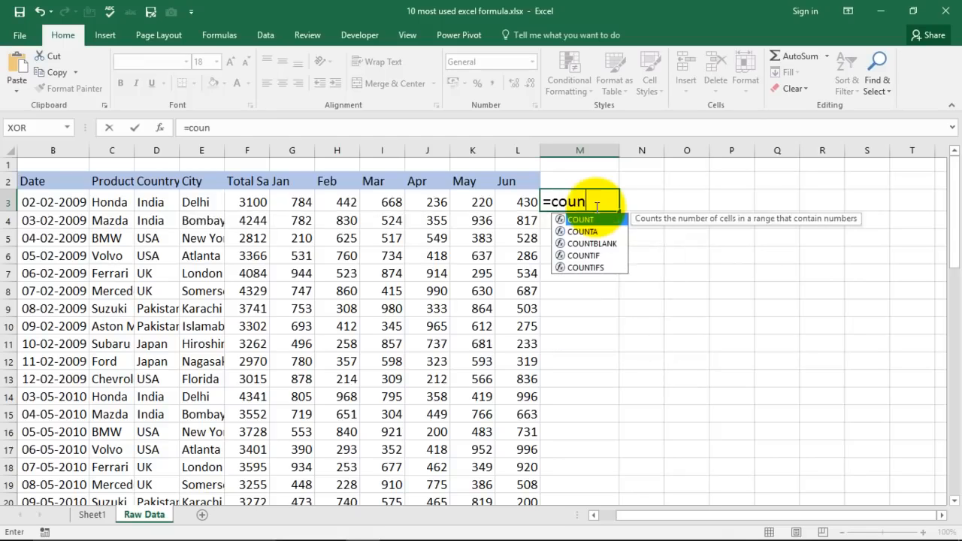
key("Down")
key("Down")
key("Down")
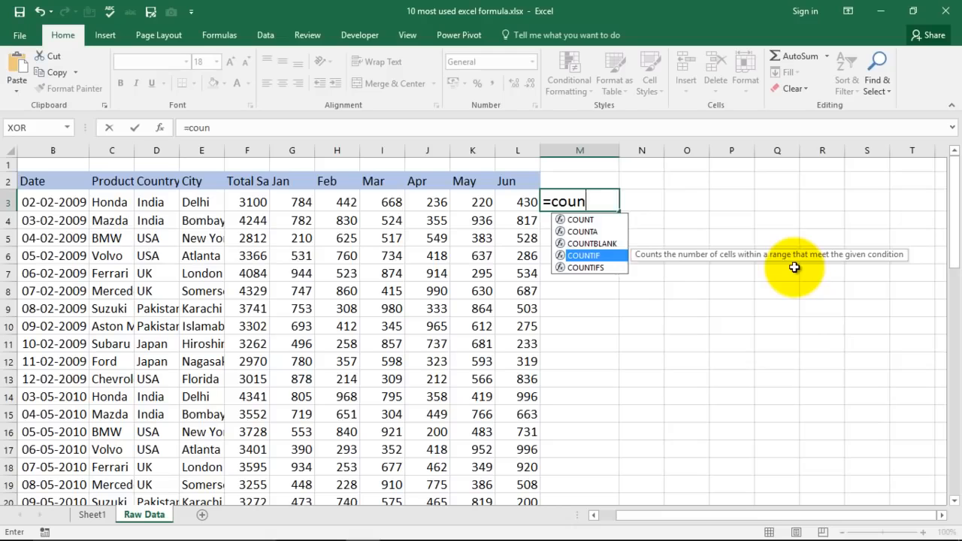
key("Tab")
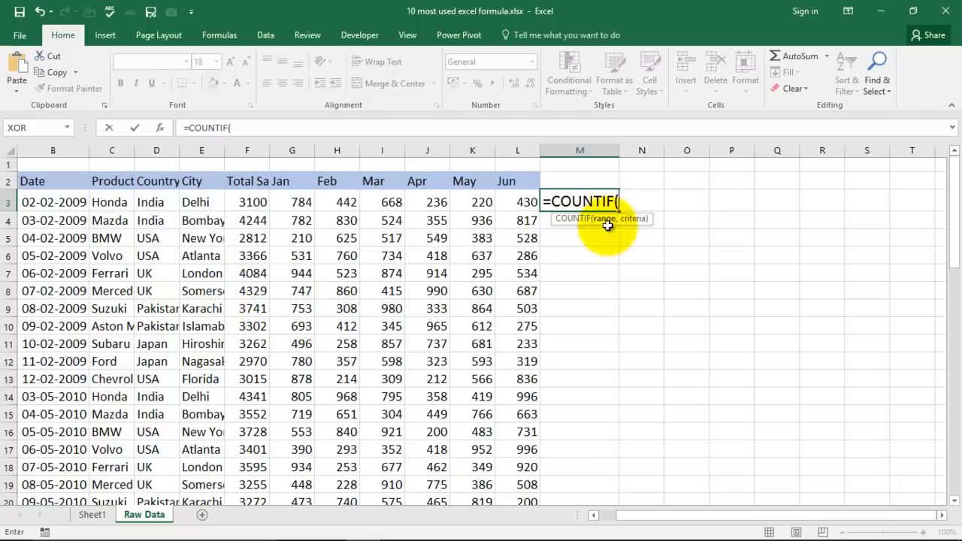
left_click_drag(111, 202, 114, 472)
type(",")
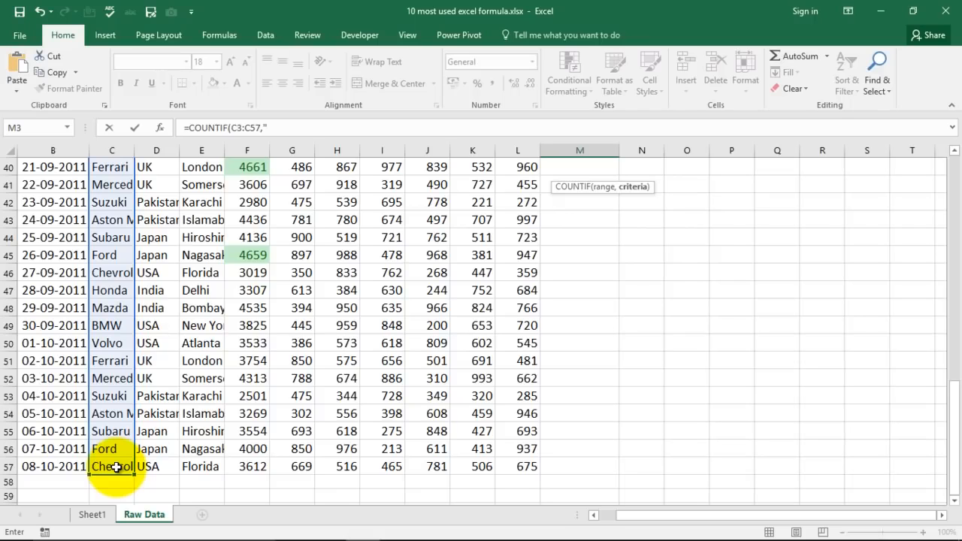
left_click(279, 130)
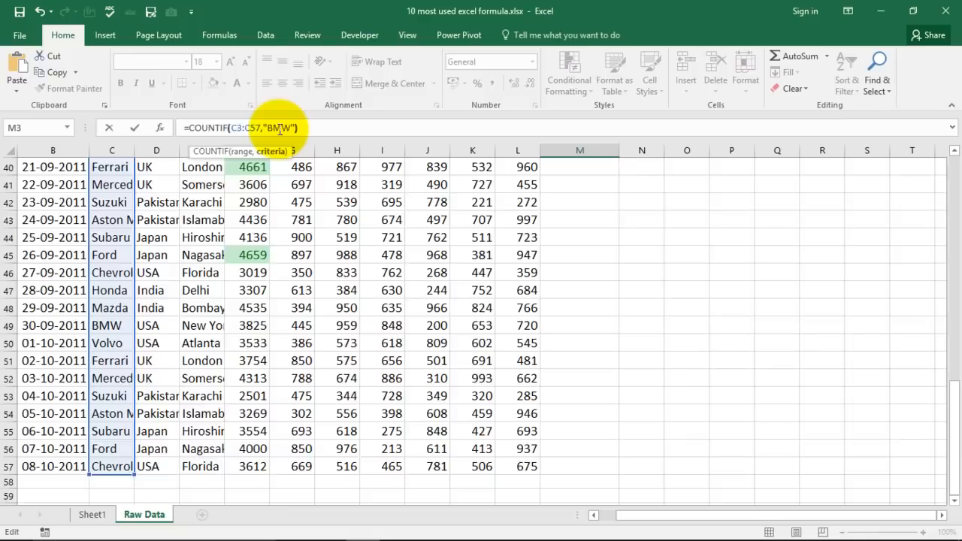
key("Return")
left_click(599, 200)
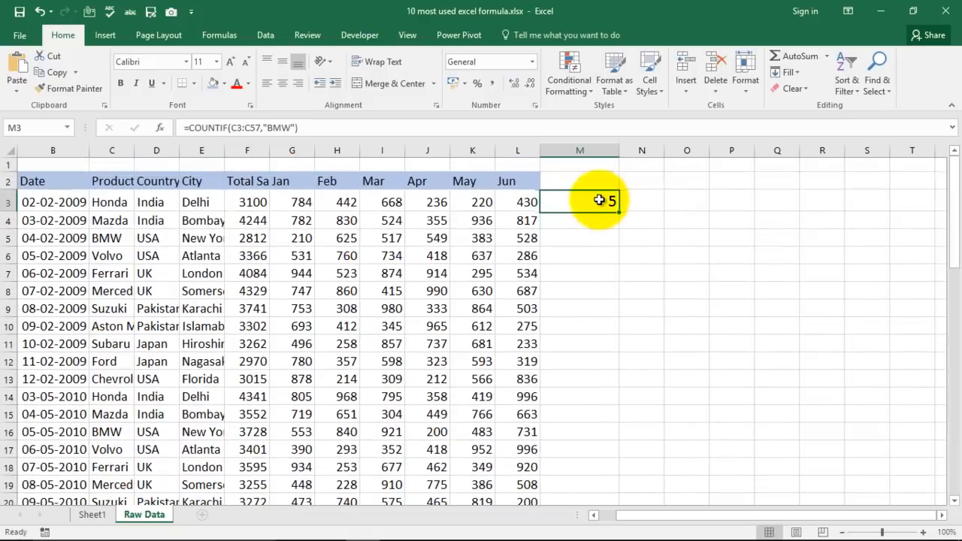
Enter Volvo in O2 as the criterion for a second count
left_click(687, 185)
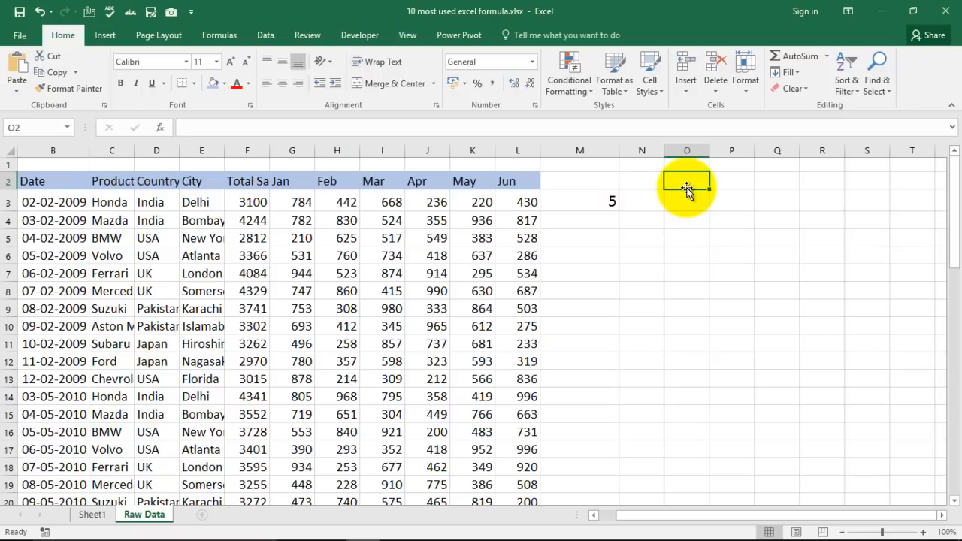
type("Volvo")
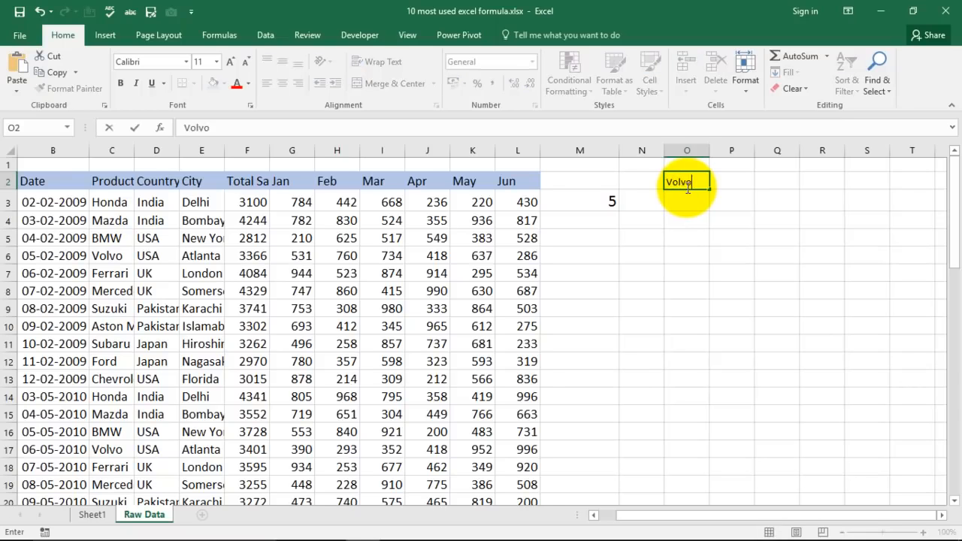
key("Return")
Enter =COUNTIF(C3:C57,O2) in O3 to count the products that match the name in O2
type("=")
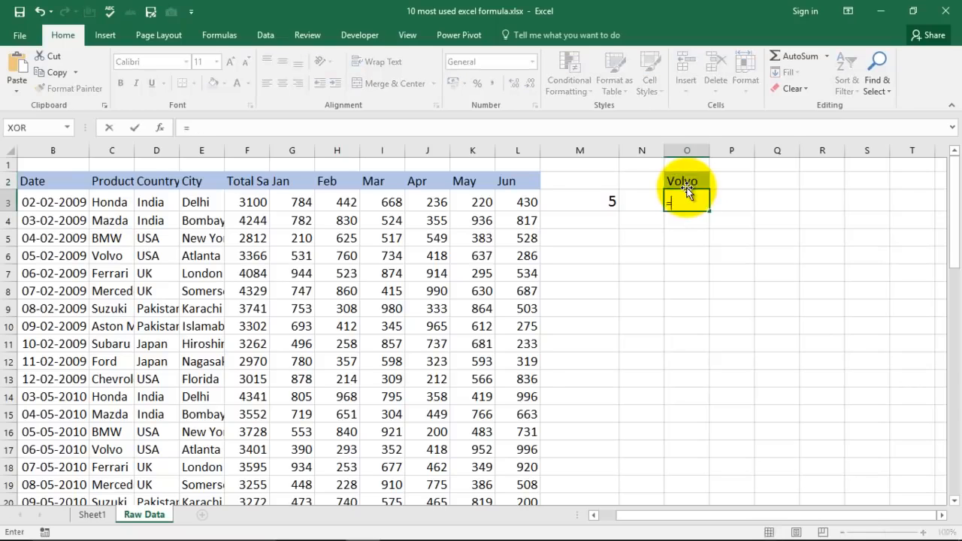
type("coun")
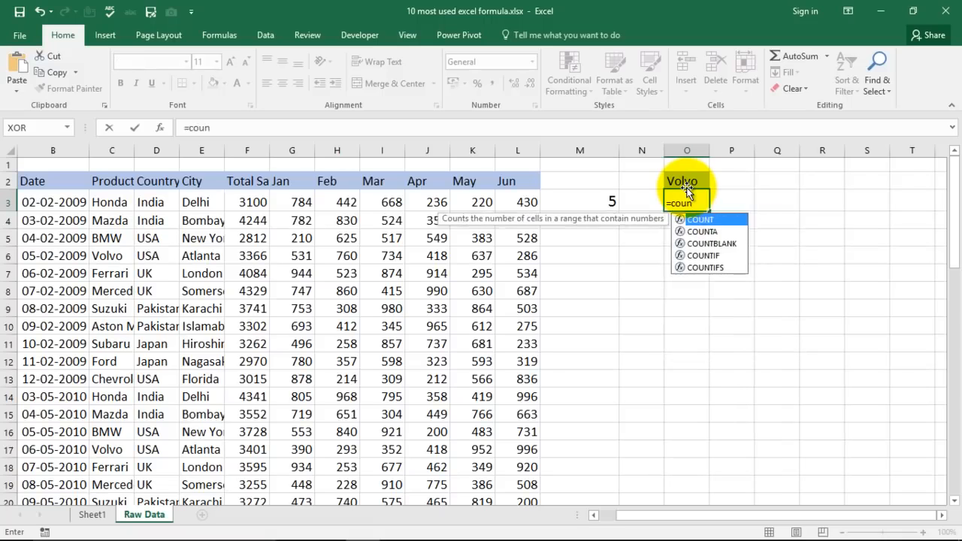
key("Down")
key("Down")
key("Down")
key("Tab")
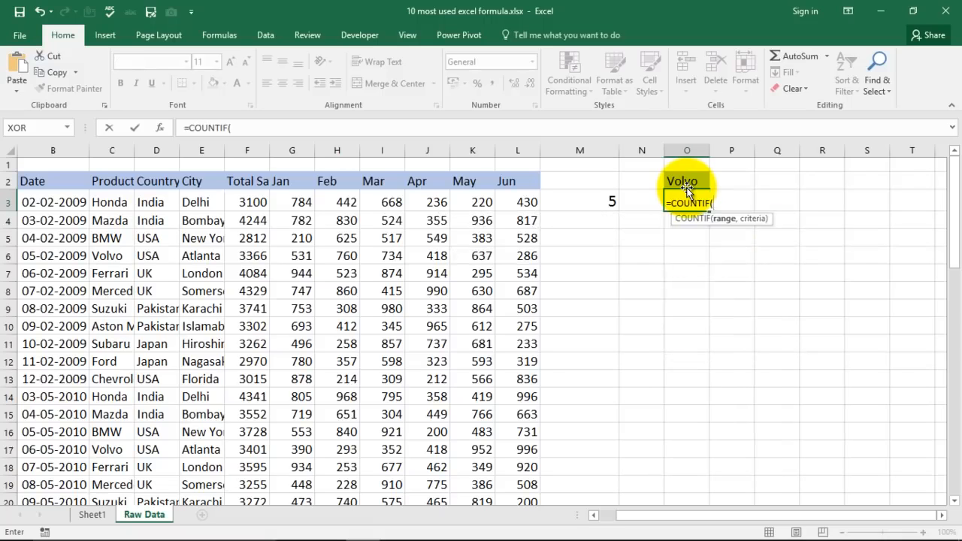
left_click(115, 202)
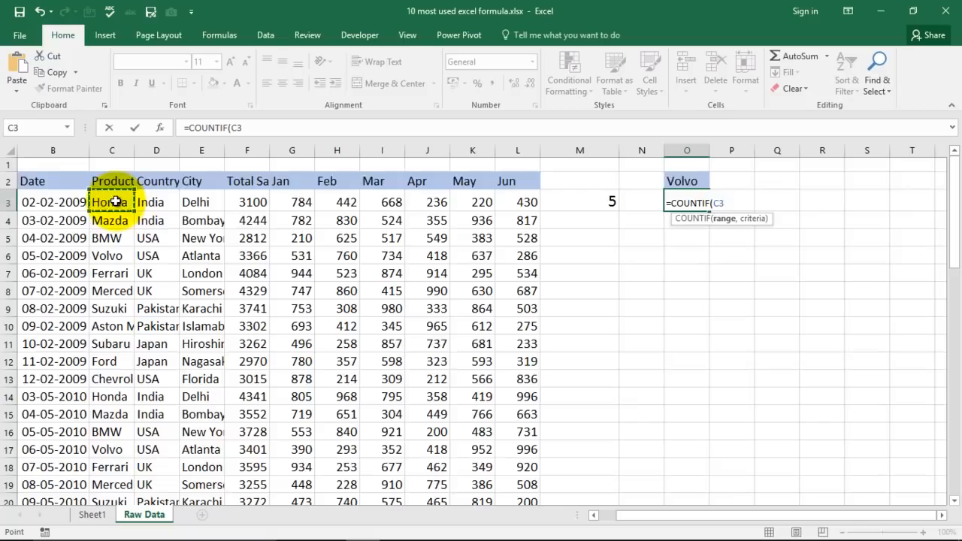
key("ctrl+shift+Down")
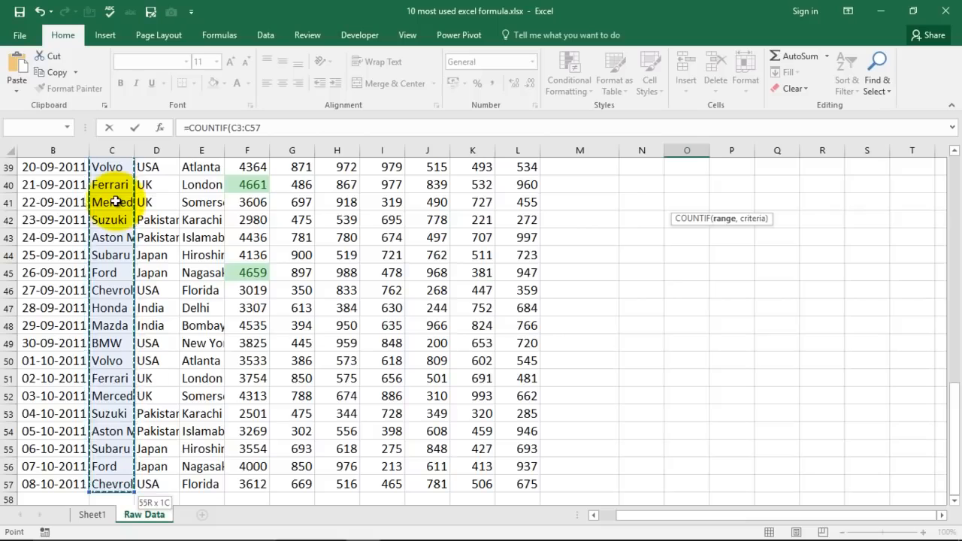
type(",")
scroll(669, 300, "up", 6)
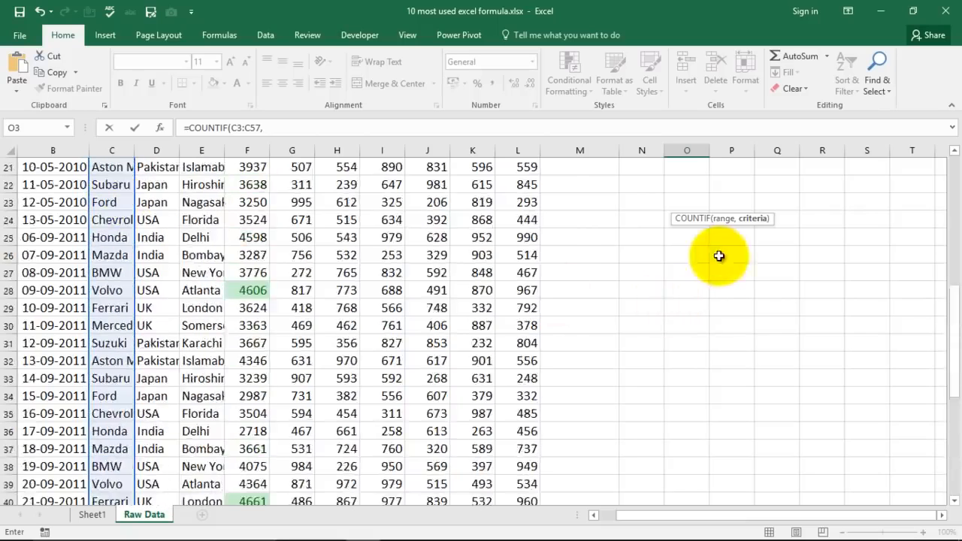
scroll(719, 255, "up", 7)
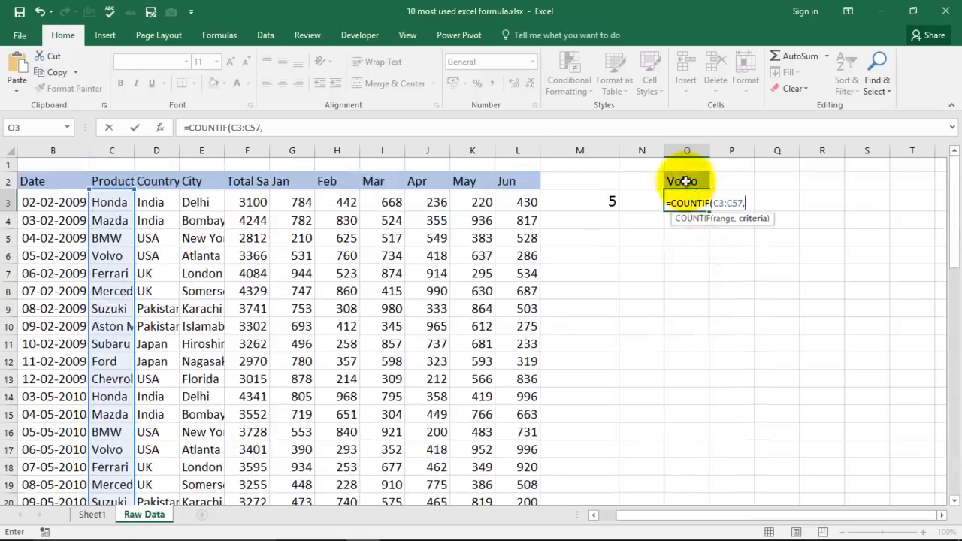
left_click(690, 177)
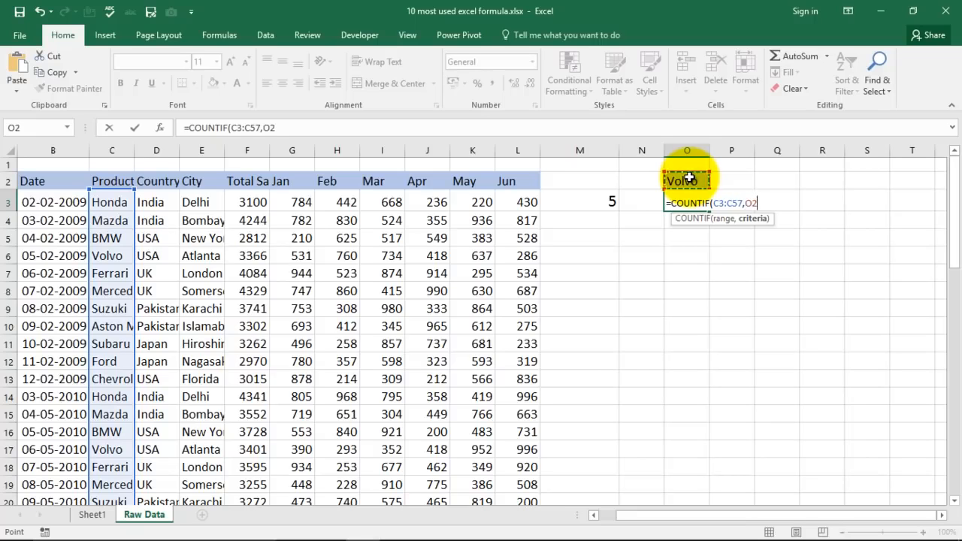
key("Return")
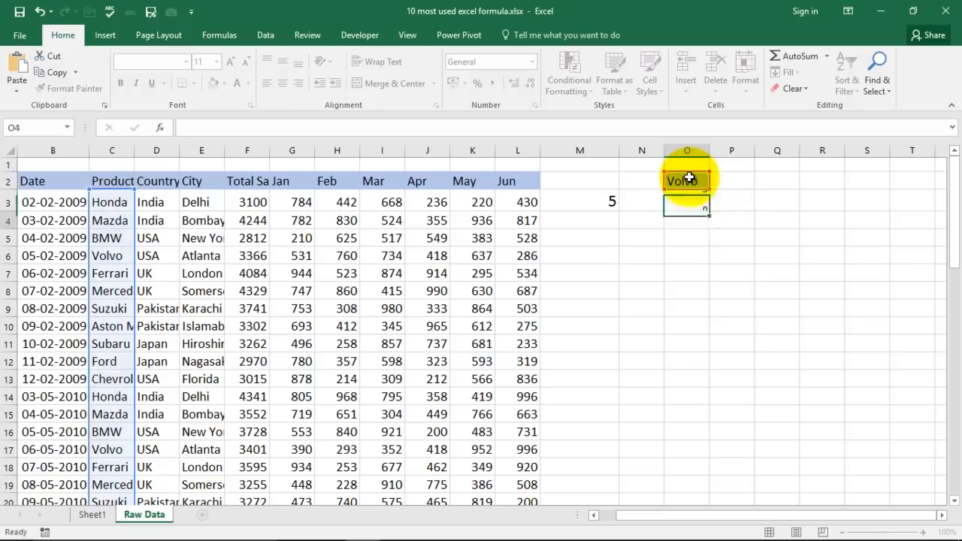
key("Up")
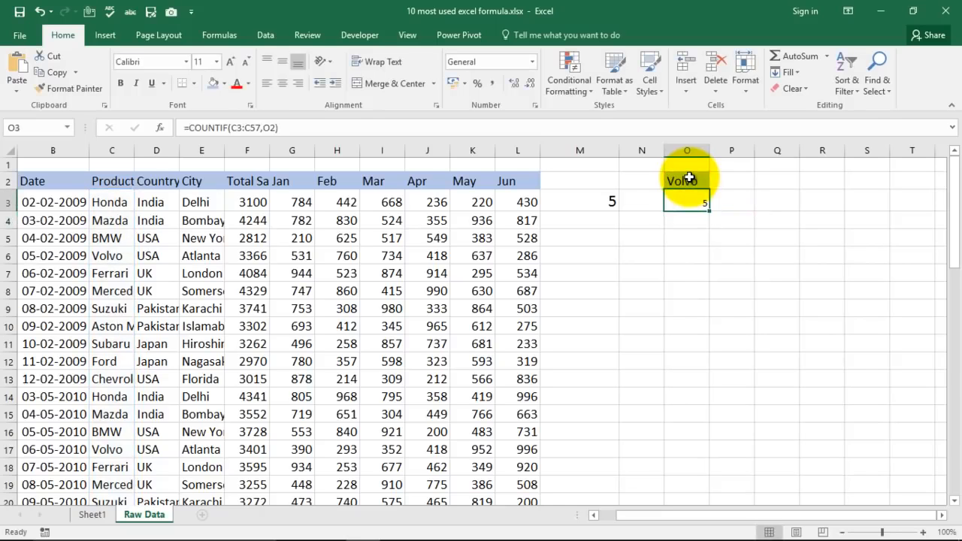
Change the product in C4 to Volvo to test the COUNTIF formula in O3
left_click(108, 238)
left_click(116, 218)
type("Volvo")
key("Return")
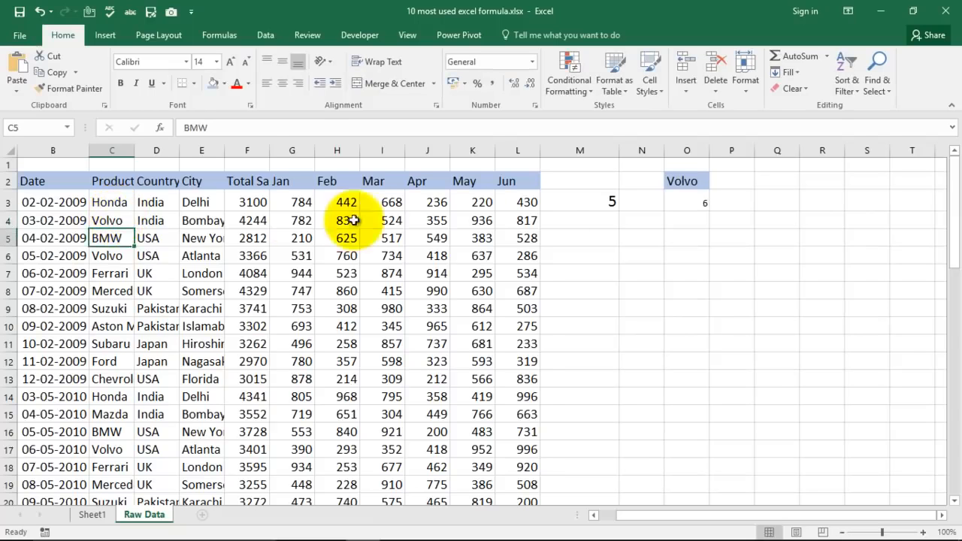
Increase the font size of the COUNTIF result in O3 by two increments
left_click(686, 201)
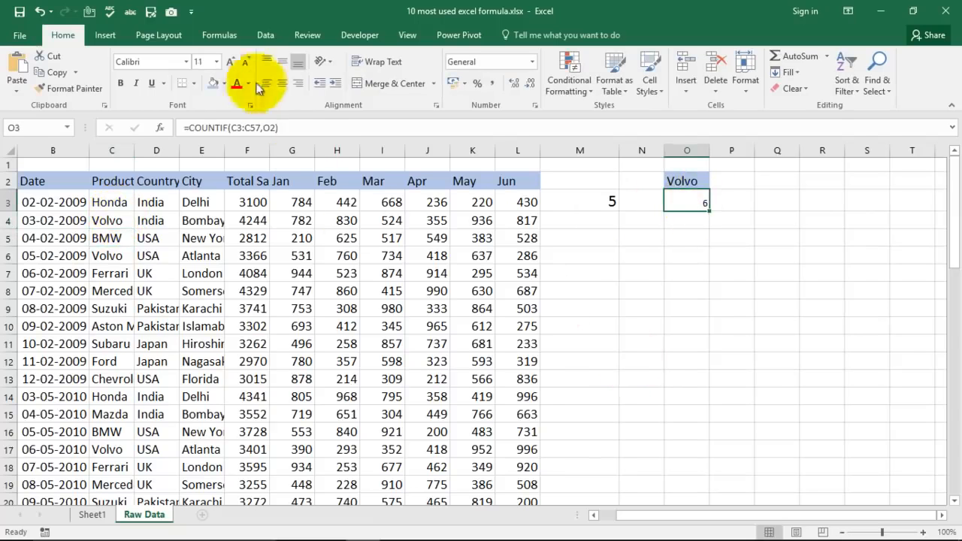
left_click(230, 62)
left_click(230, 62)
left_click(641, 277)
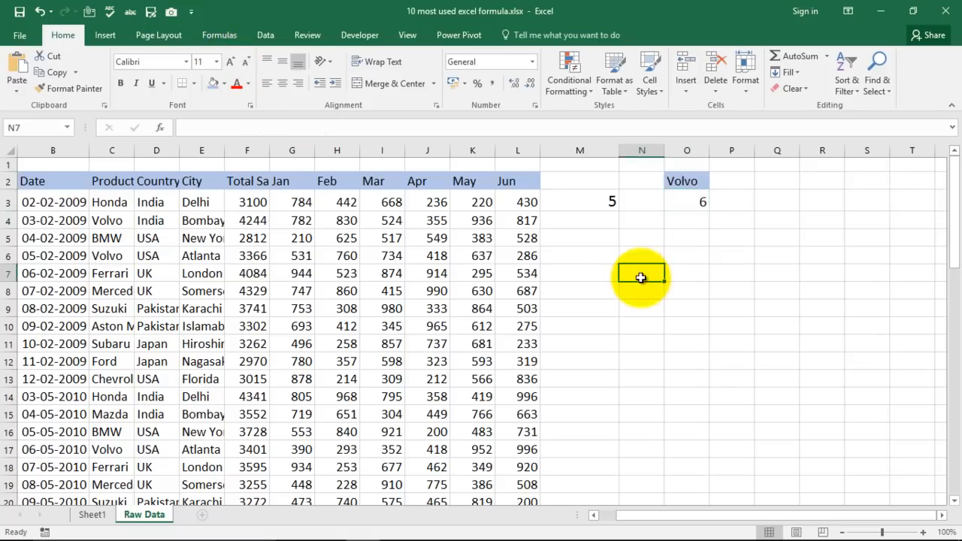
Clear all contents and formatting from the Volvo criterion and its count in O2:O3
left_click_drag(638, 180, 705, 204)
left_click(731, 256)
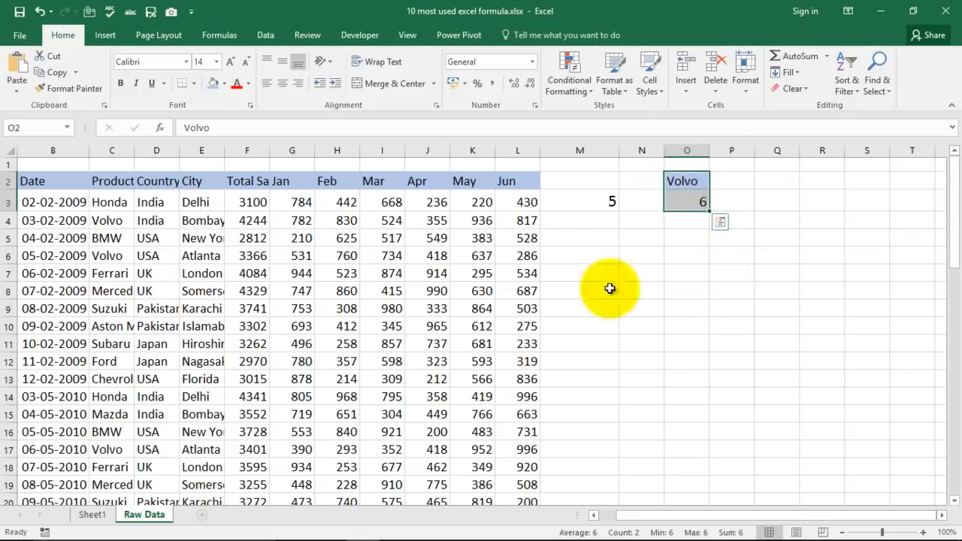
left_click(806, 92)
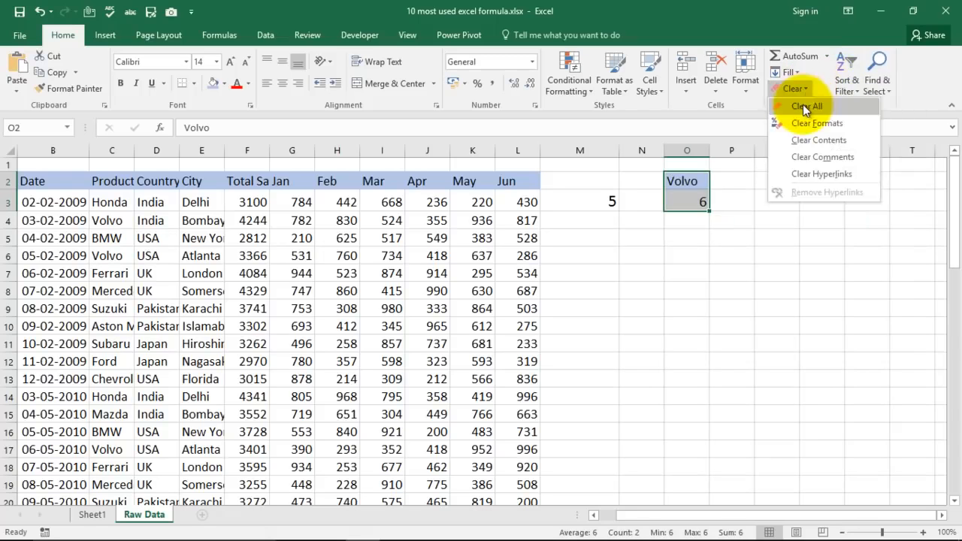
left_click(803, 106)
left_click(772, 199)
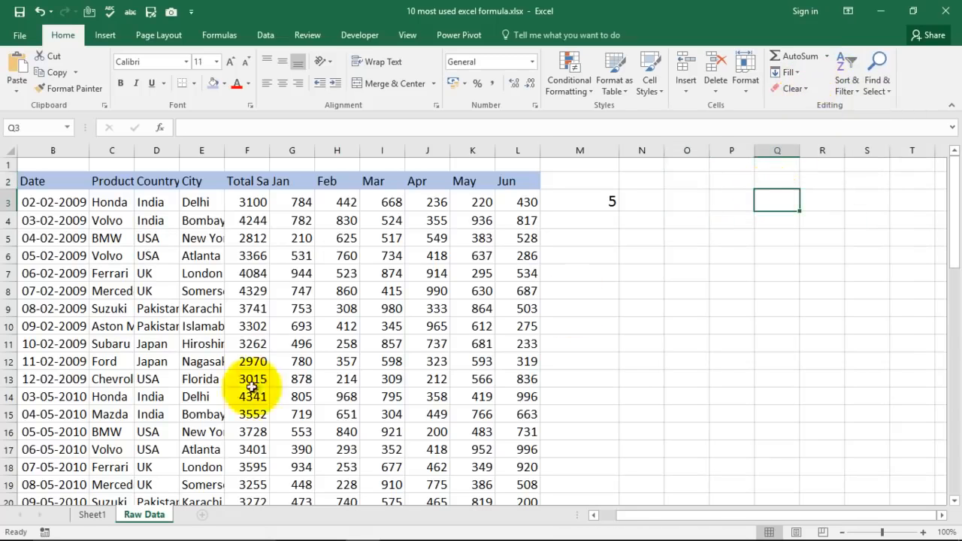
Highlight the Vlookup entry in Sheet1's formula list and delete the COUNTIF formula from M3 on Raw Data
left_click(92, 515)
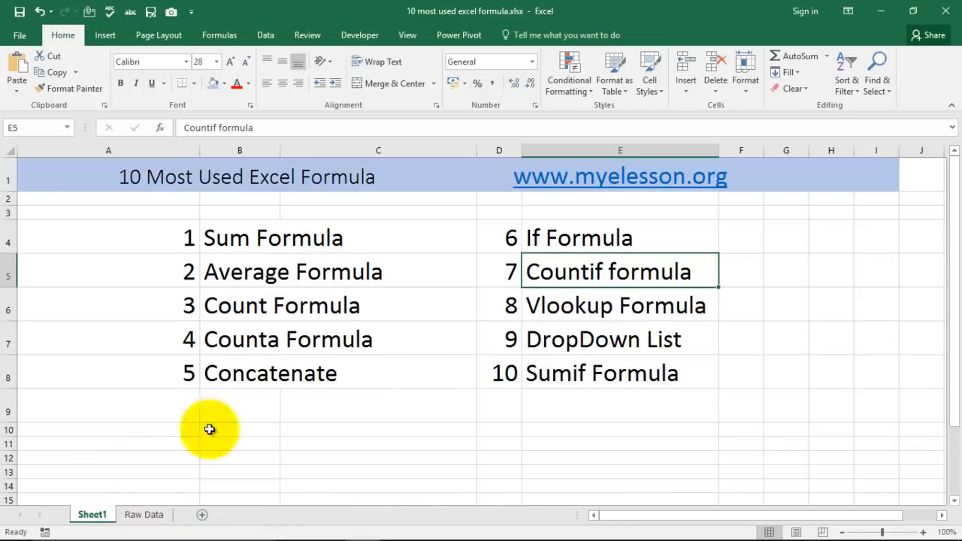
left_click(553, 314)
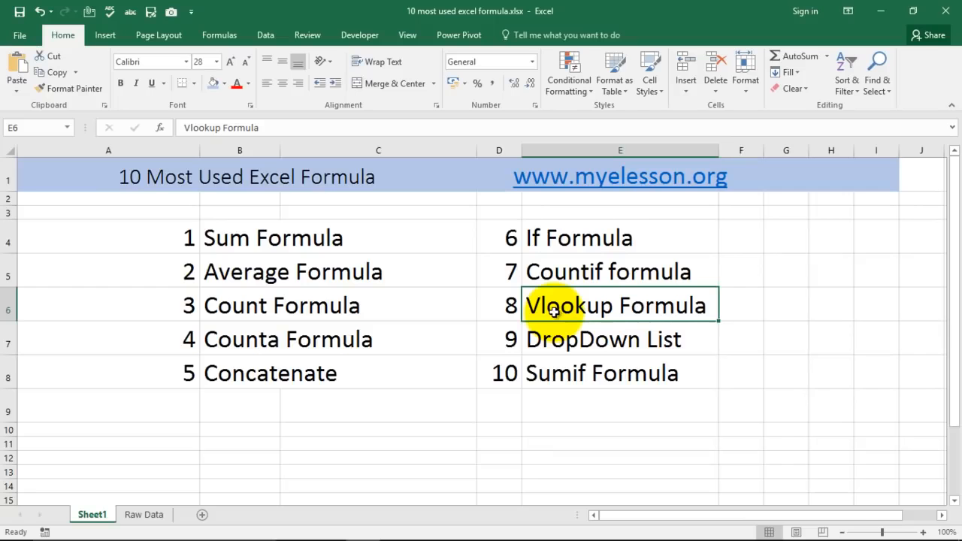
left_click(154, 515)
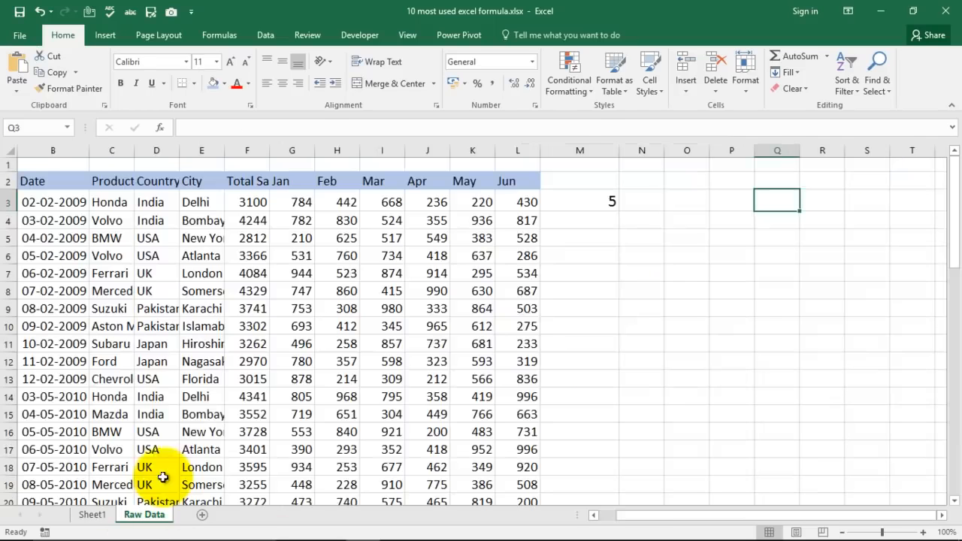
left_click(607, 201)
key("Delete")
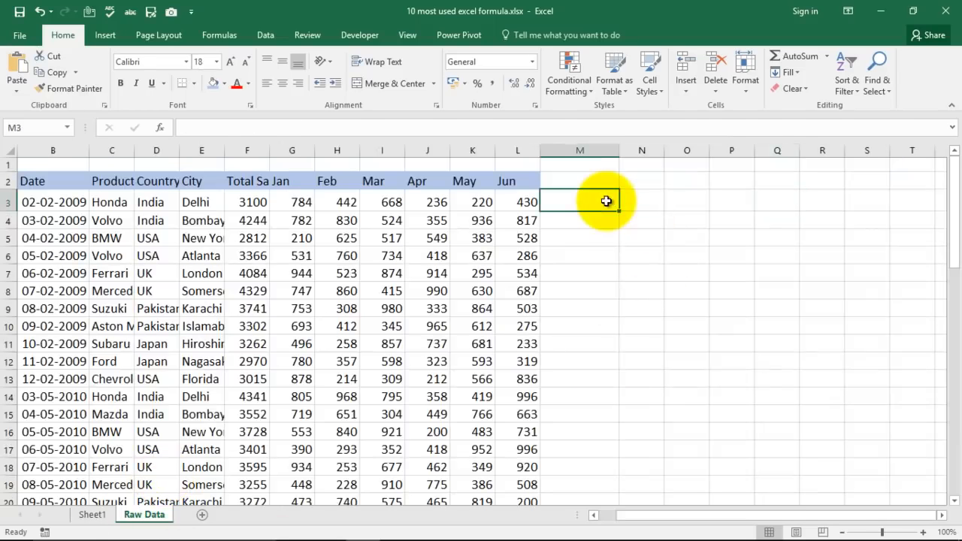
Copy the first six product names in C3:C8
key("Right")
key("Right")
key("Left")
key("Left")
key("Left")
key("Left")
key("Left")
key("Left")
key("Left")
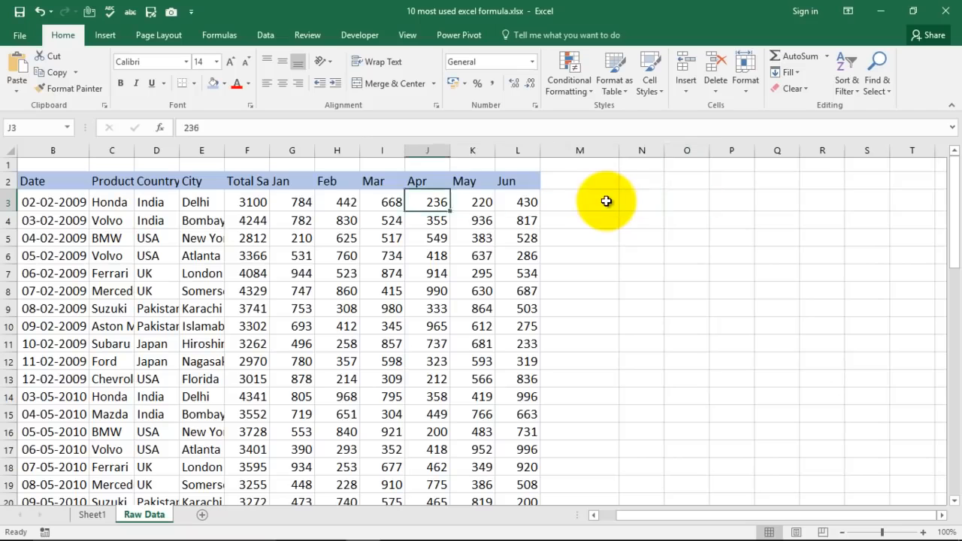
key("Left")
key("Left")
key("Left")
key("Left")
key("Left")
key("shift+Down")
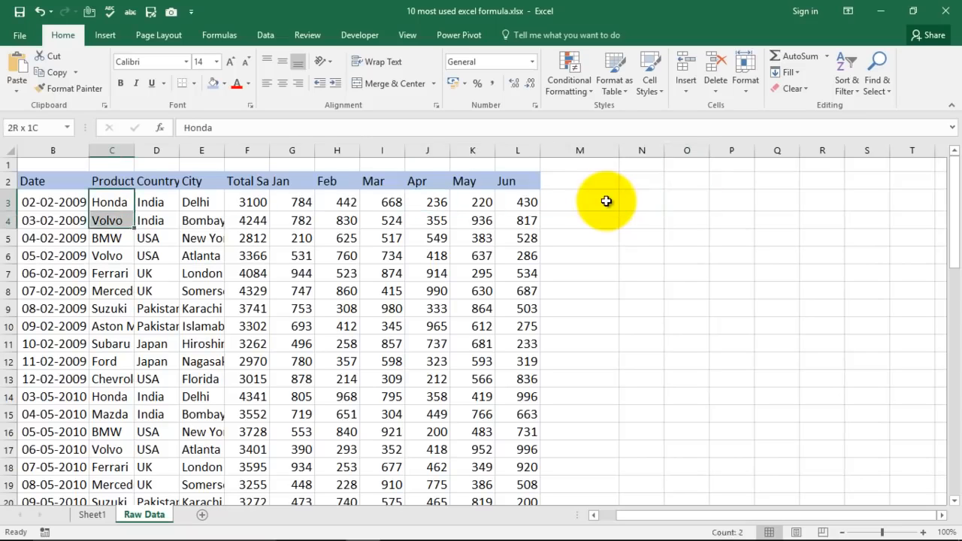
key("shift+Down")
key("shift+Down")
key("shift+Down")
key("shift+Down")
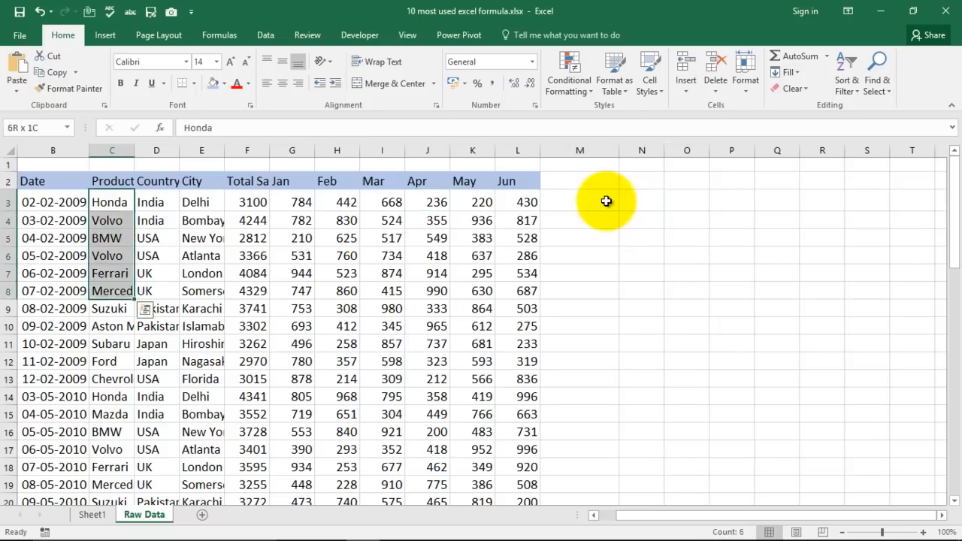
key("ctrl+c")
Paste the copied product names into column O starting at O3
key("Right")
key("Right")
key("Right")
key("Right")
key("Right")
key("Right")
key("Right")
key("Right")
key("Right")
key("Right")
key("Right")
key("Right")
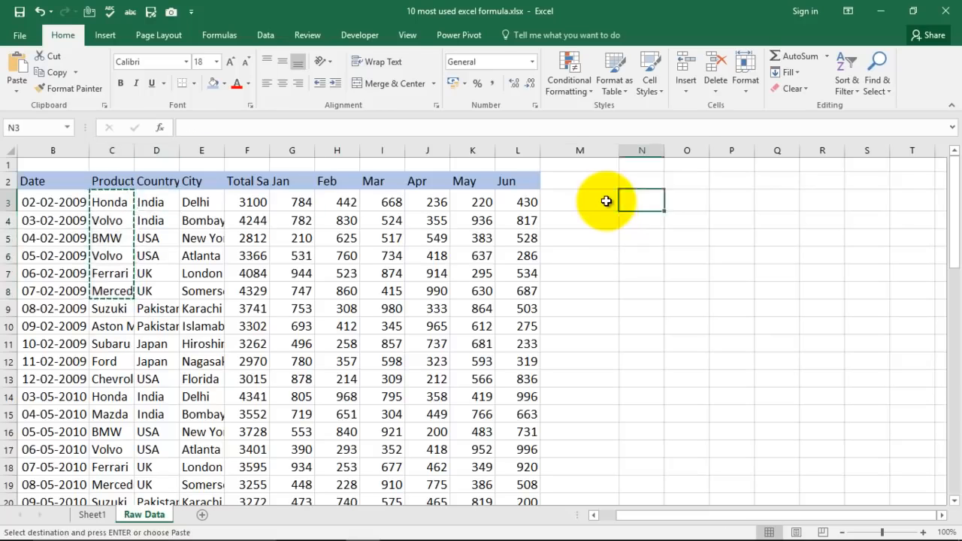
key("ctrl+v")
key("Right")
key("Right")
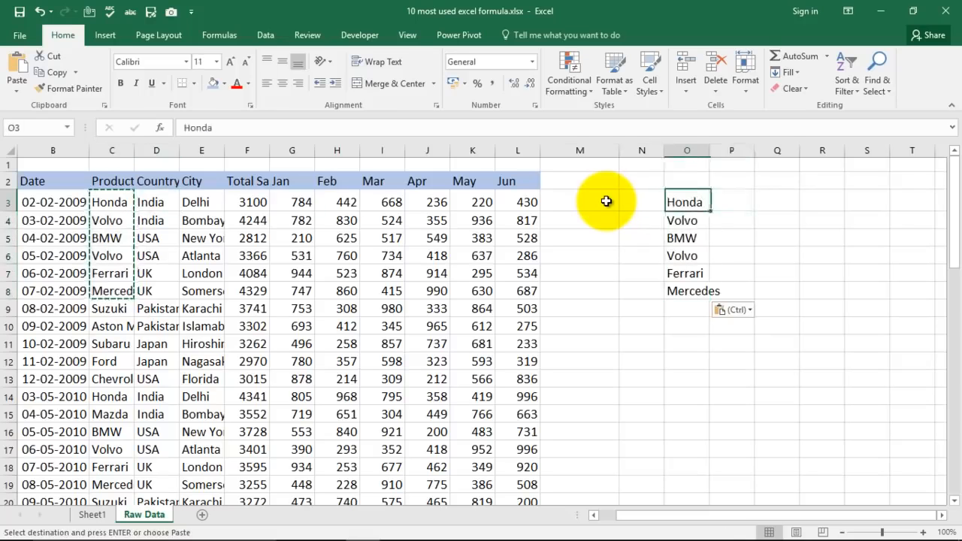
key("Left")
key("Left")
key("Right")
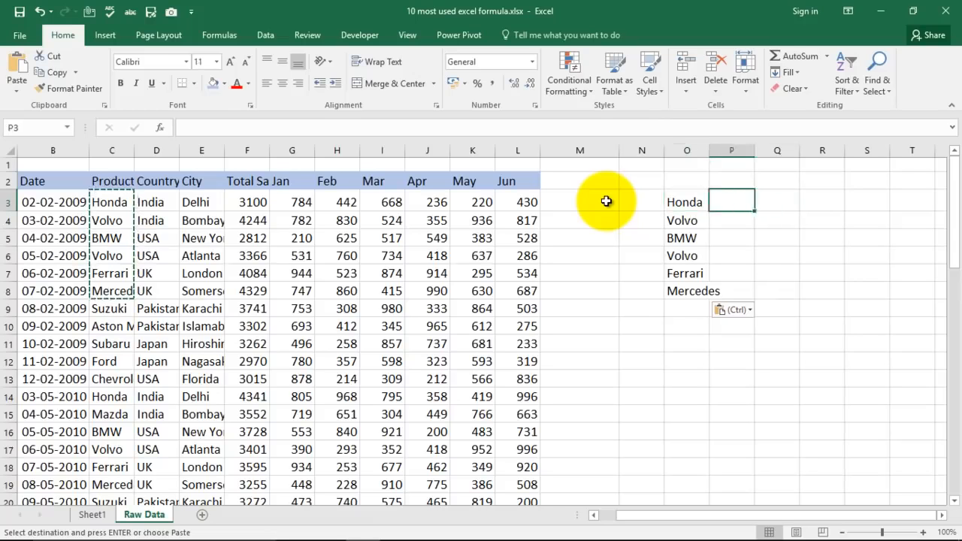
key("Left")
key("Down")
key("Up")
key("Right")
key("Right")
key("Right")
key("Left")
key("Left")
key("Left")
Delete the pasted product names in O4:O8, keeping only Honda in O3
key("Down")
key("shift+Down")
key("shift+Down")
key("shift+Down")
key("shift+Down")
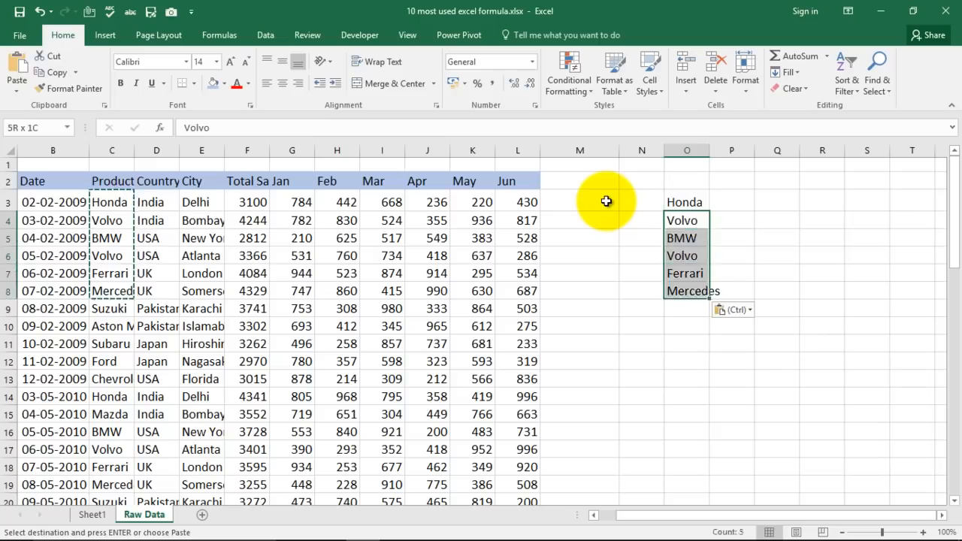
key("Delete")
Enter the headers Car Name in O2 and TotalSales in P2, and autofit columns O and P
key("Up")
key("Right")
key("Right")
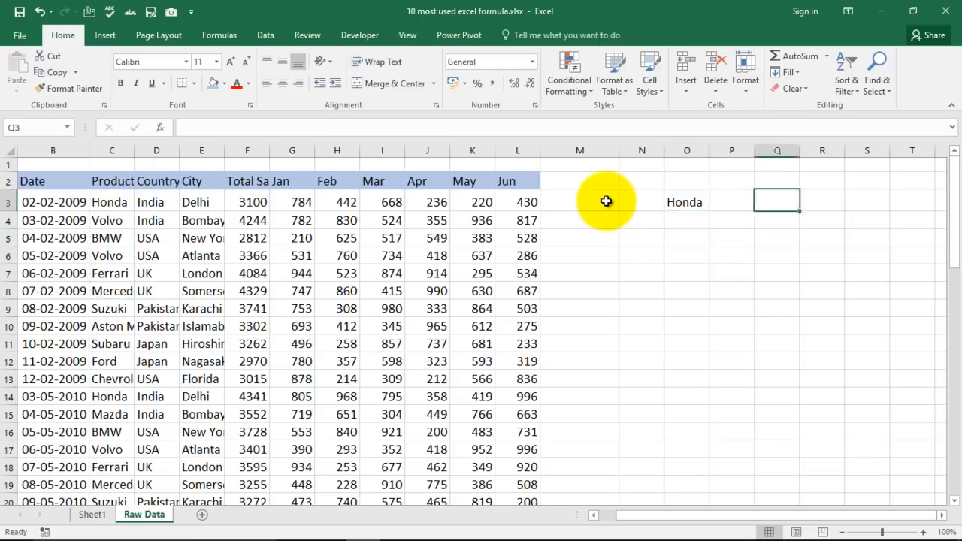
key("Left")
key("Left")
key("Up")
type("Car")
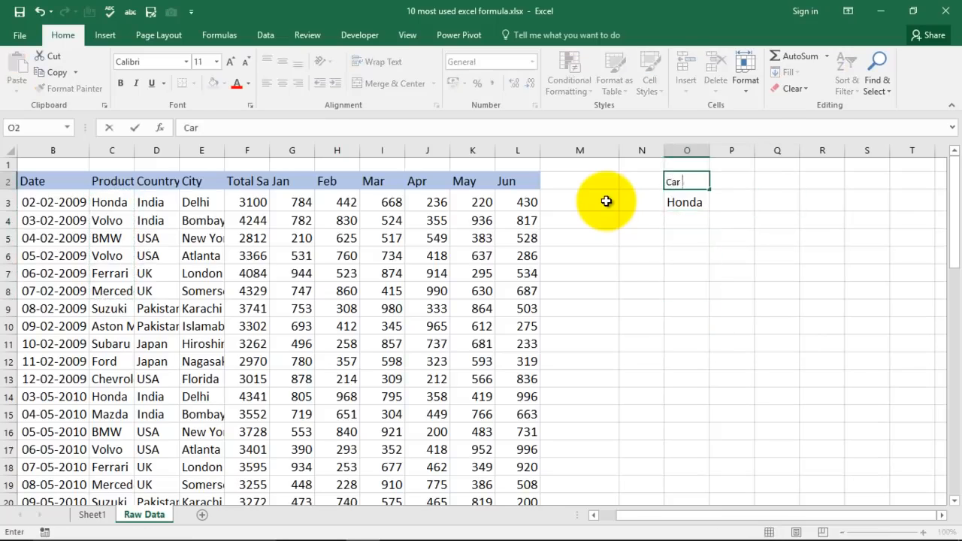
key("Tab")
type("To")
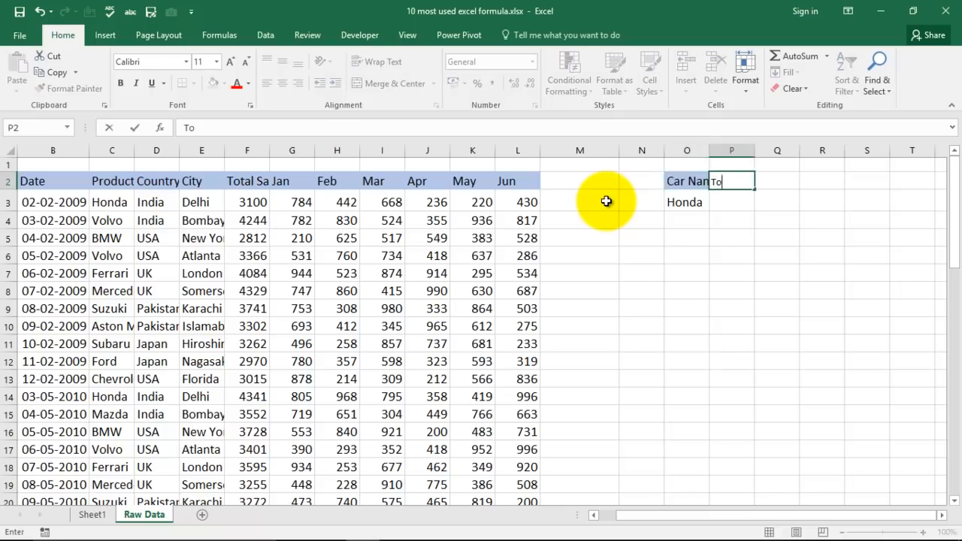
key("Return")
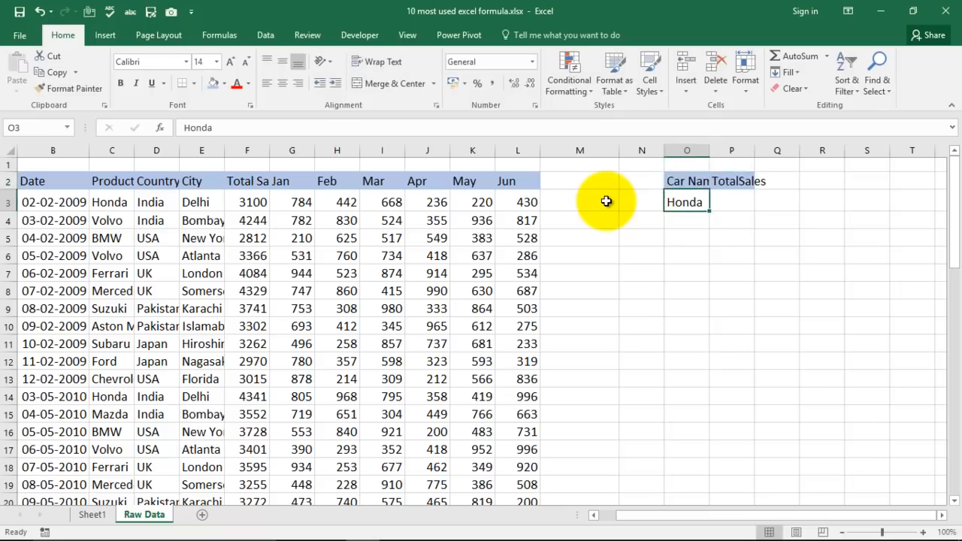
double_click(710, 150)
double_click(780, 147)
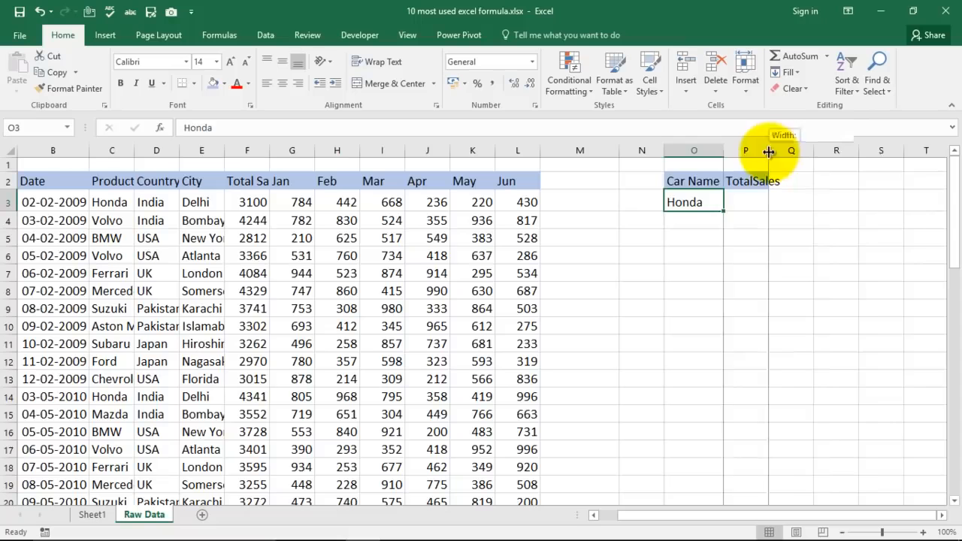
Enlarge the font of O2:P3 to 18 and autofit columns O and P to the larger text
left_click_drag(706, 181, 746, 204)
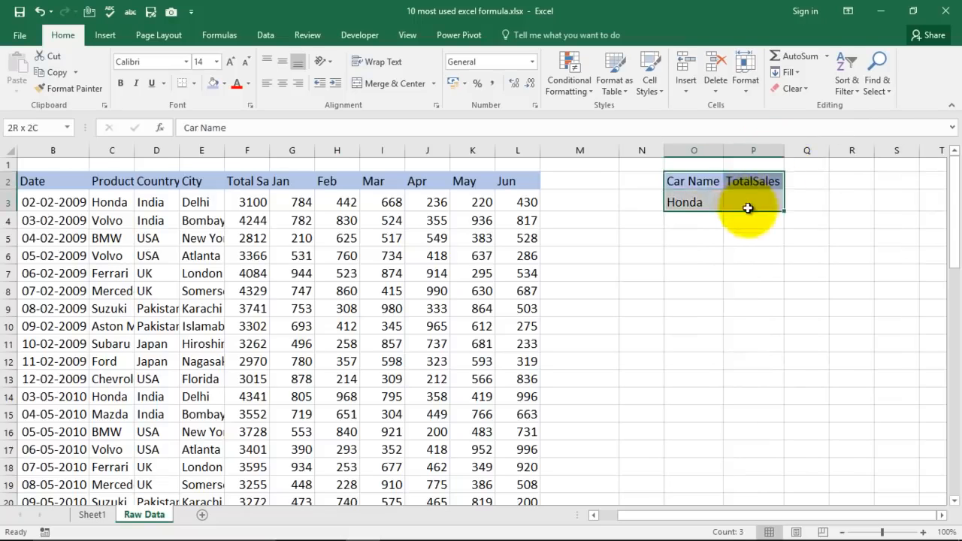
left_click(230, 62)
left_click(230, 61)
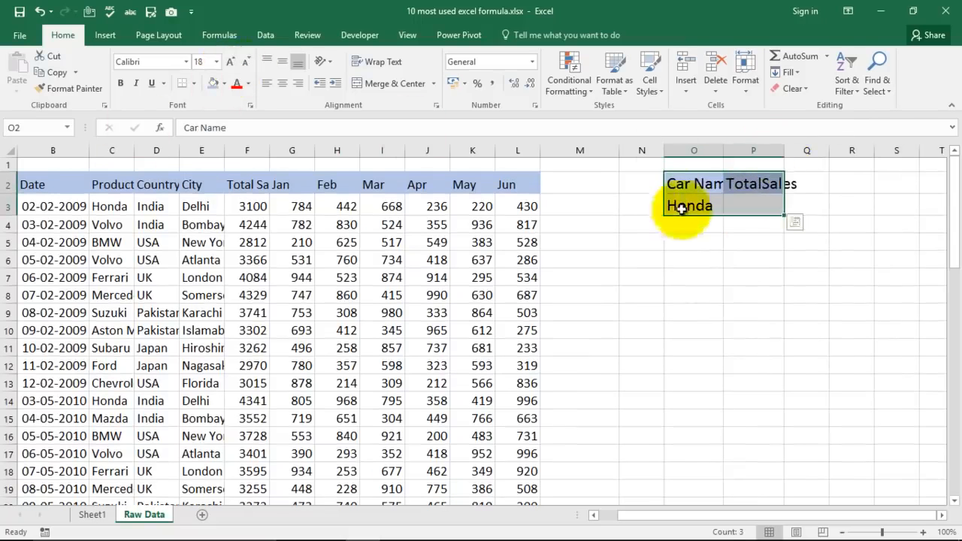
double_click(725, 148)
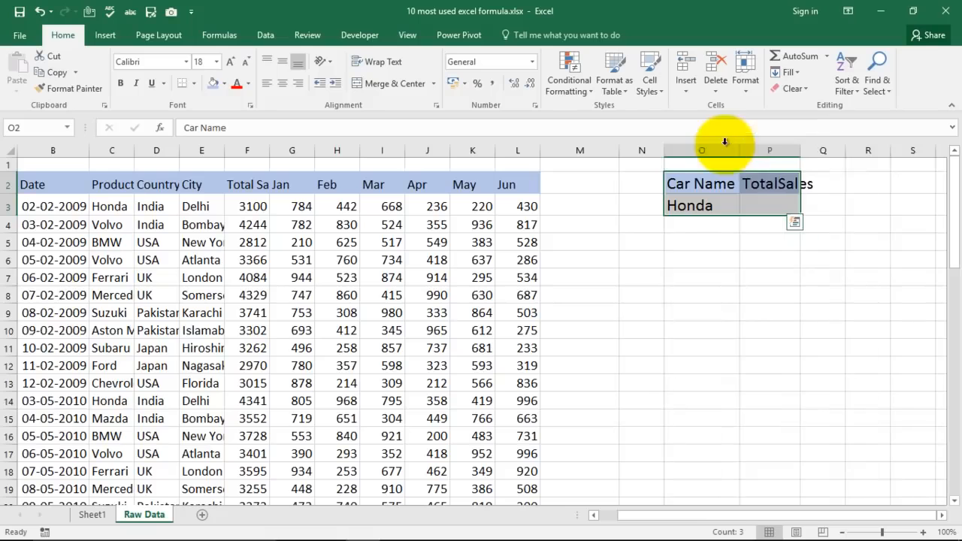
double_click(800, 147)
Enter =VLOOKUP(O3,C2:F11,4,0) in P3 to look up the car's total sales
left_click(798, 272)
left_click(785, 199)
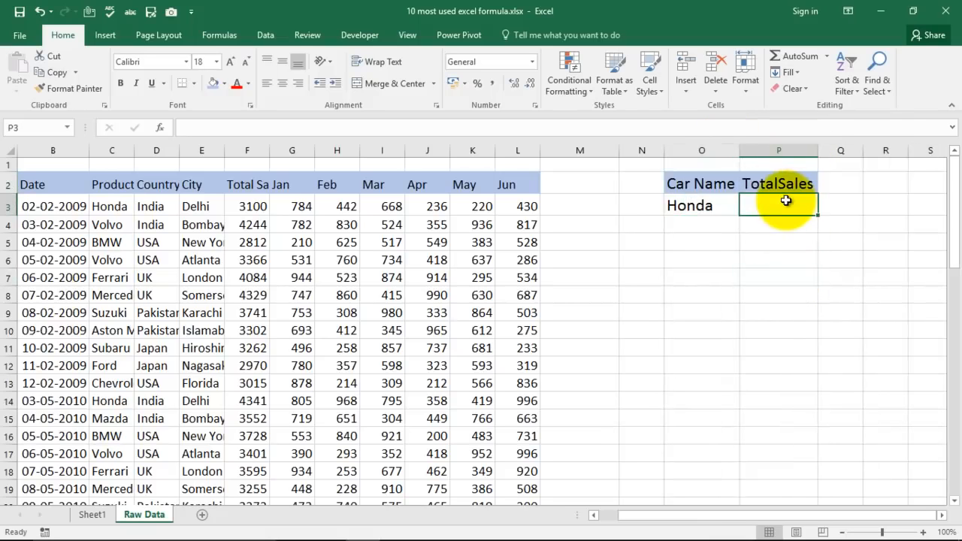
type("=")
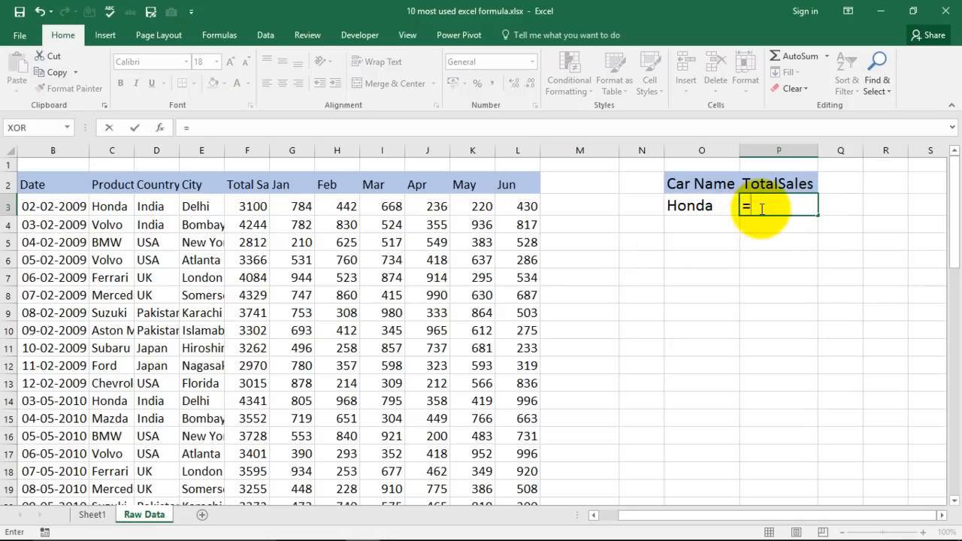
type("vlo")
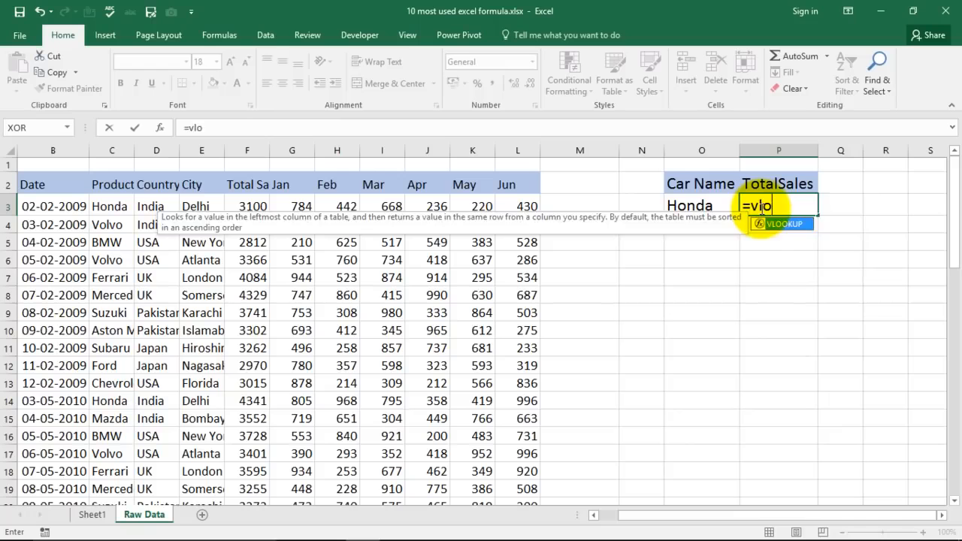
key("Tab")
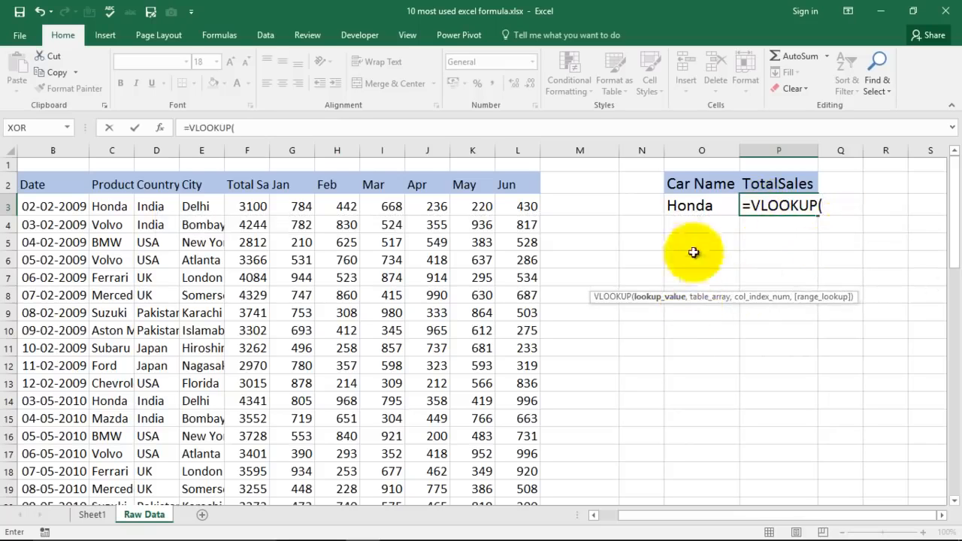
left_click(687, 205)
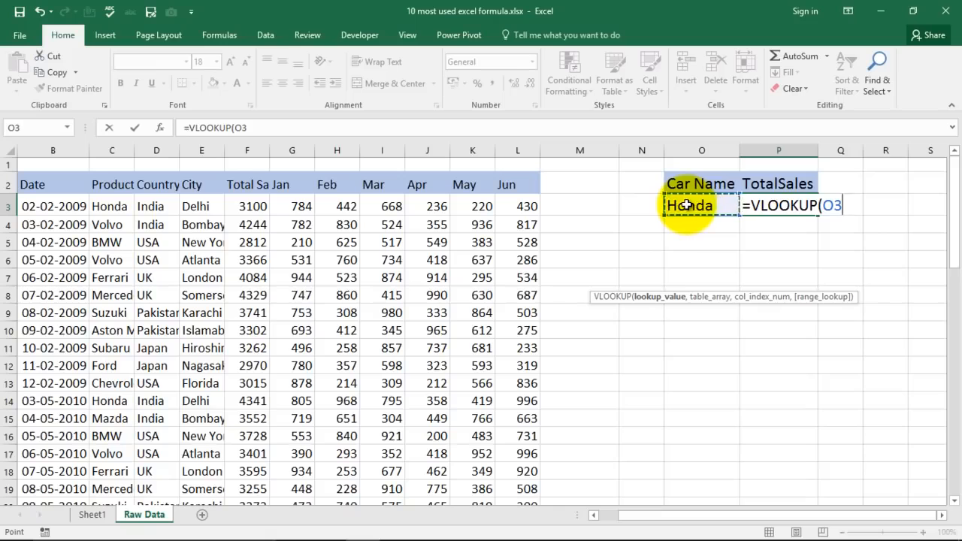
type(",")
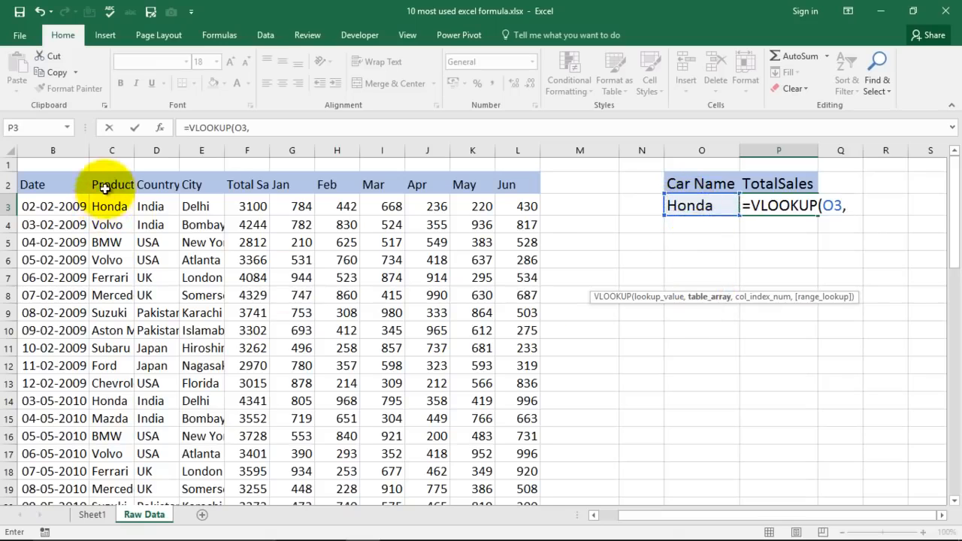
left_click_drag(104, 185, 233, 347)
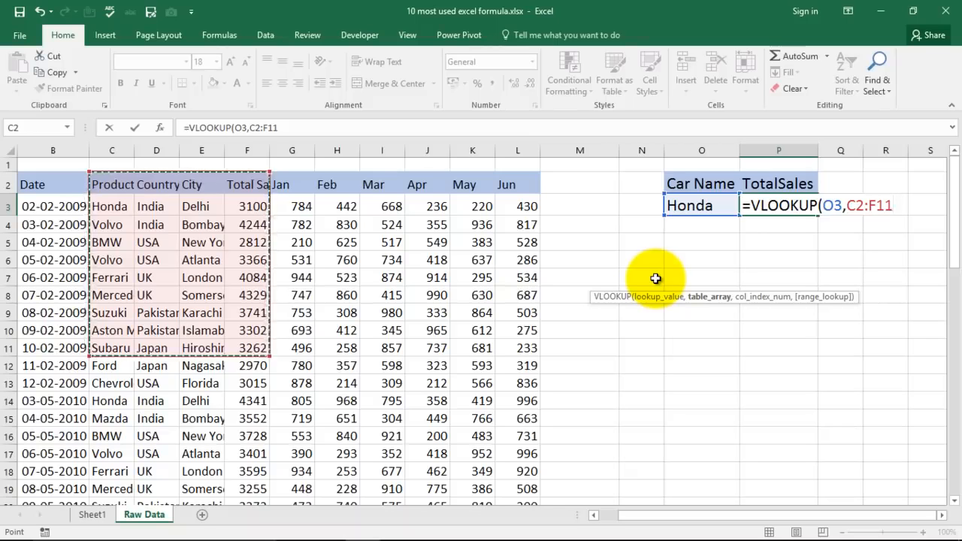
type(",")
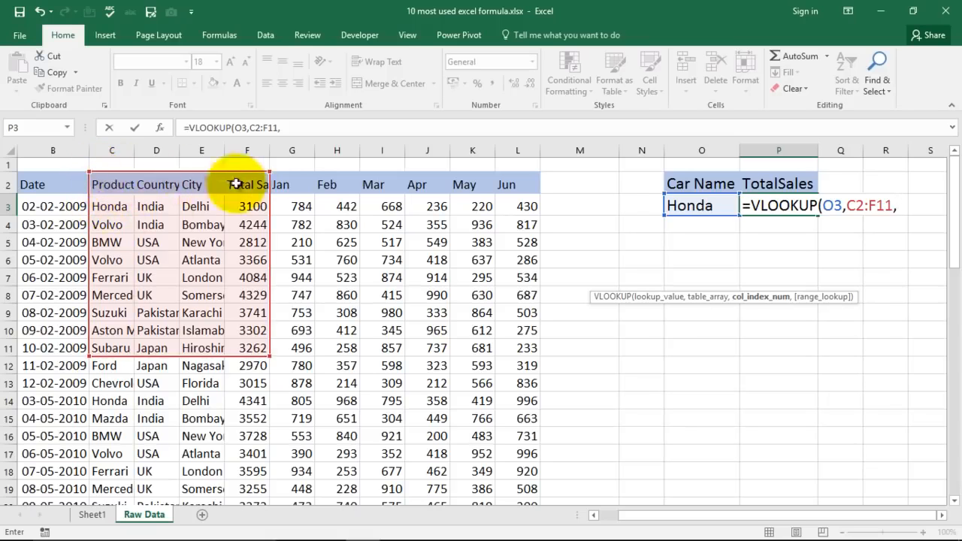
type(",0")
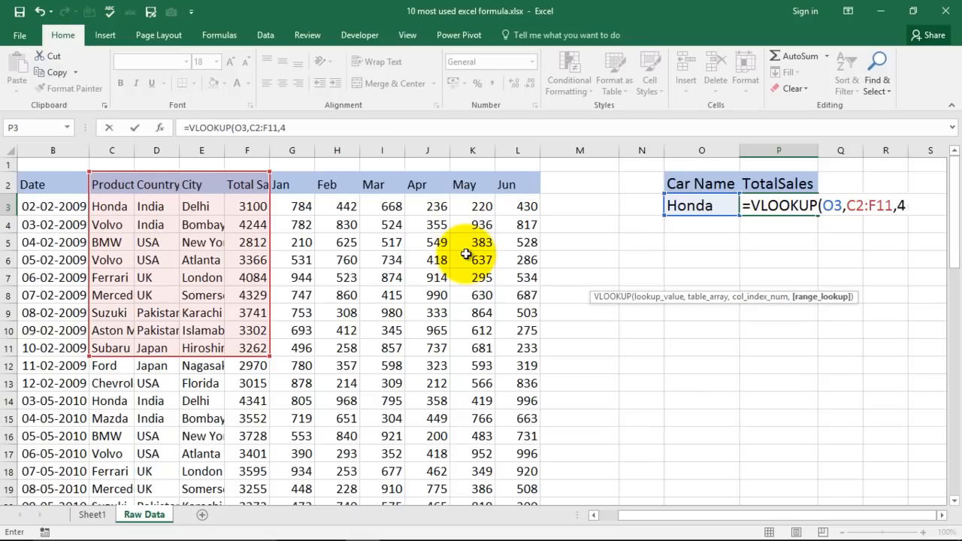
type(")")
key("Return")
Replace the car name in O3 with Volvo and check the lookup formula in P3
left_click(795, 207)
left_click(705, 208)
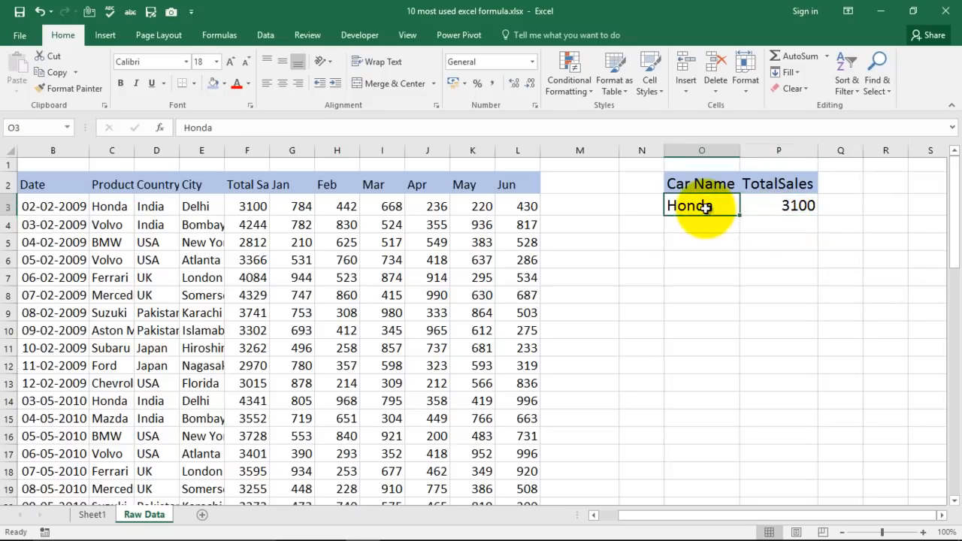
type("Volvo")
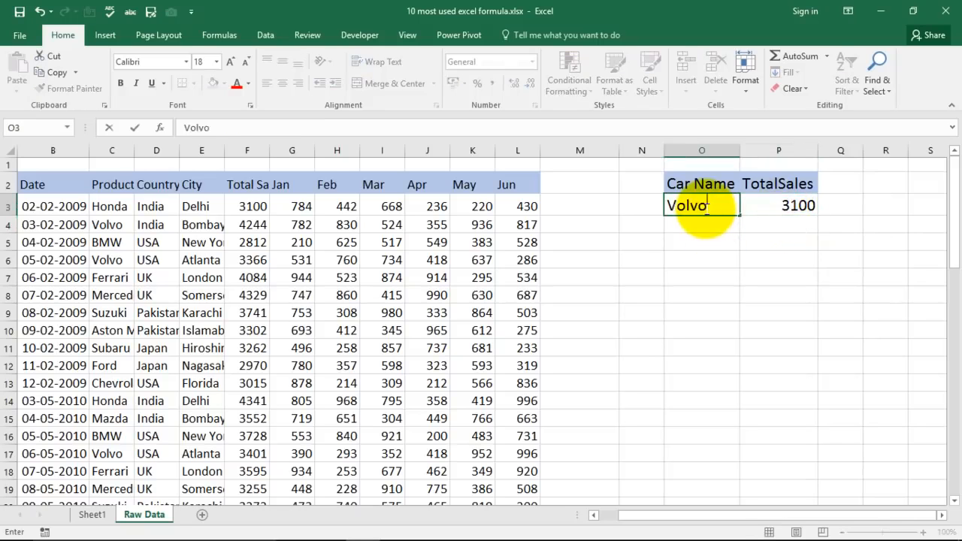
key("Return")
left_click(751, 206)
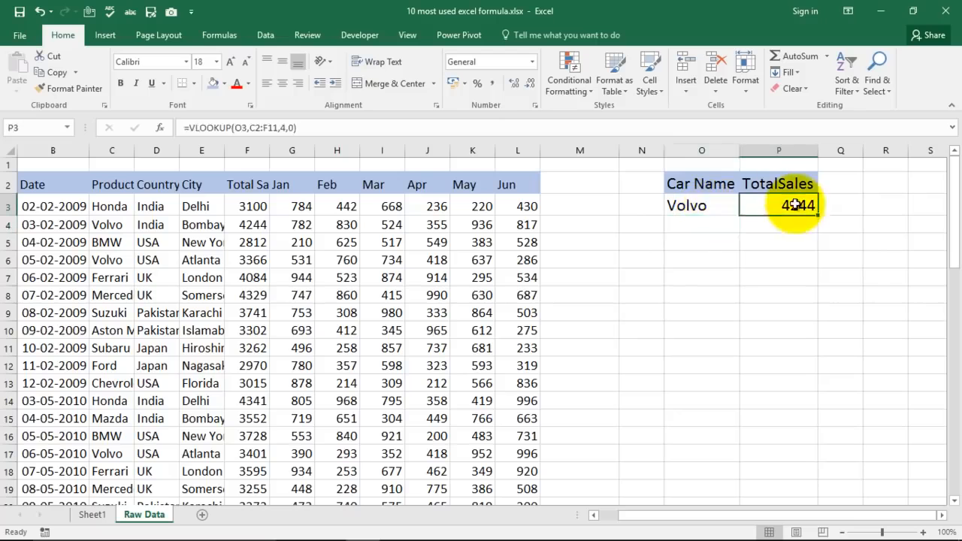
Change the car name in O3 to BMW to test the lookup with another product
left_click(715, 204)
type("B")
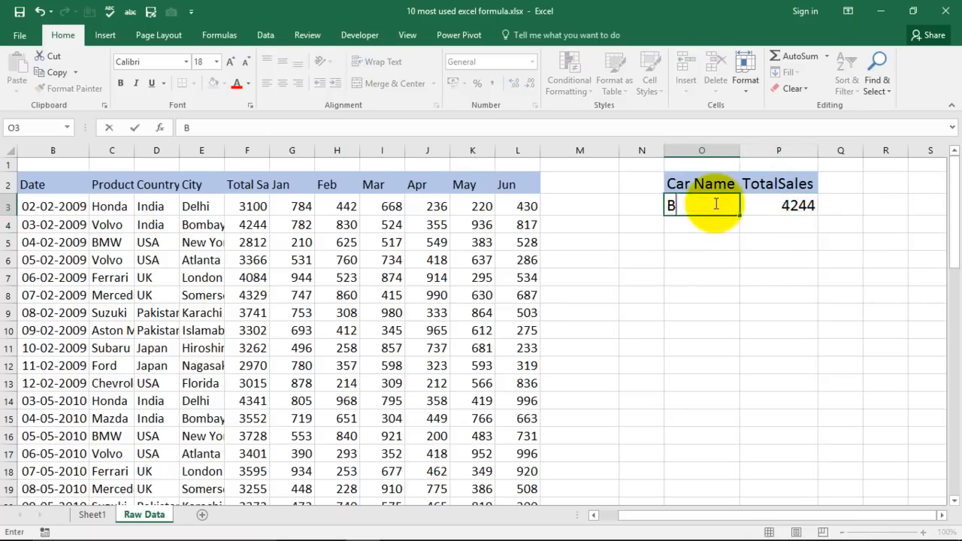
type("MW")
key("Return")
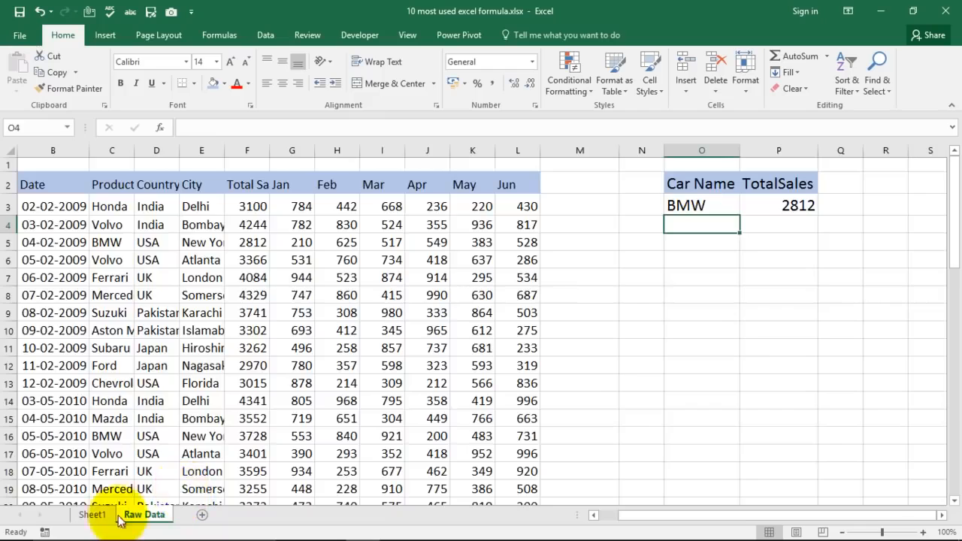
Highlight the DropDown List entry in Sheet1's formula list and return to the Raw Data sheet
left_click(95, 518)
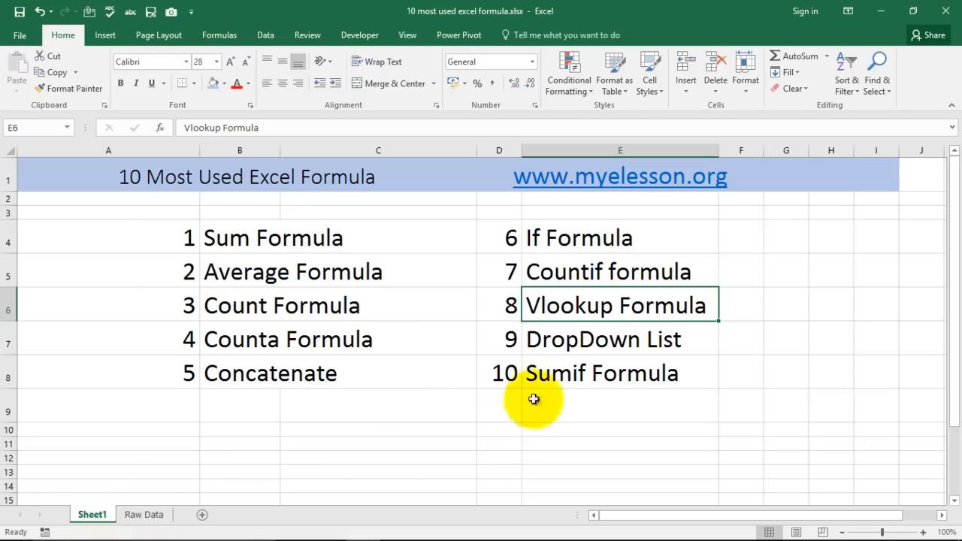
left_click(552, 343)
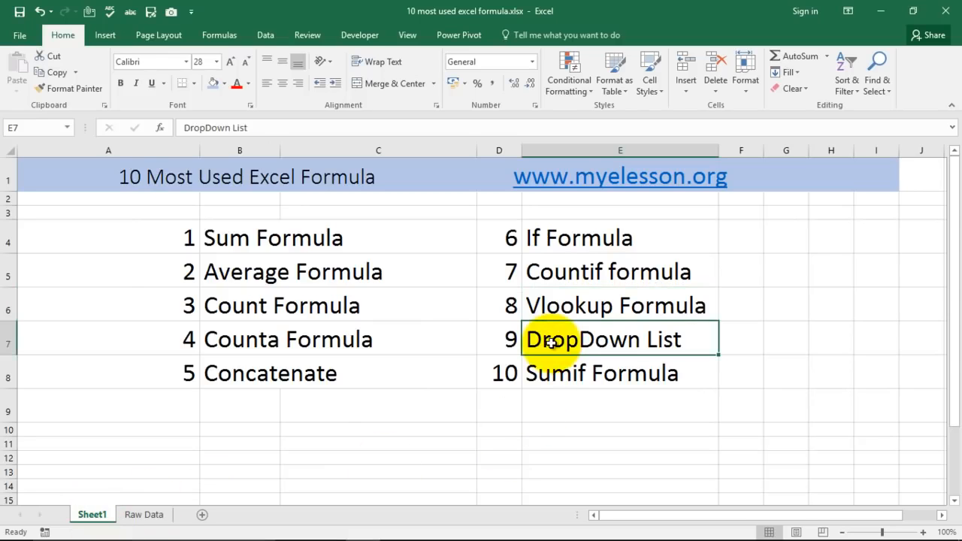
left_click(143, 515)
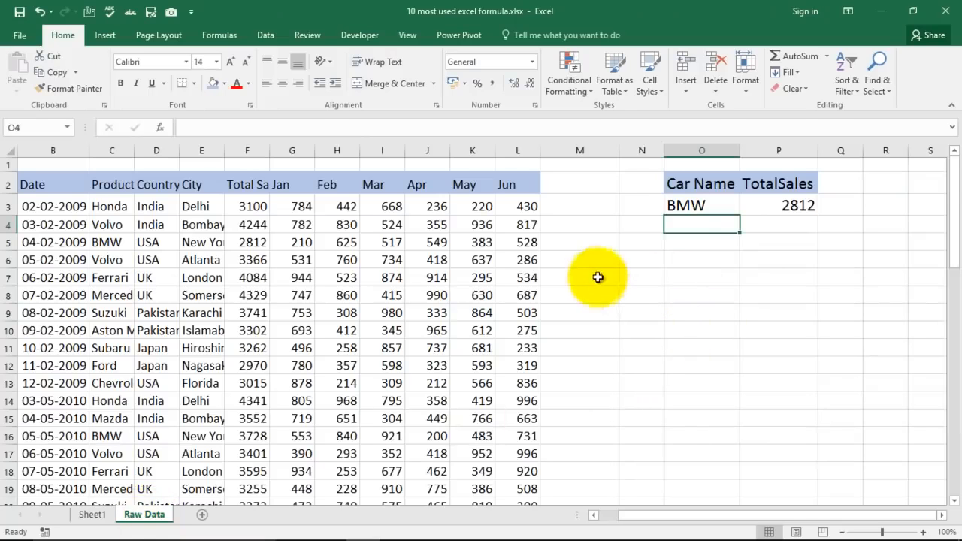
left_click_drag(584, 257, 585, 334)
left_click(593, 242)
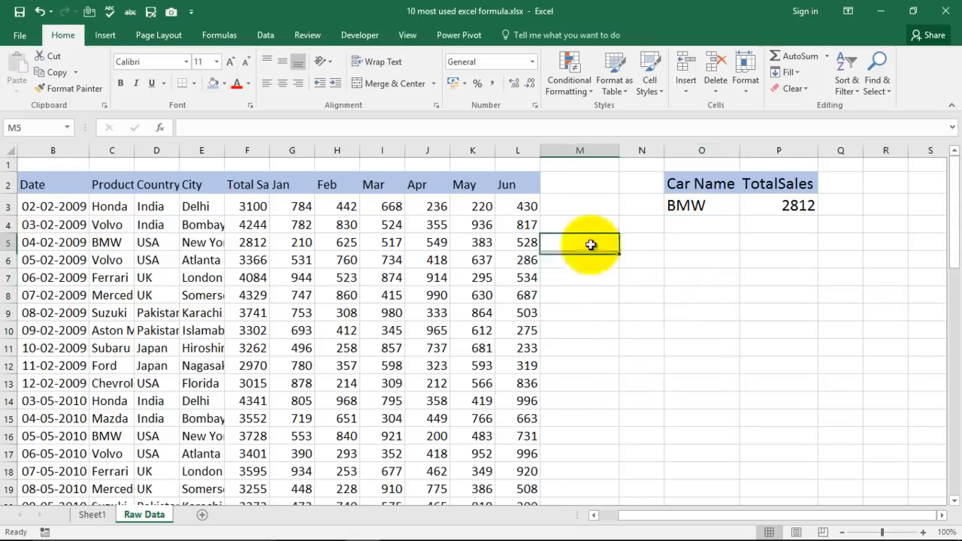
Add list data validation to cell O3 using =$C$3:$C$10 as the source of car names
left_click(692, 205)
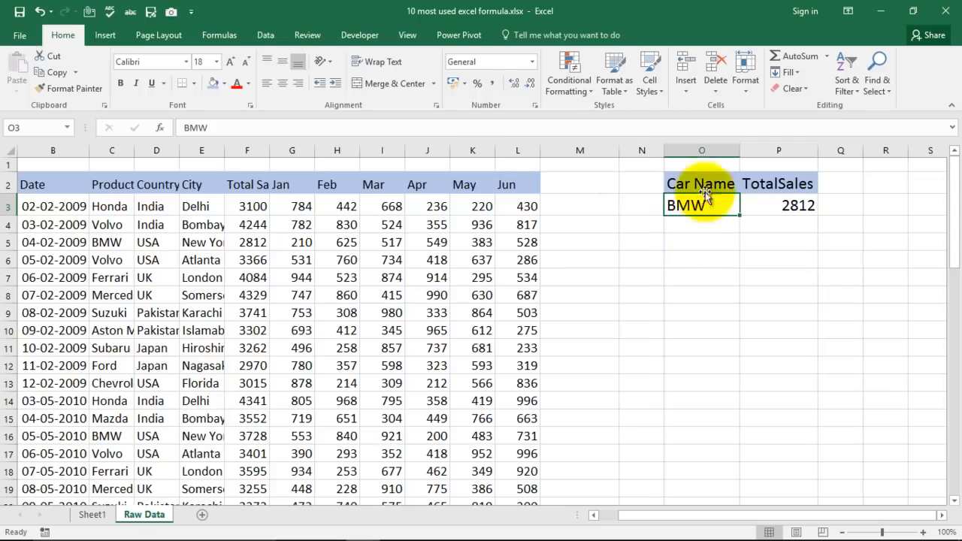
left_click(265, 36)
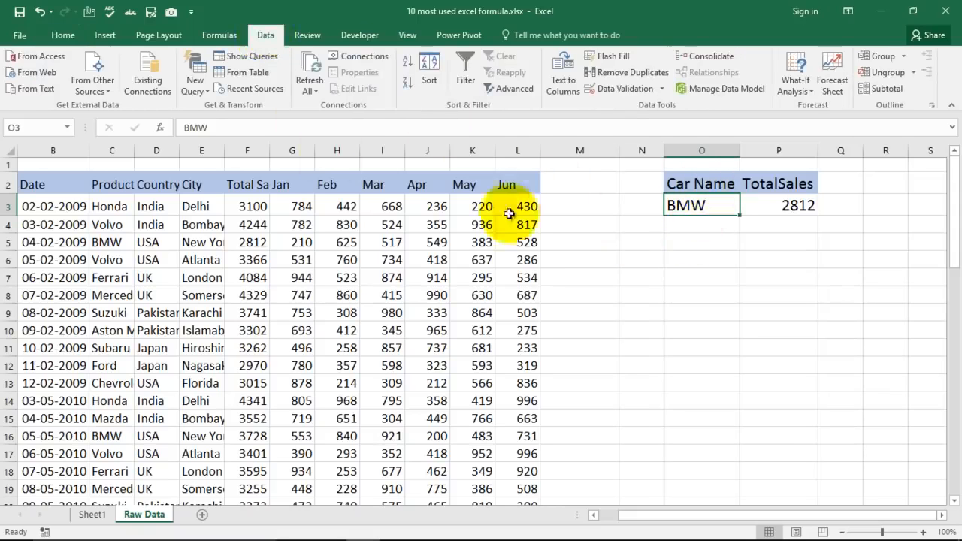
left_click(609, 90)
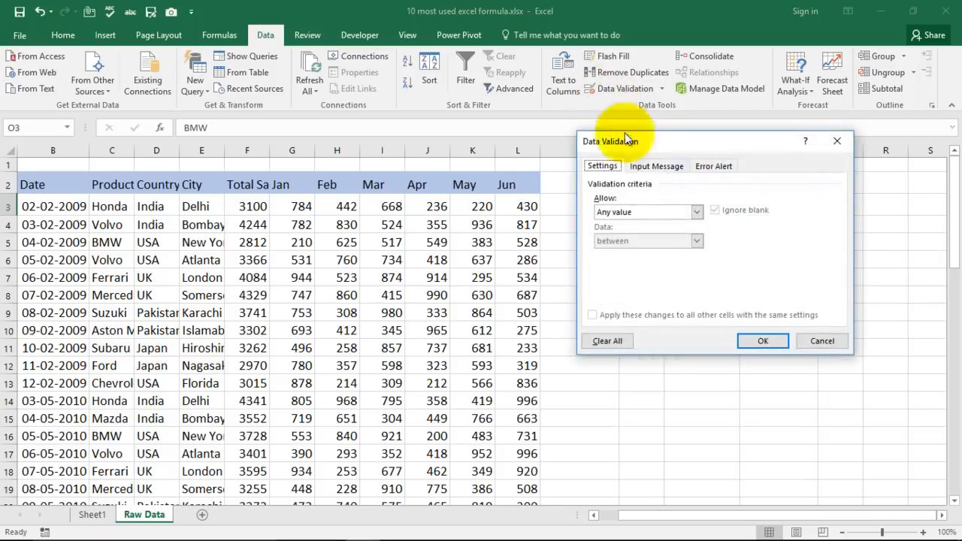
left_click(654, 212)
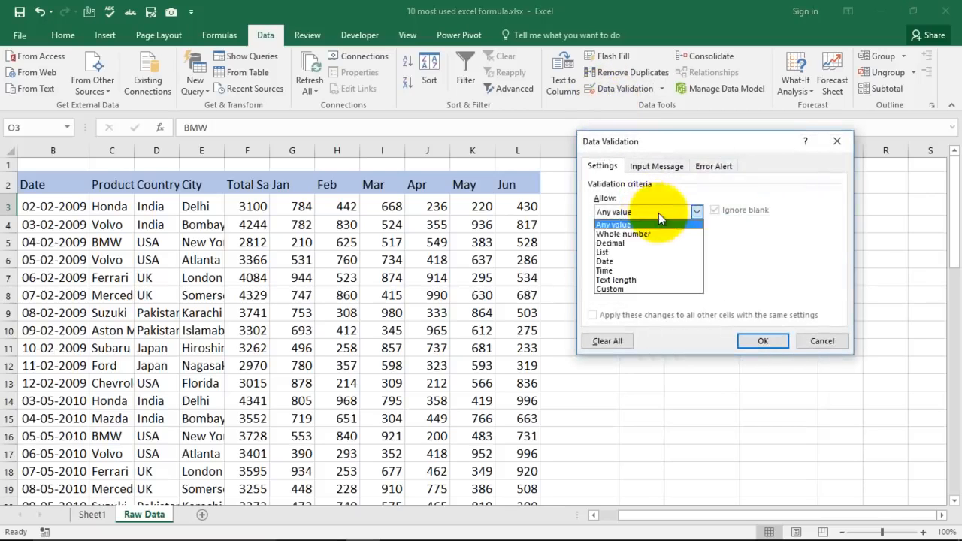
left_click(624, 251)
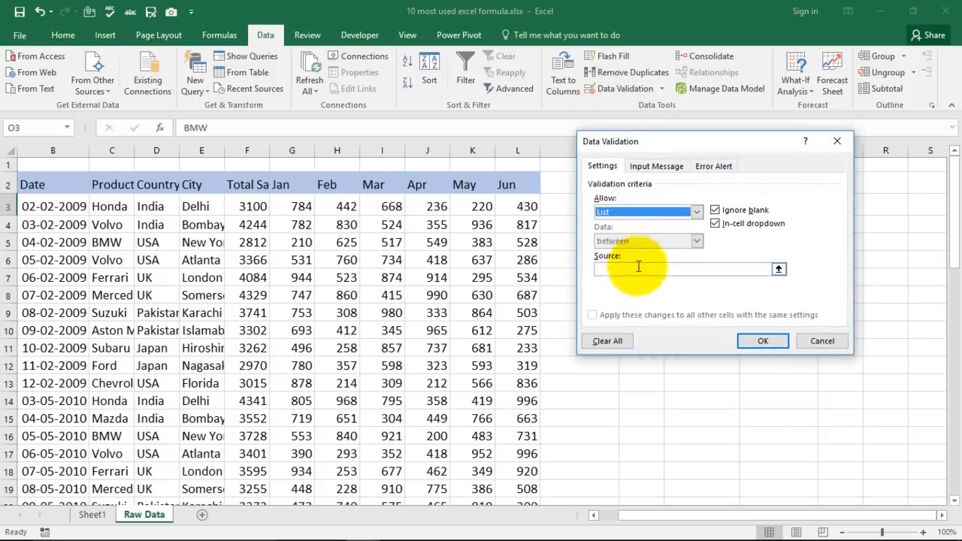
left_click(668, 270)
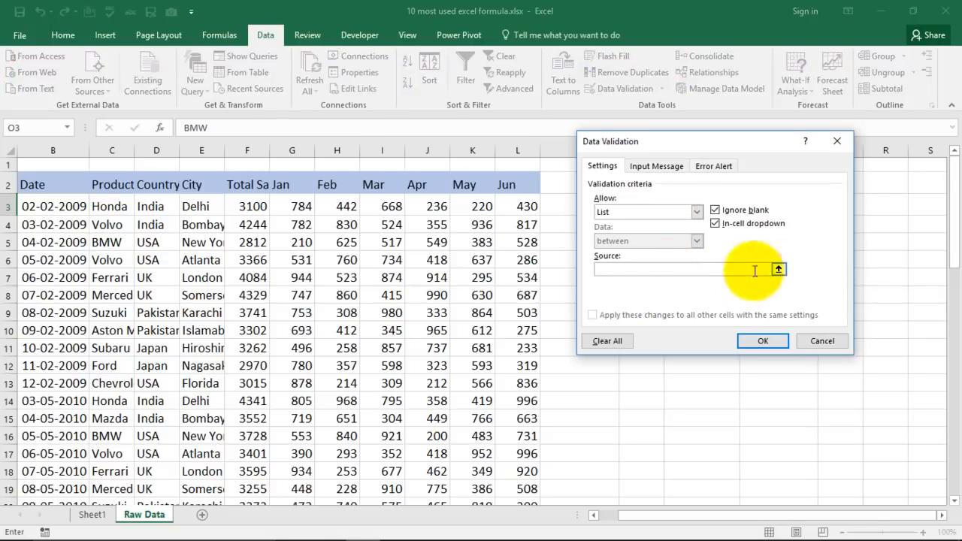
left_click_drag(665, 142, 789, 197)
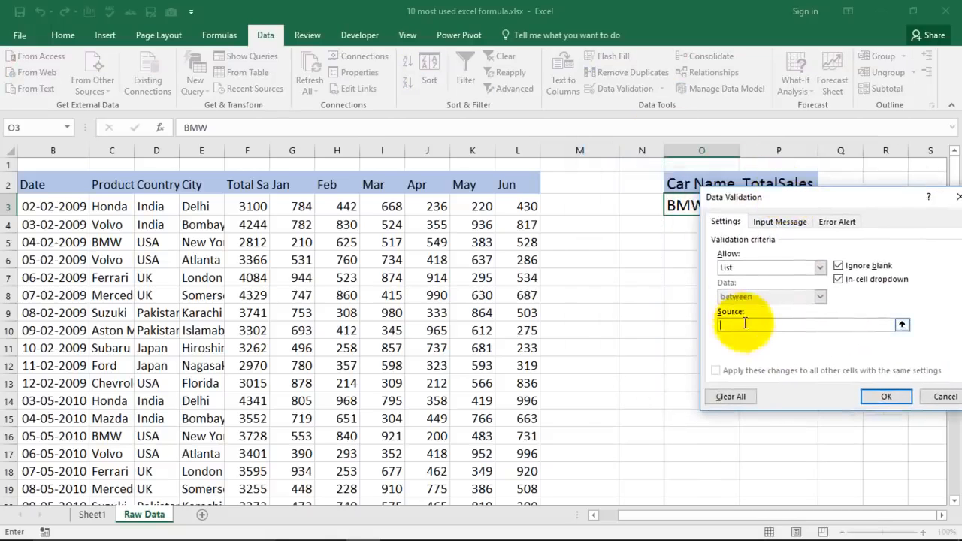
left_click_drag(109, 206, 103, 336)
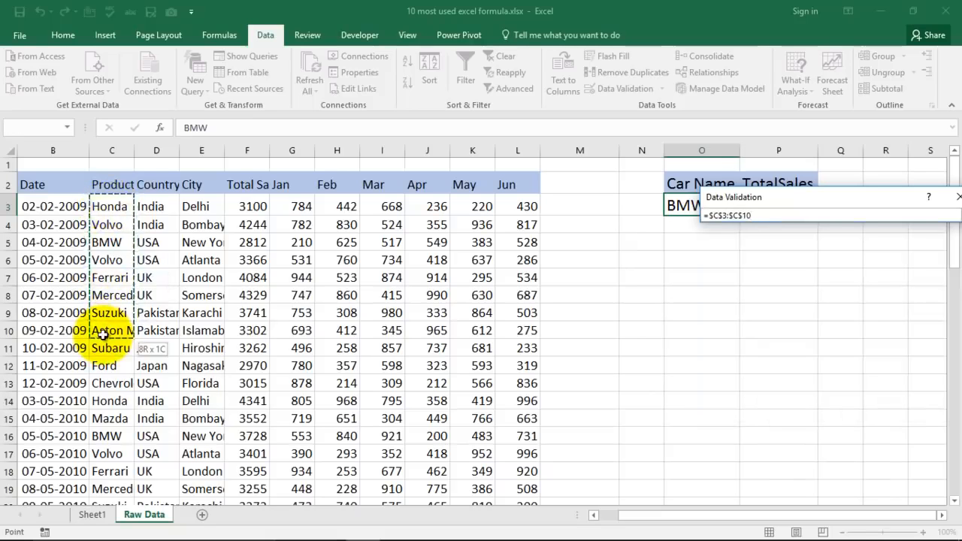
left_click_drag(103, 336, 105, 334)
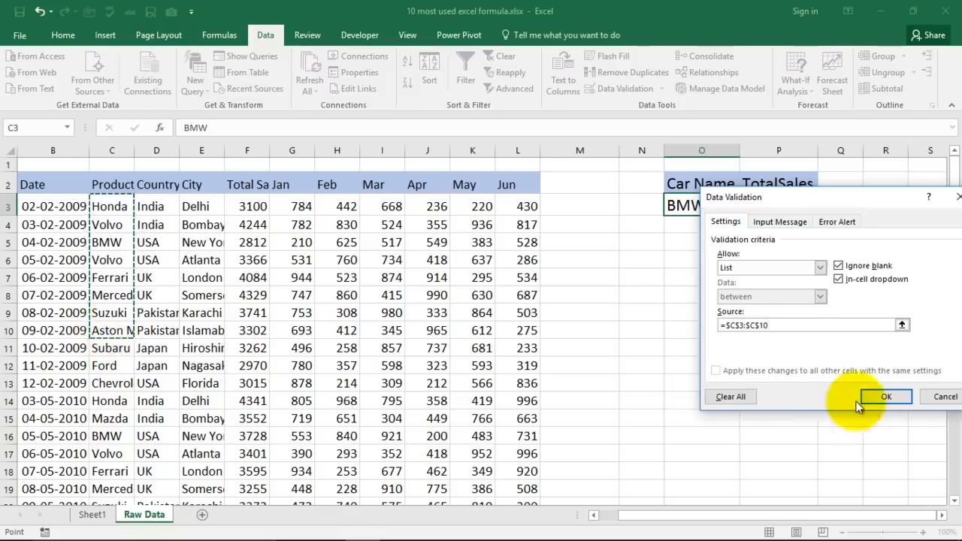
left_click(884, 398)
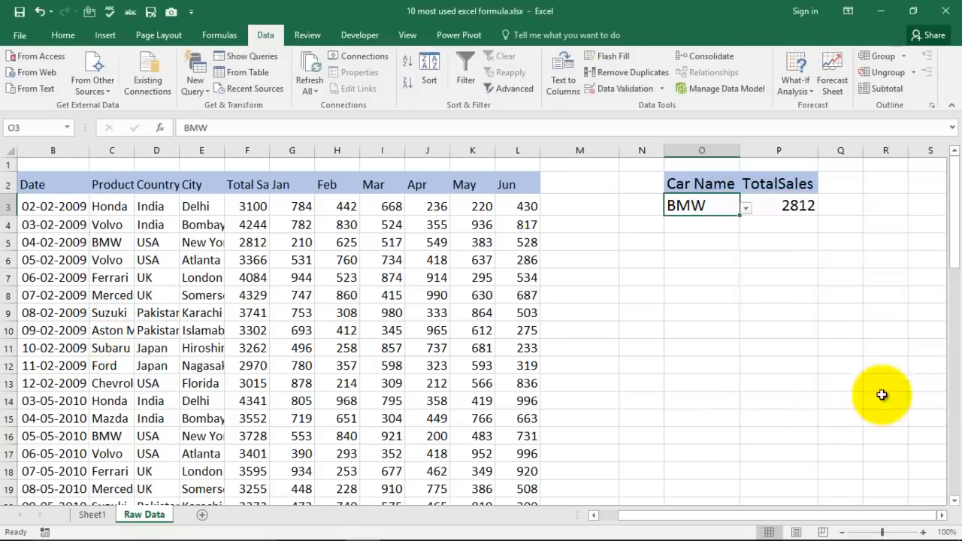
Test the drop-down list in O3 by choosing Honda, BMW, Ferrari and Mercedes in turn
left_click(747, 209)
left_click(688, 220)
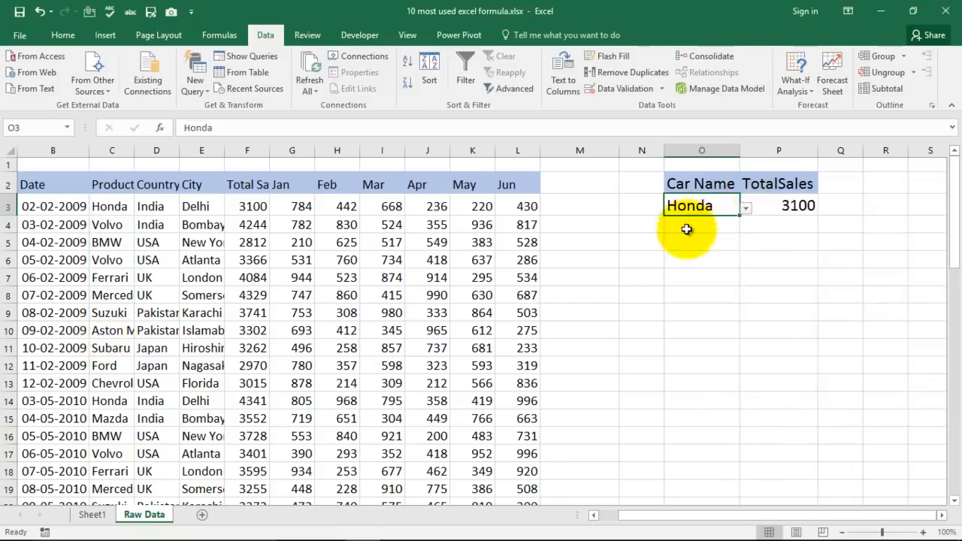
left_click(745, 209)
left_click(721, 238)
left_click(745, 210)
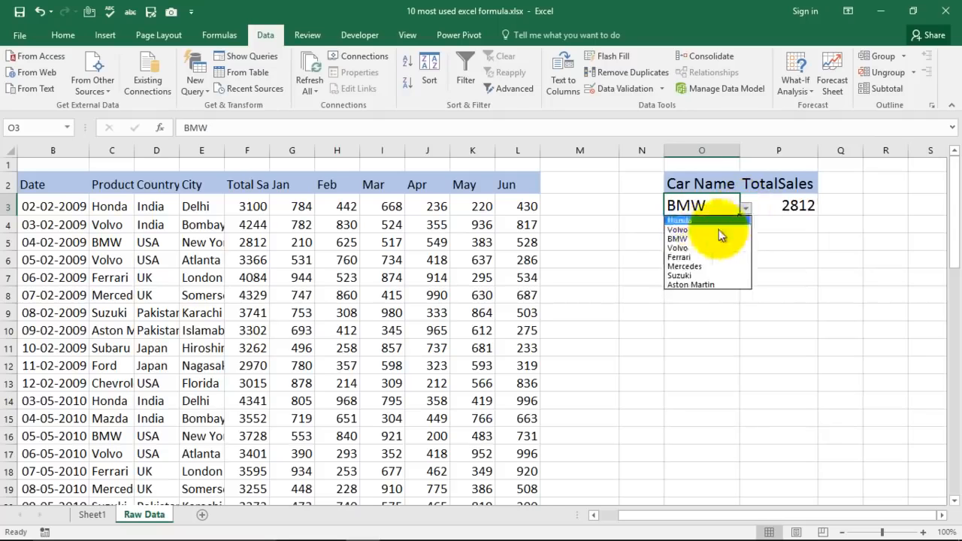
left_click(693, 258)
left_click(747, 209)
left_click(706, 266)
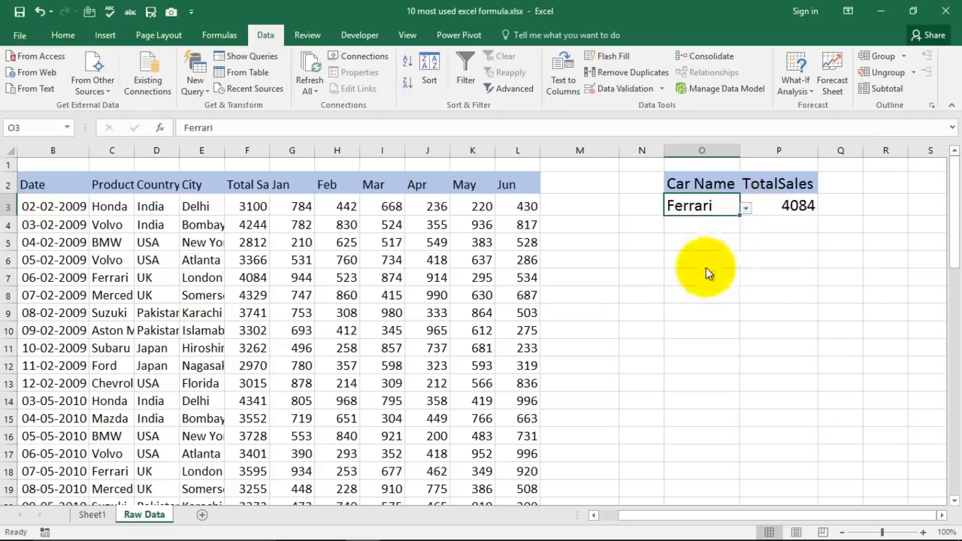
Choose Aston Martin from the drop-down list in O3 and auto-fit the width of column O
left_click(752, 210)
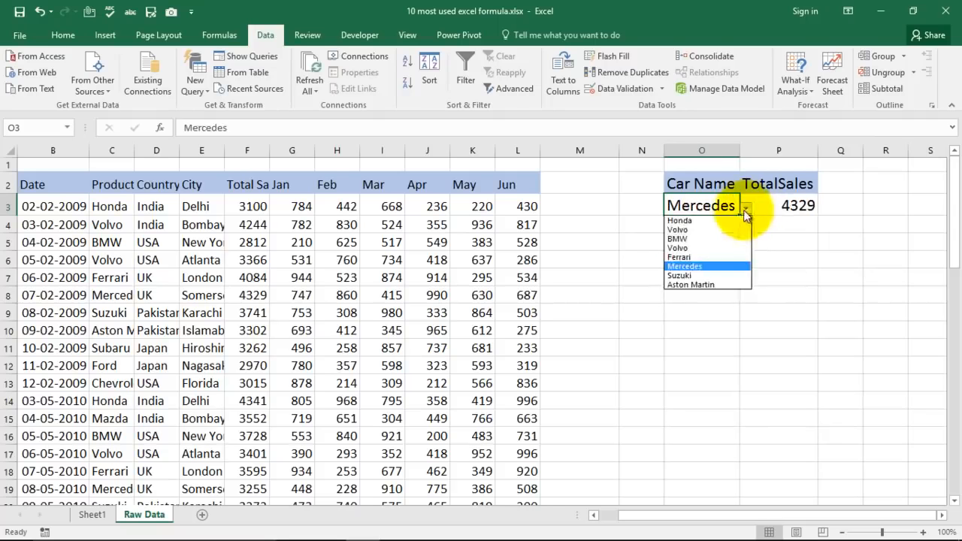
left_click(707, 285)
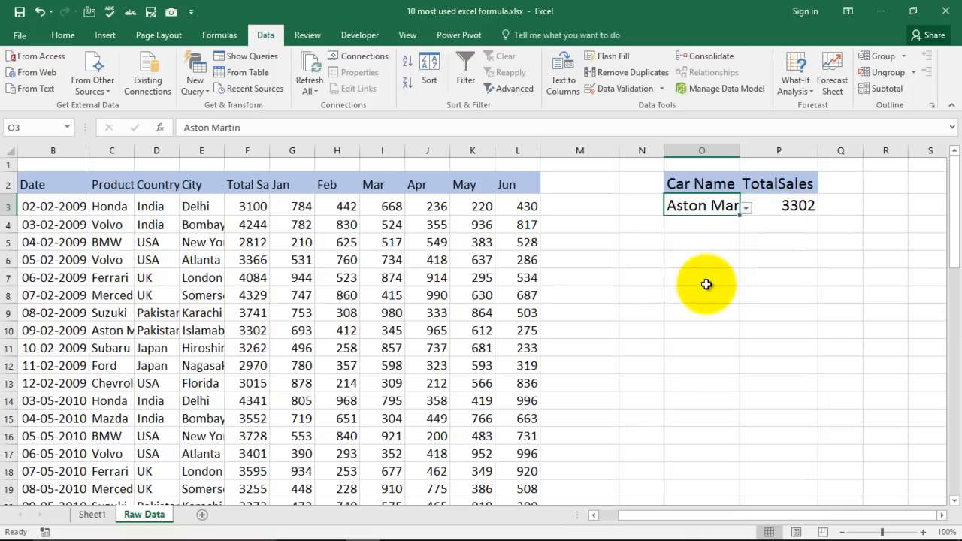
double_click(740, 151)
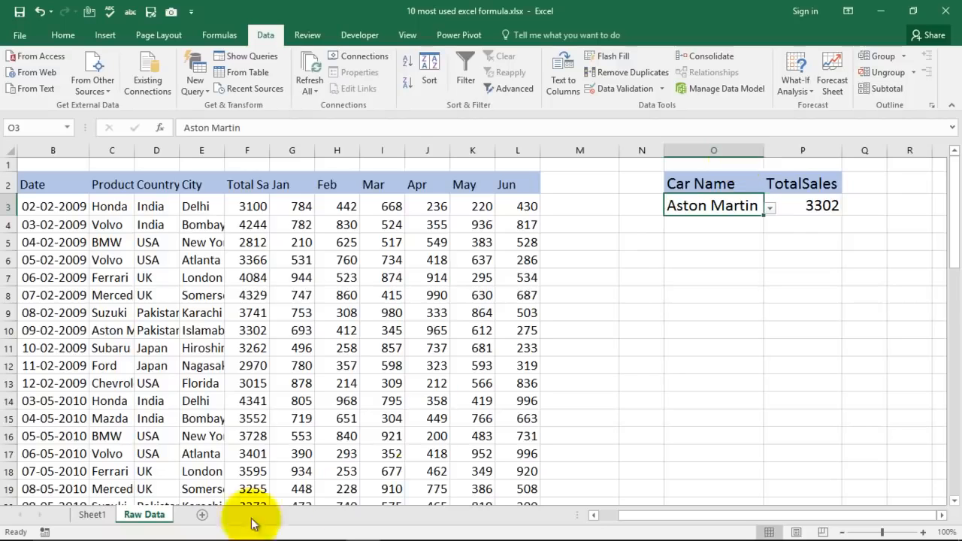
Highlight the Sumif Formula entry in Sheet1's formula list and return to the Raw Data sheet
left_click(93, 518)
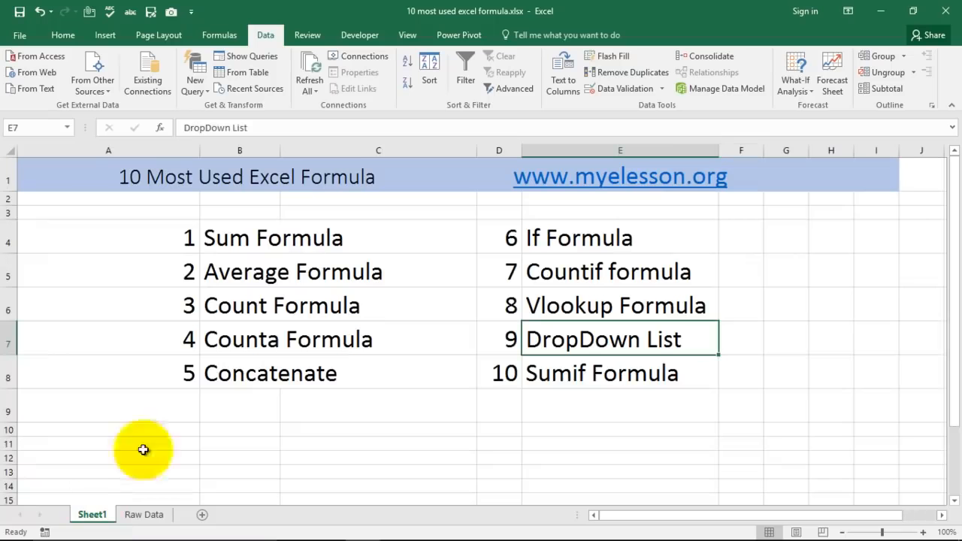
left_click(549, 384)
left_click(147, 517)
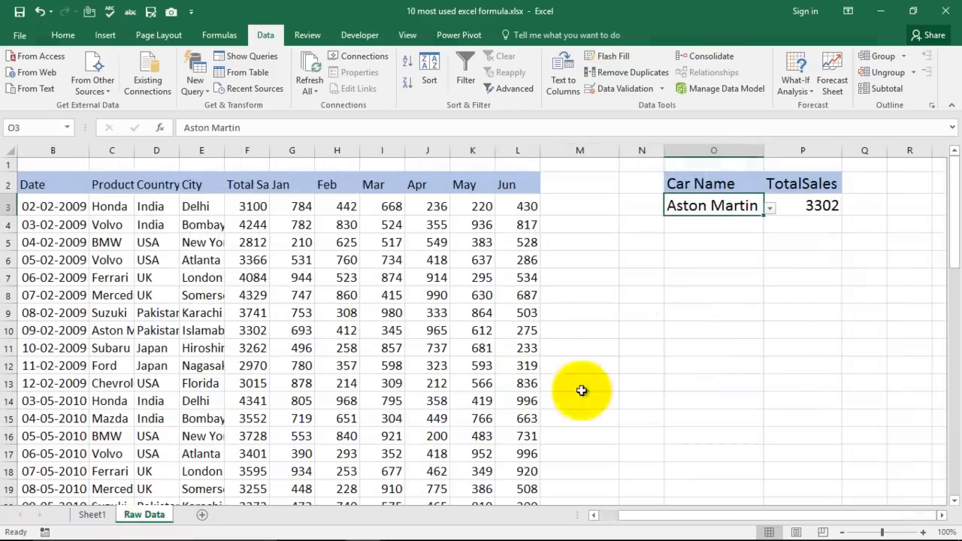
Start a SUMIF formula in O8 with the product names in C3:C57 as its range
left_click(673, 295)
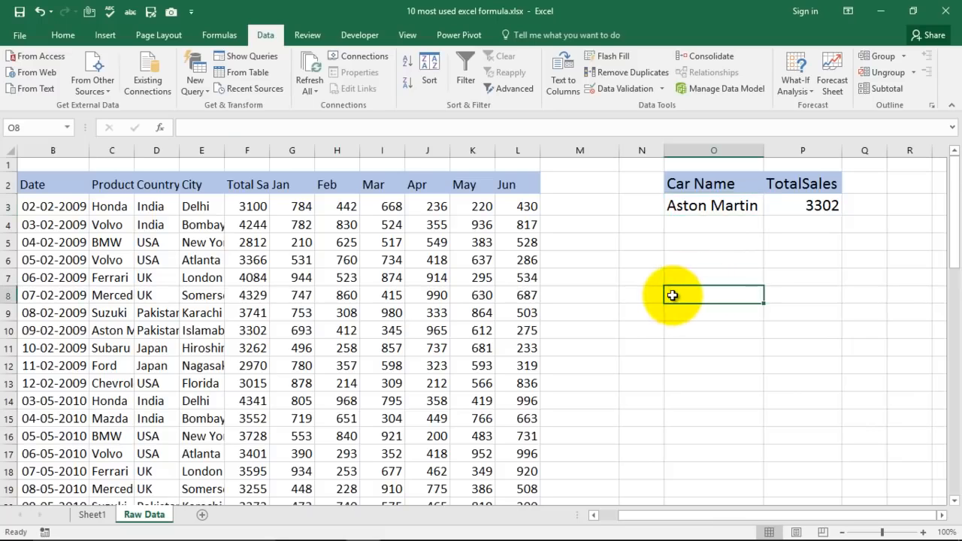
type("=sumif")
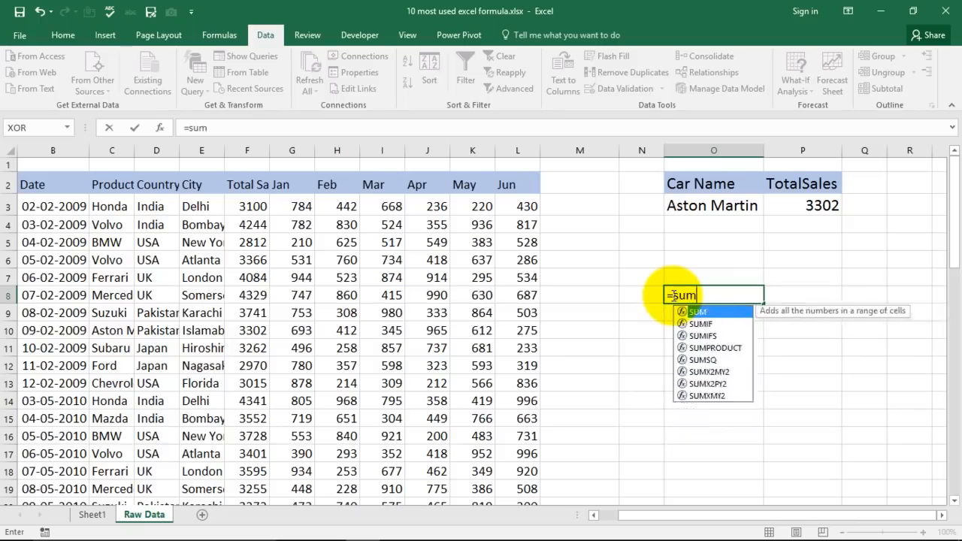
key("Tab")
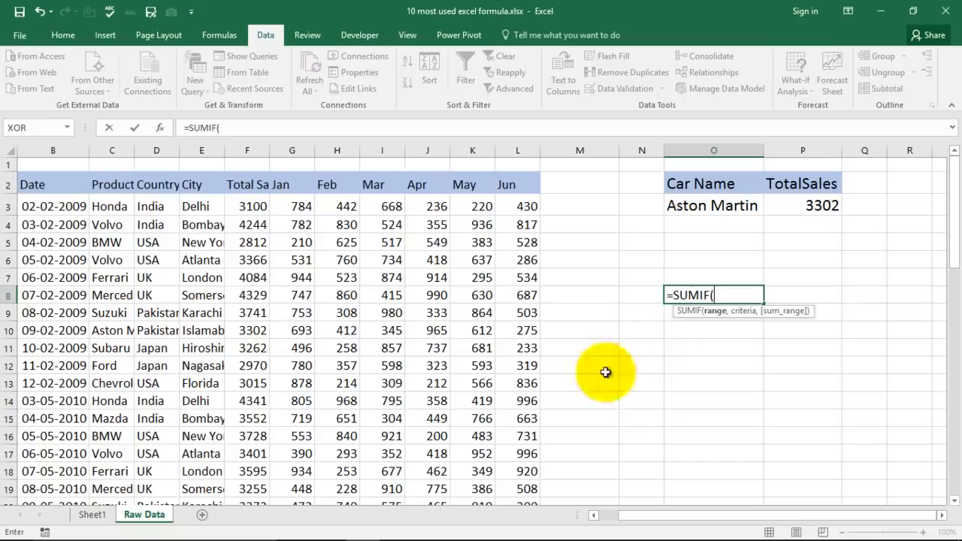
left_click_drag(112, 208, 115, 227)
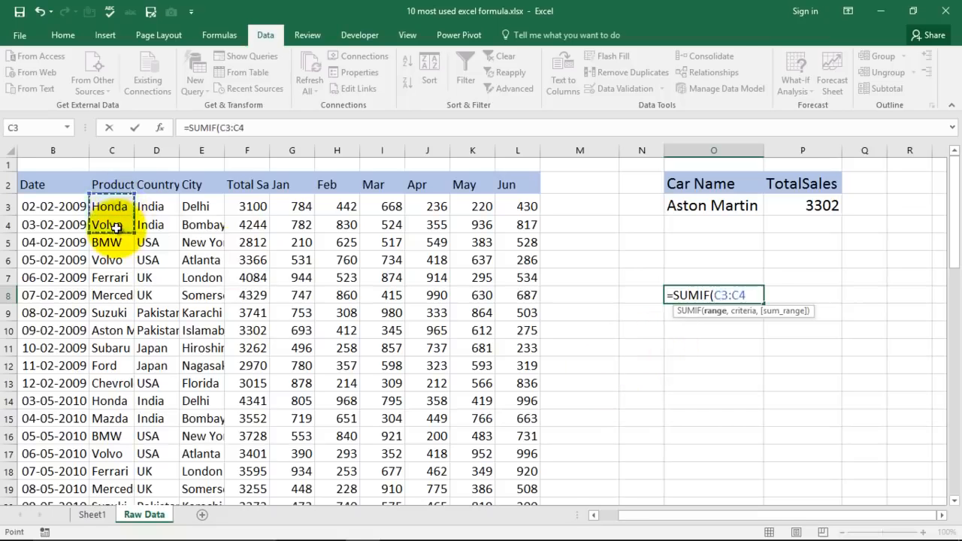
key("ctrl+shift+Down")
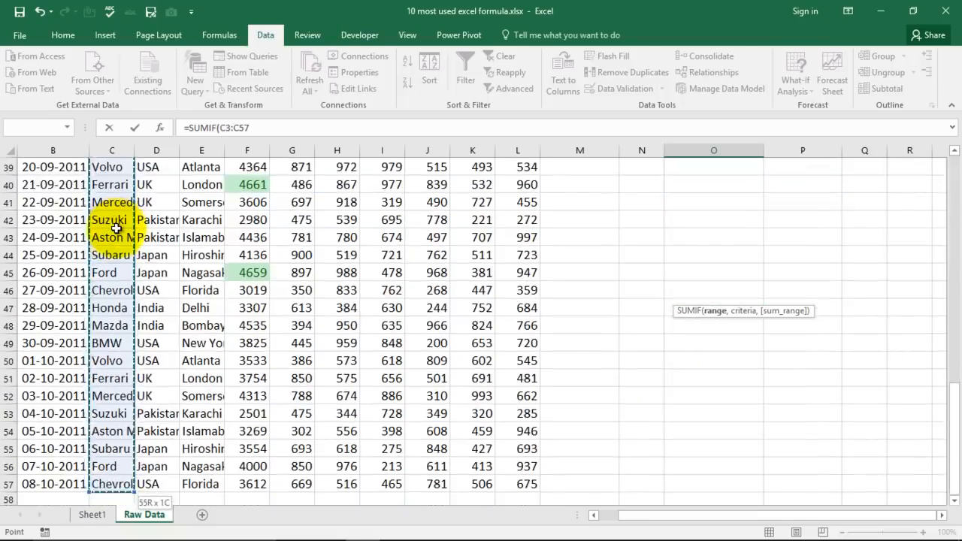
type(",")
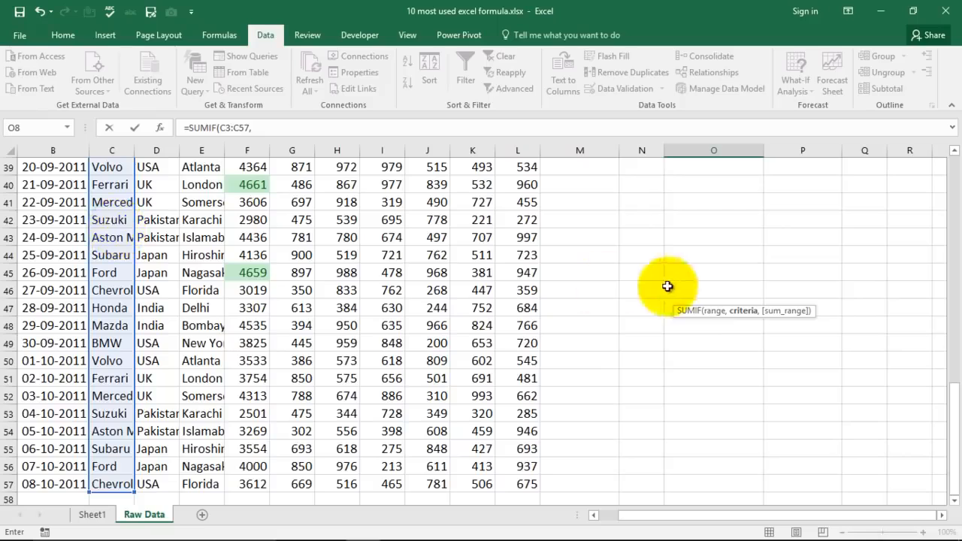
Complete the SUMIF formula with O3 as the criteria and F3:F57 as the sum range
scroll(666, 299, "up", 5)
scroll(669, 289, "up", 8)
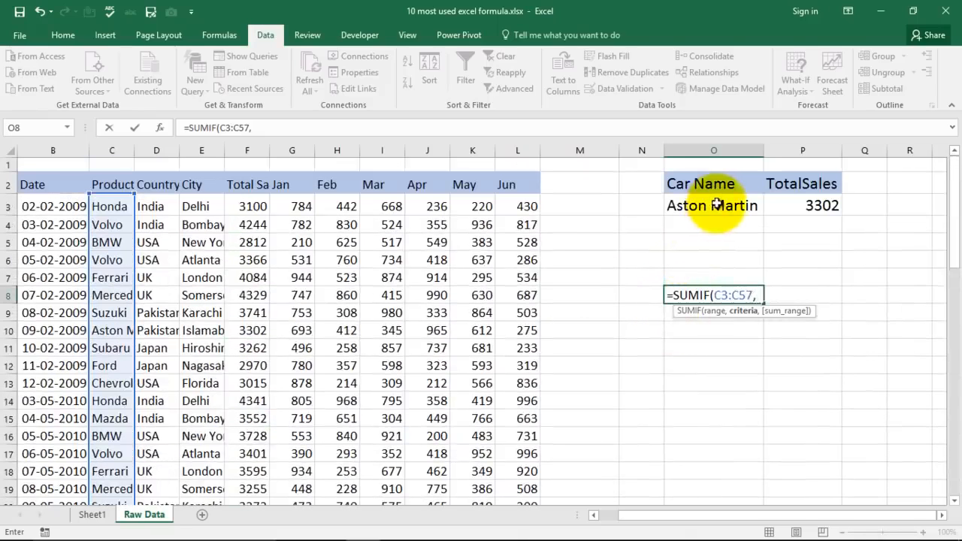
left_click(717, 205)
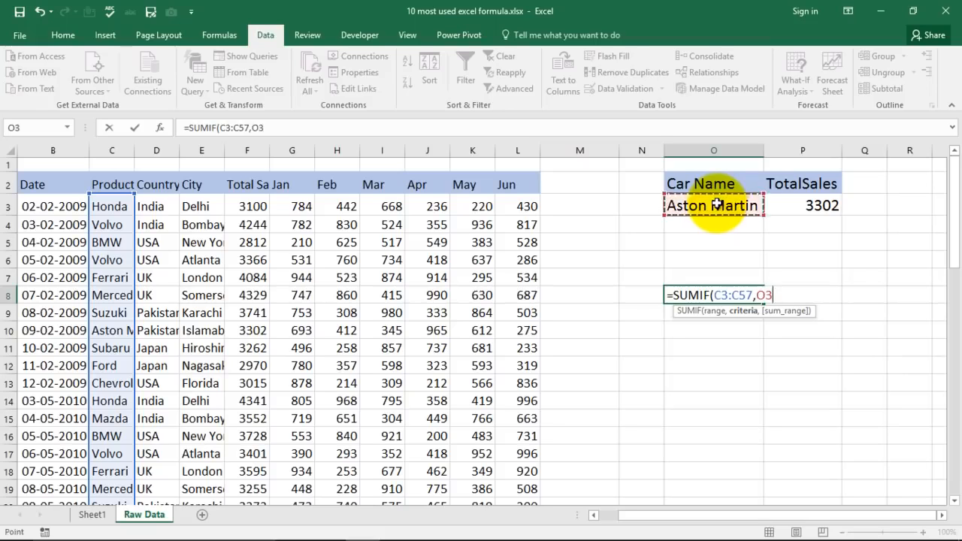
type(",")
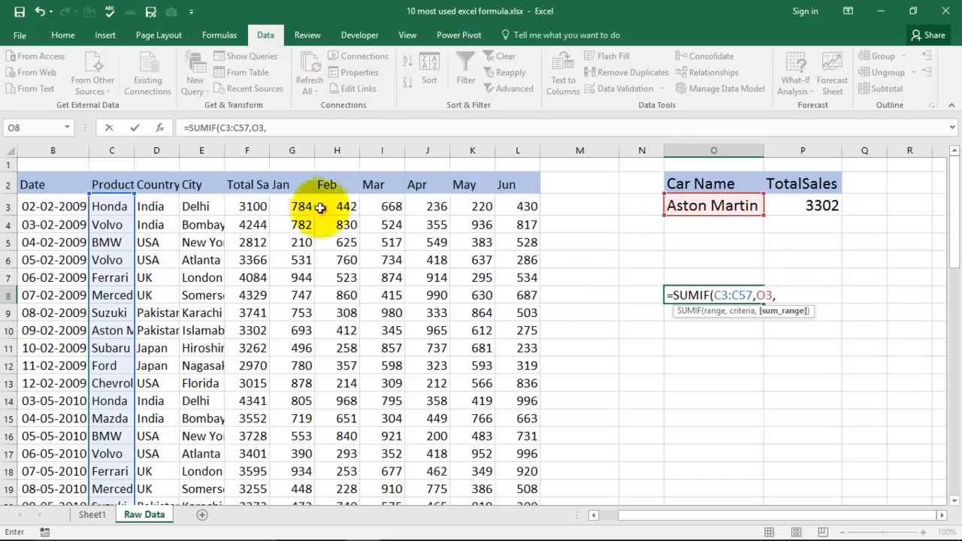
left_click(254, 207)
key("ctrl+shift+Down")
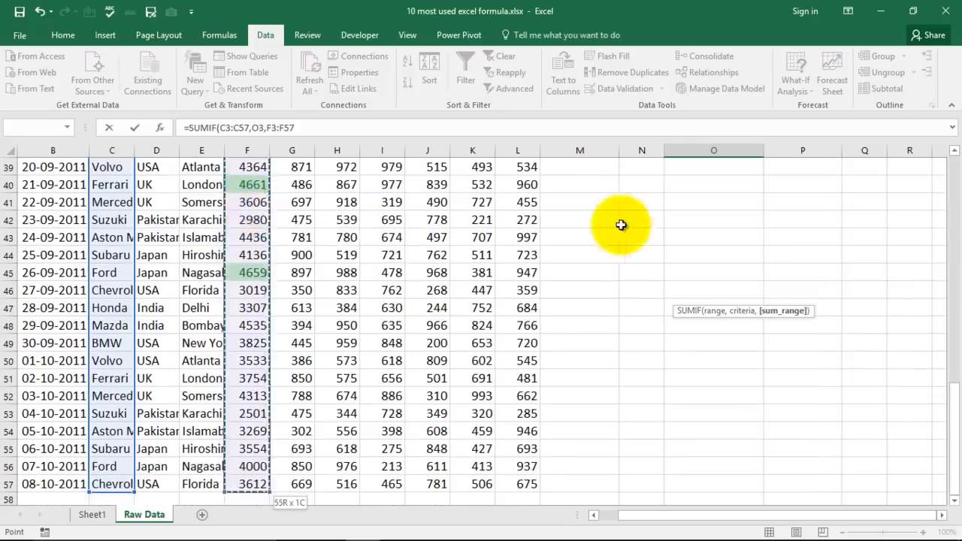
scroll(760, 282, "up", 11)
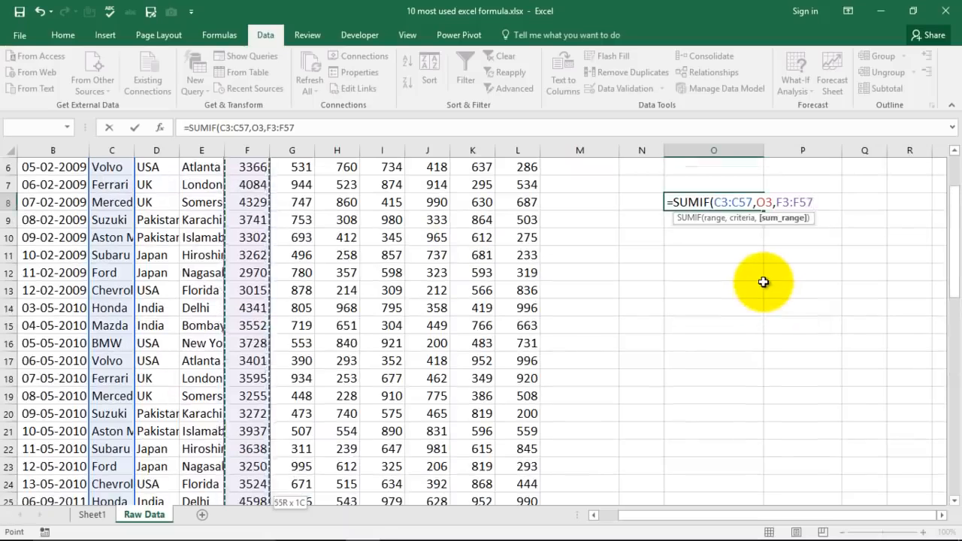
type(")")
key("Return")
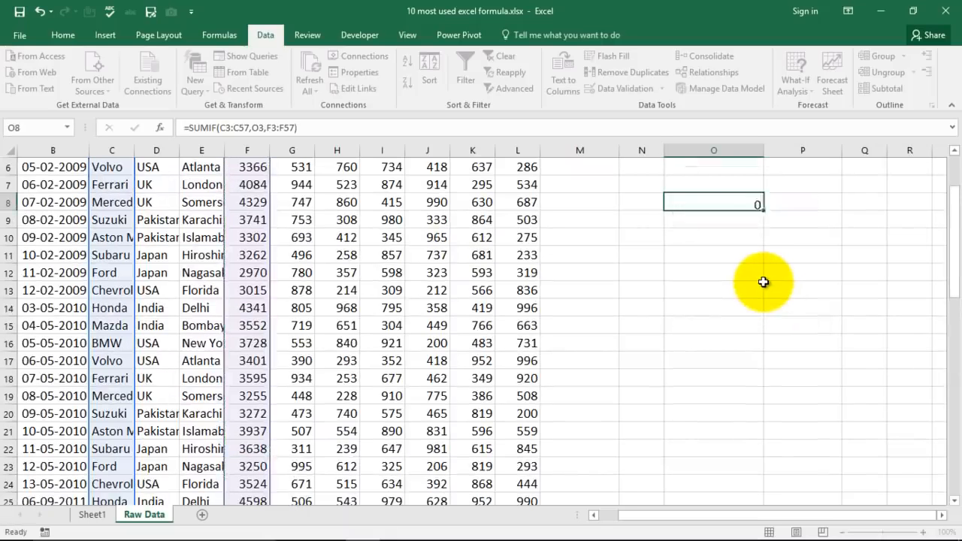
scroll(763, 274, "up", 2)
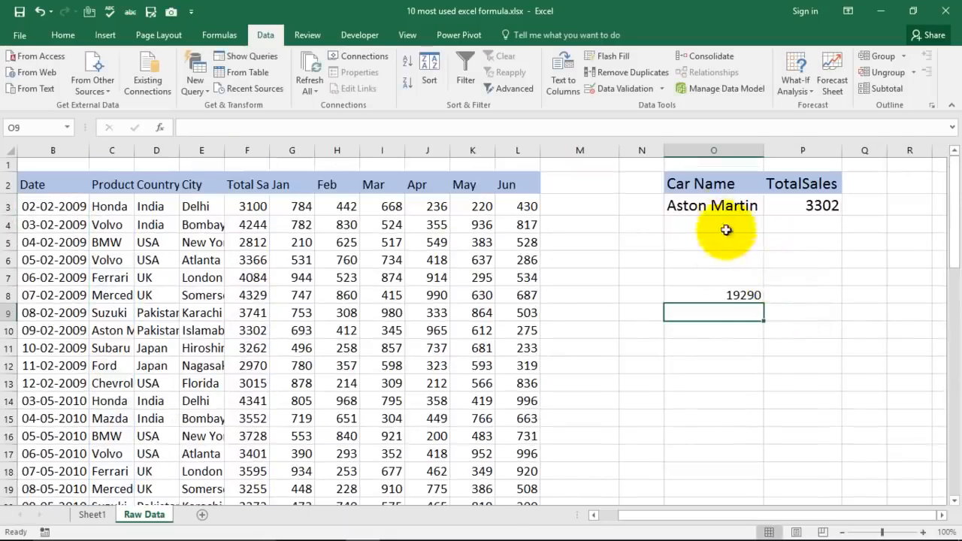
Check the SUMIF formula in O8 and enter the label Sum above it in O7
left_click(731, 293)
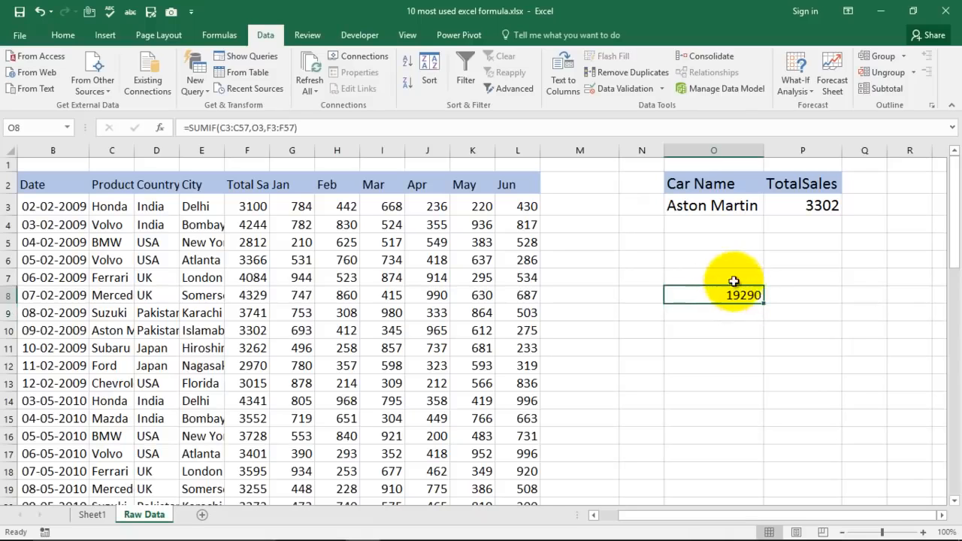
left_click(735, 279)
type("Sy")
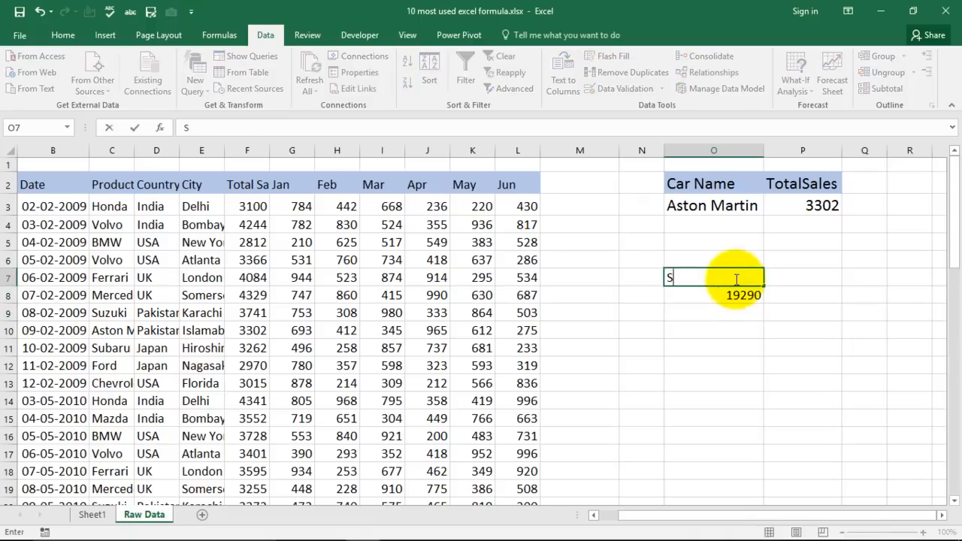
key("Return")
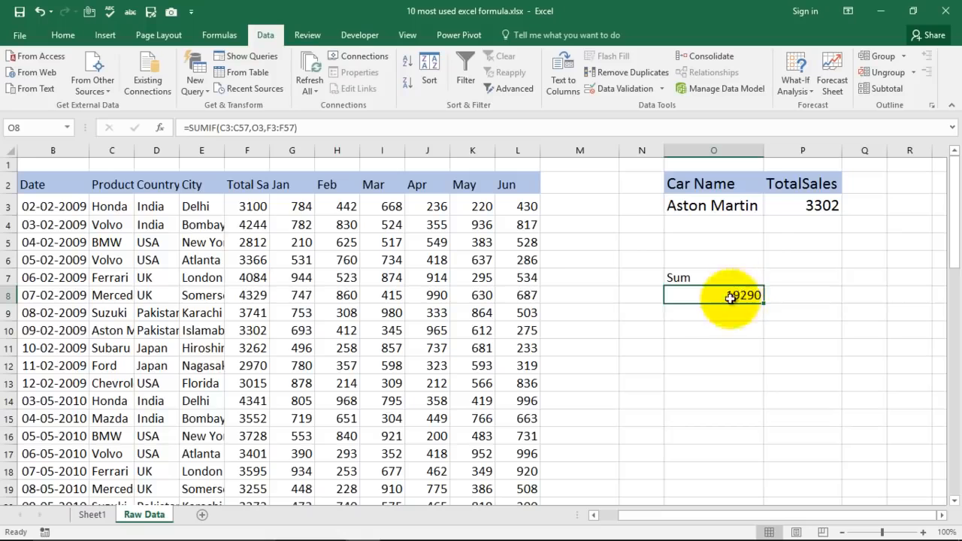
Choose Honda from the drop-down list in O3 and check the SUMIF result in O8
left_click(763, 206)
left_click(771, 208)
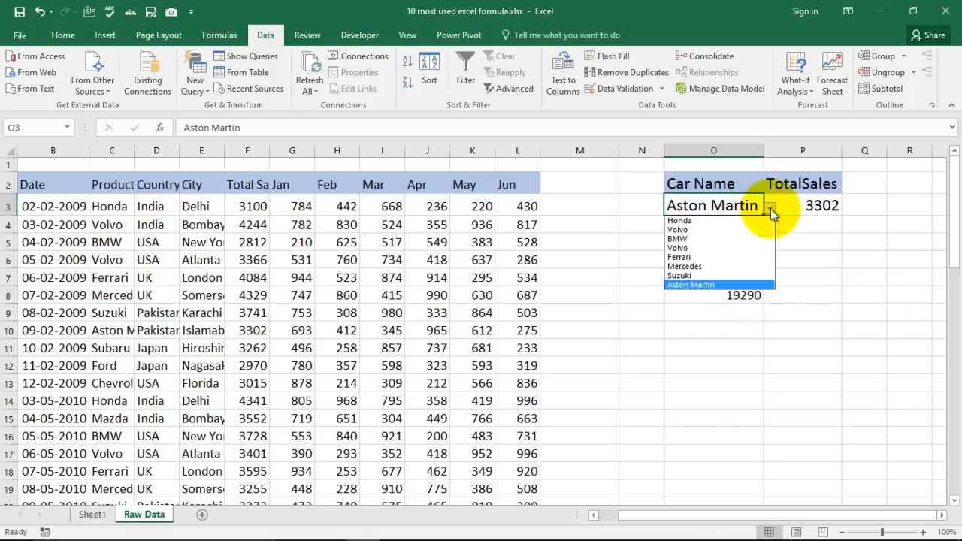
left_click(735, 222)
left_click(741, 294)
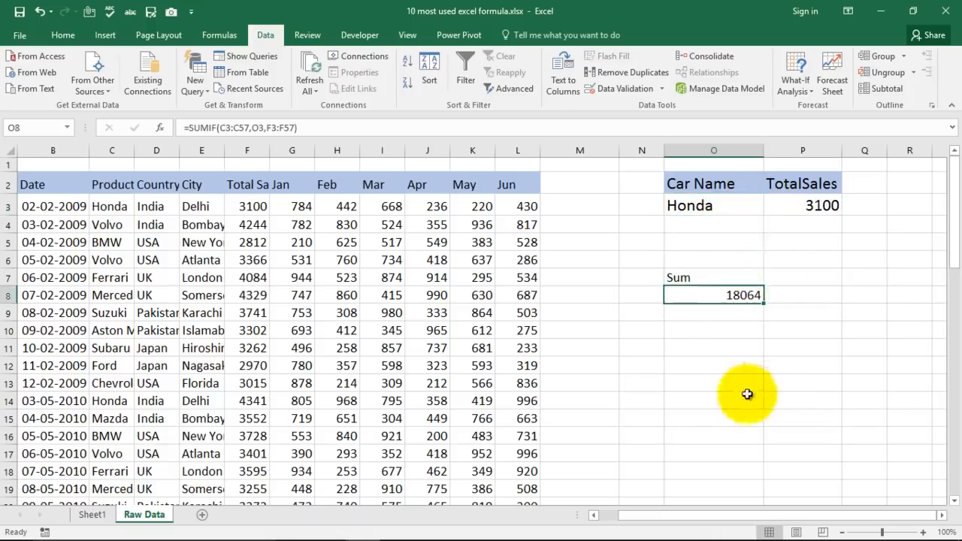
Switch the car name in O3 to Mercedes, check the sum in O8, and go back to Sheet1
left_click(755, 206)
left_click(771, 208)
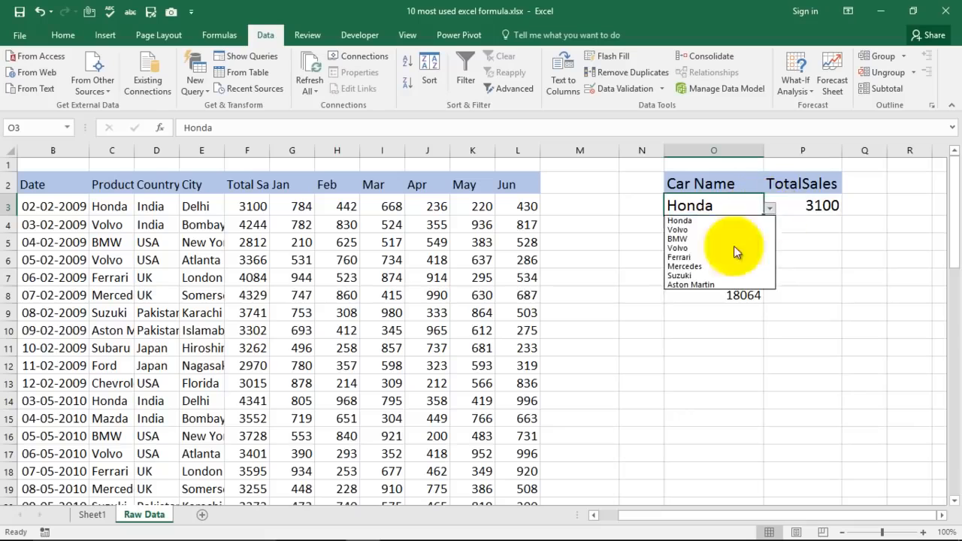
left_click(723, 266)
left_click(740, 295)
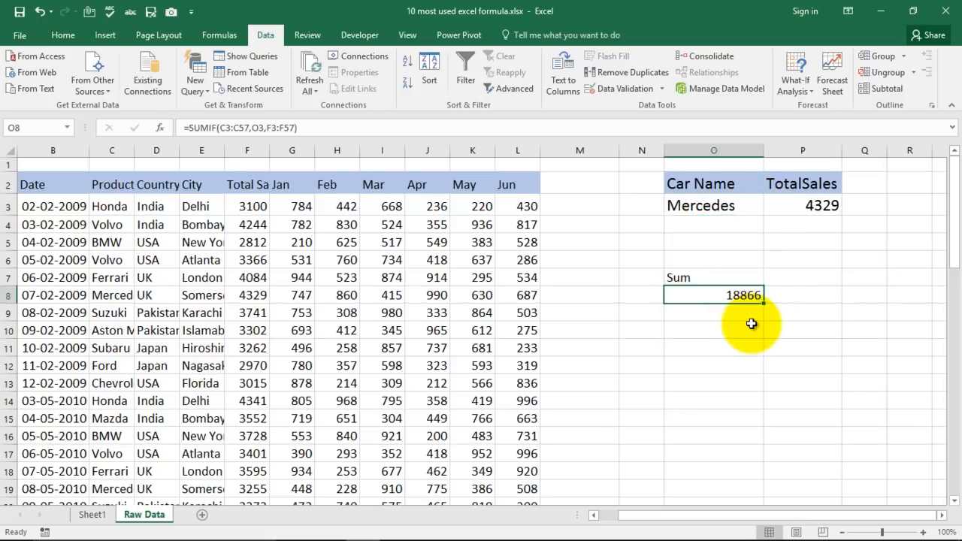
left_click(92, 514)
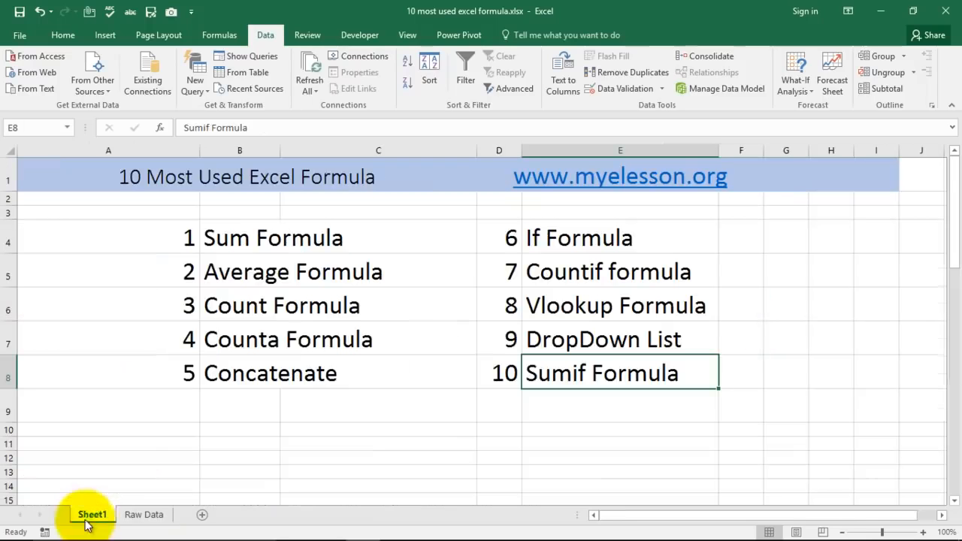